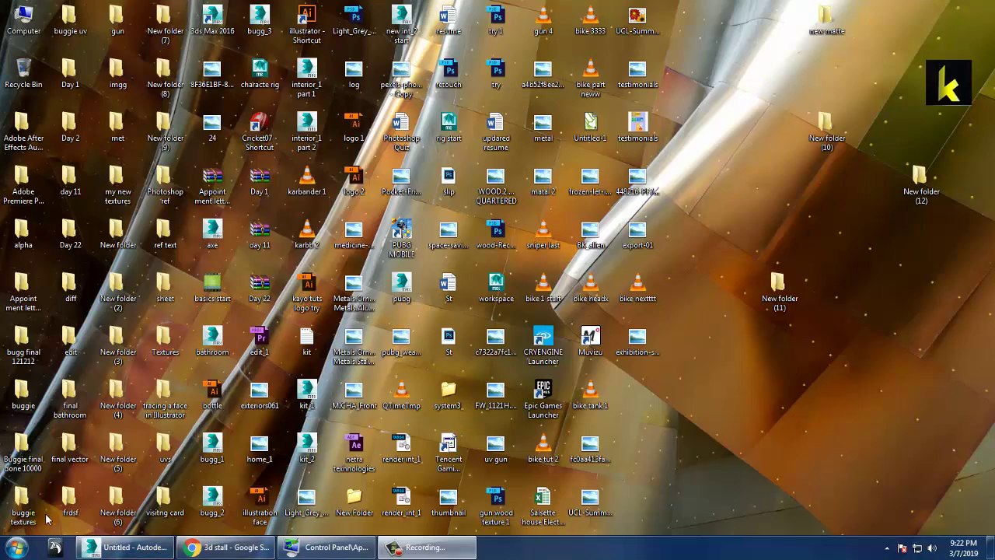
# Open exhibition-stall-3d-model-8x3-mtr-2-sides-open-stand-3d-model-max.jpg from the Desktop in the image viewer and move it aside
pyautogui.click(125, 546)
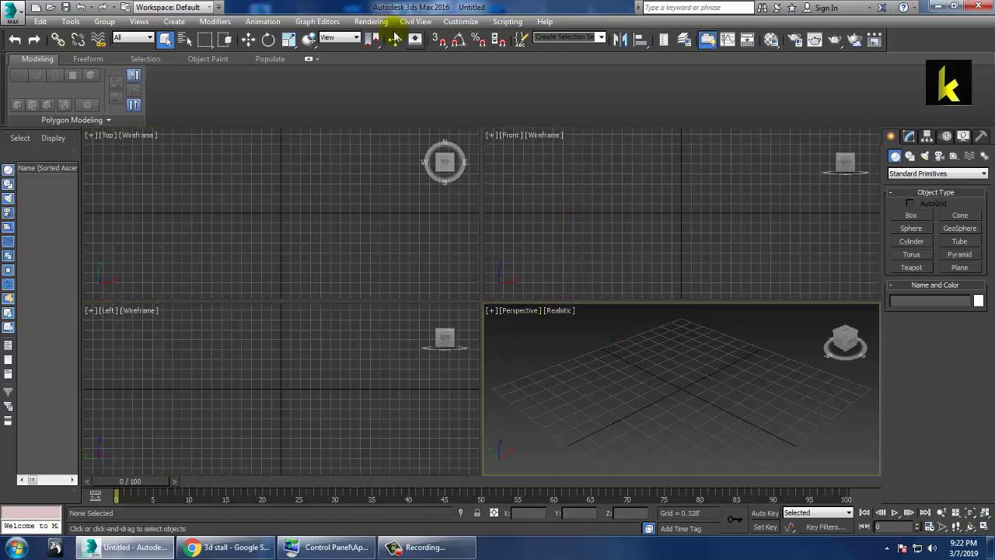
pyautogui.click(371, 21)
pyautogui.click(391, 364)
pyautogui.click(45, 245)
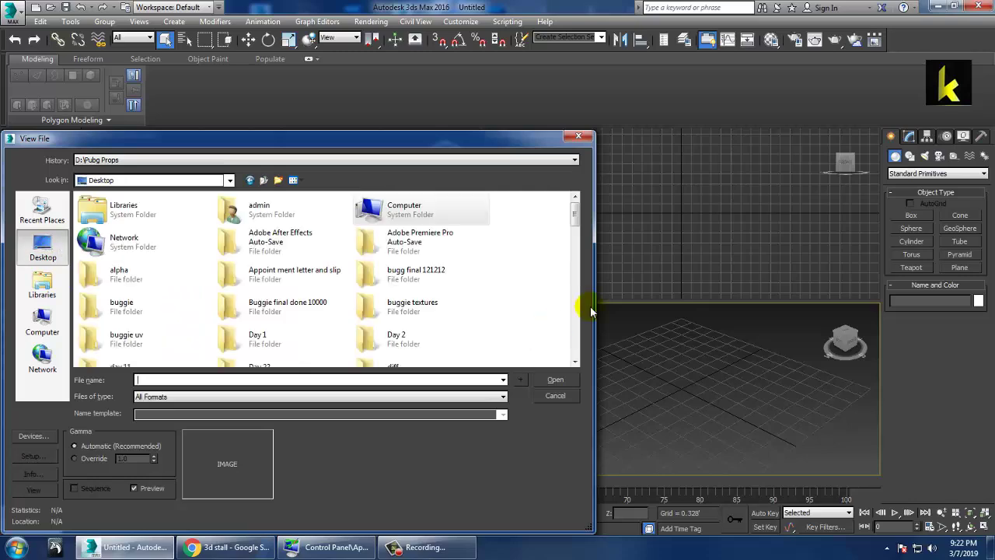
pyautogui.scroll(-2, 341, 261)
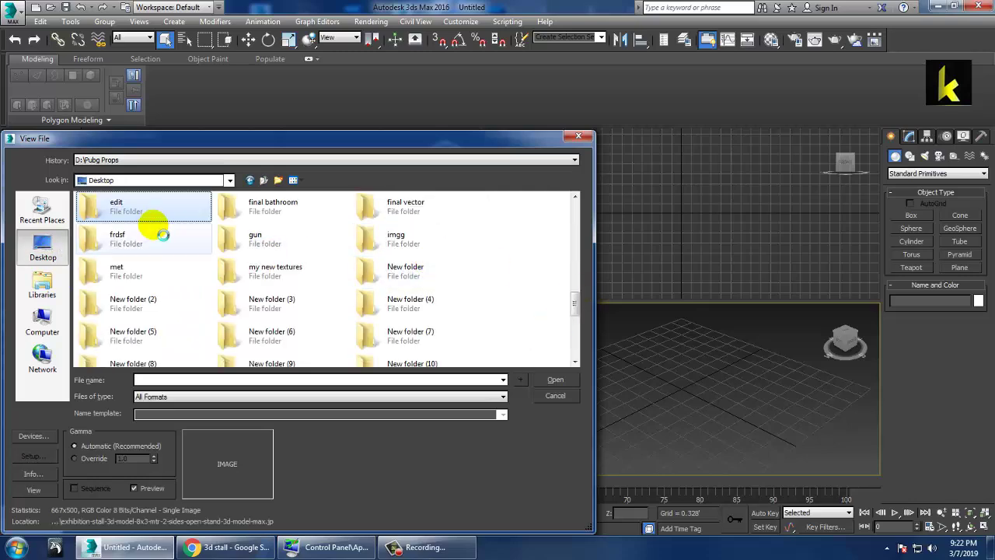
pyautogui.press('e')
pyautogui.doubleClick(428, 209)
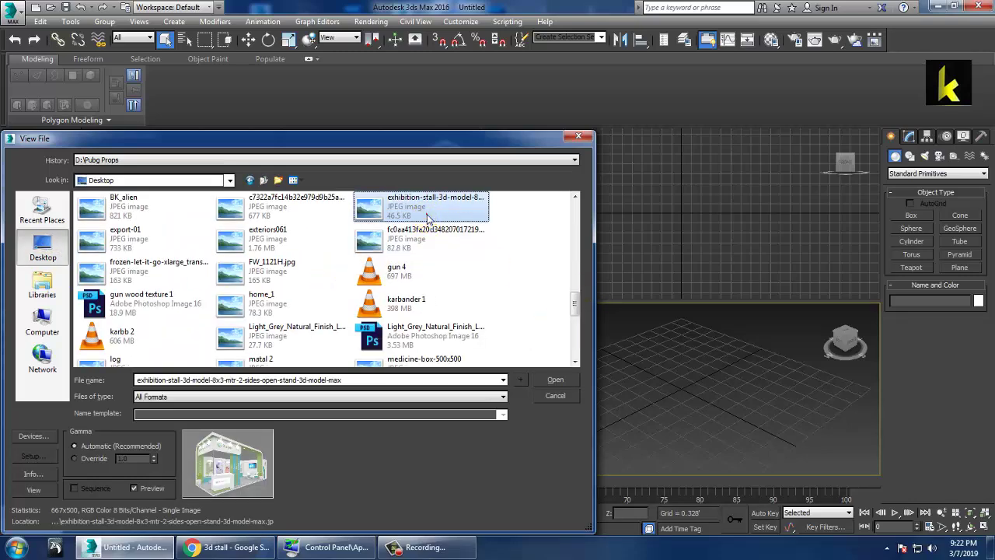
pyautogui.moveTo(504, 124); pyautogui.dragTo(257, 80)
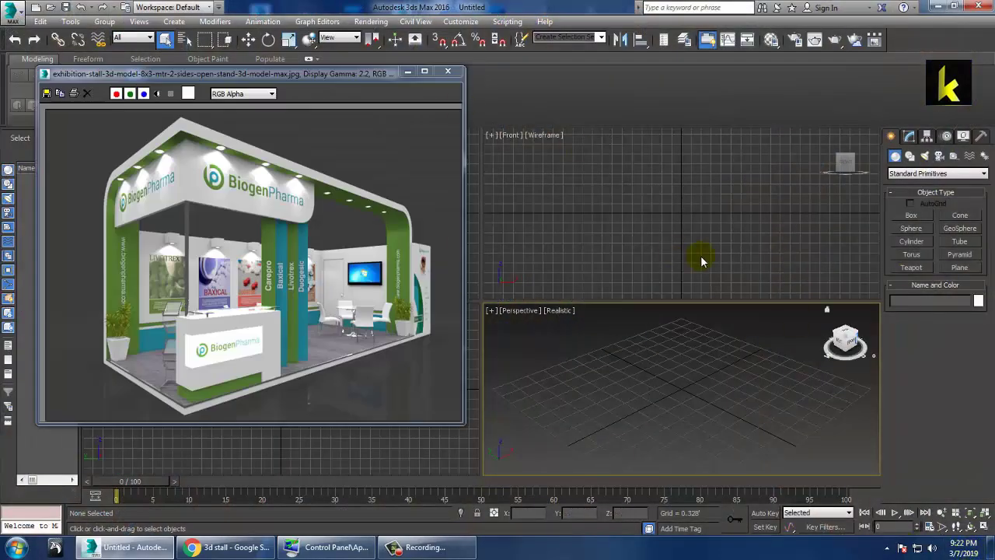
# Drag out a large floor plane from the grid centre in a maximized Perspective view
pyautogui.click(959, 267)
pyautogui.hotkey('alt', 'w')
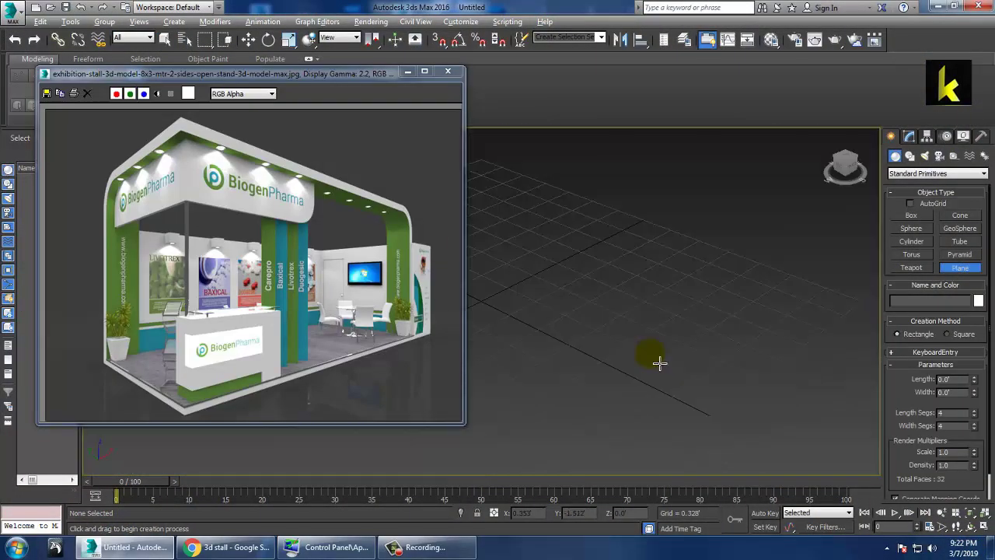
pyautogui.scroll(-3, 684, 342)
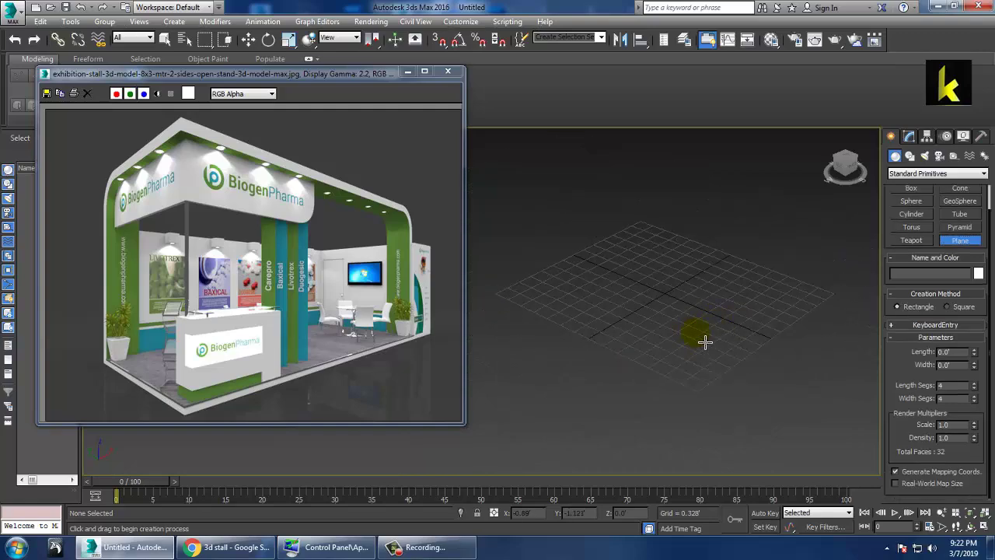
pyautogui.keyDown('alt'); pyautogui.moveTo(704, 342); pyautogui.dragTo(727, 248, button='middle'); pyautogui.keyUp('alt')
pyautogui.moveTo(658, 332); pyautogui.dragTo(514, 474)
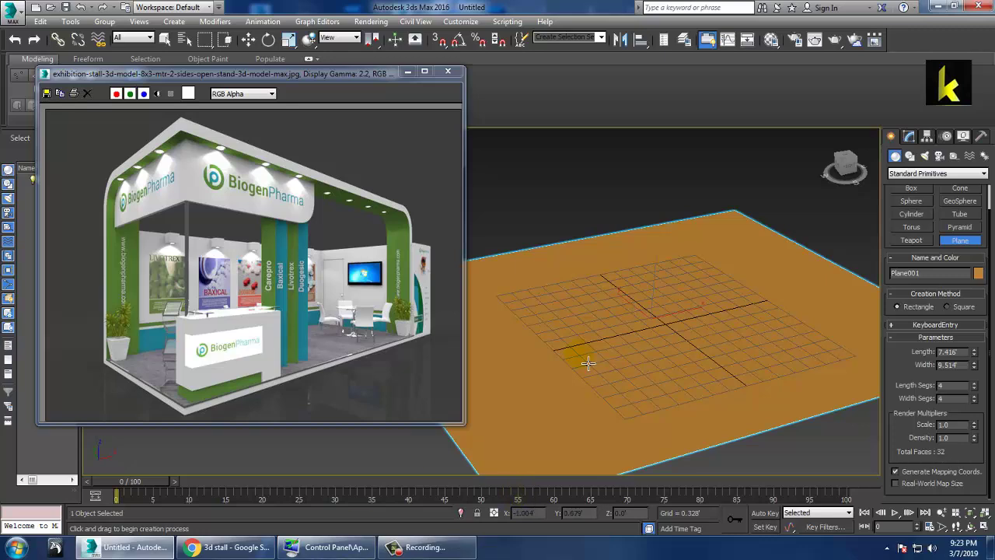
pyautogui.press('w')
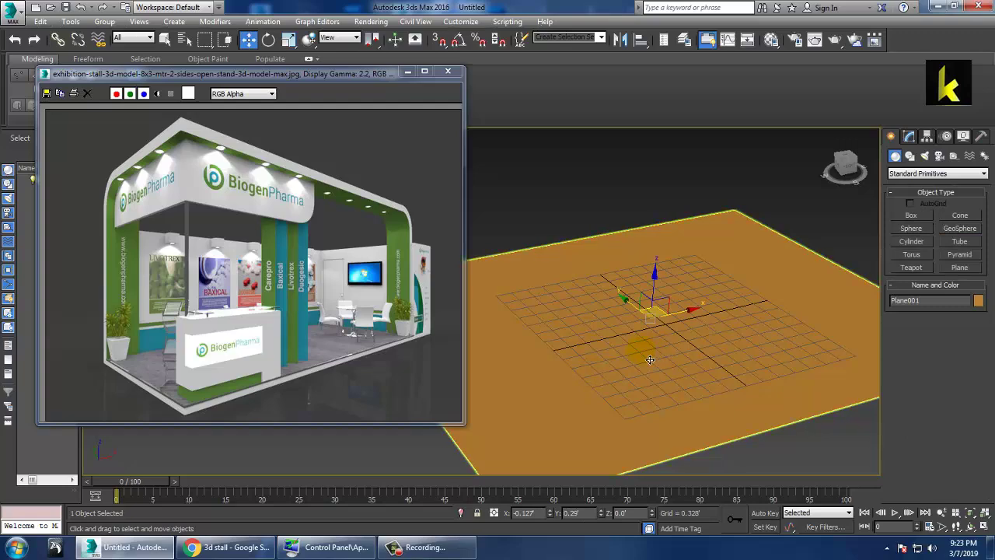
# Move the reference window further left and maximize the Top view
pyautogui.click(320, 76)
pyautogui.moveTo(320, 76); pyautogui.dragTo(238, 74)
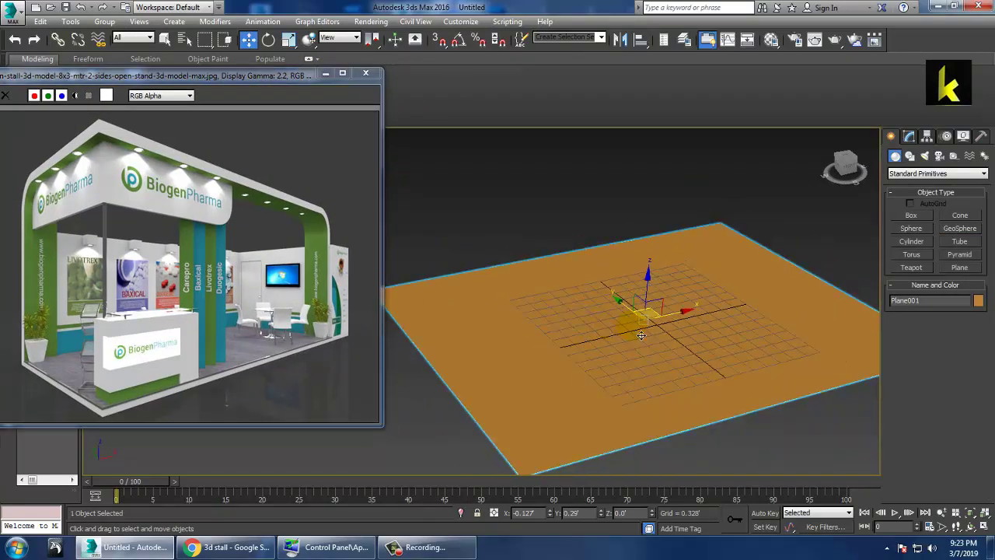
pyautogui.hotkey('alt', 'w')
pyautogui.click(400, 244)
pyautogui.hotkey('alt', 'w')
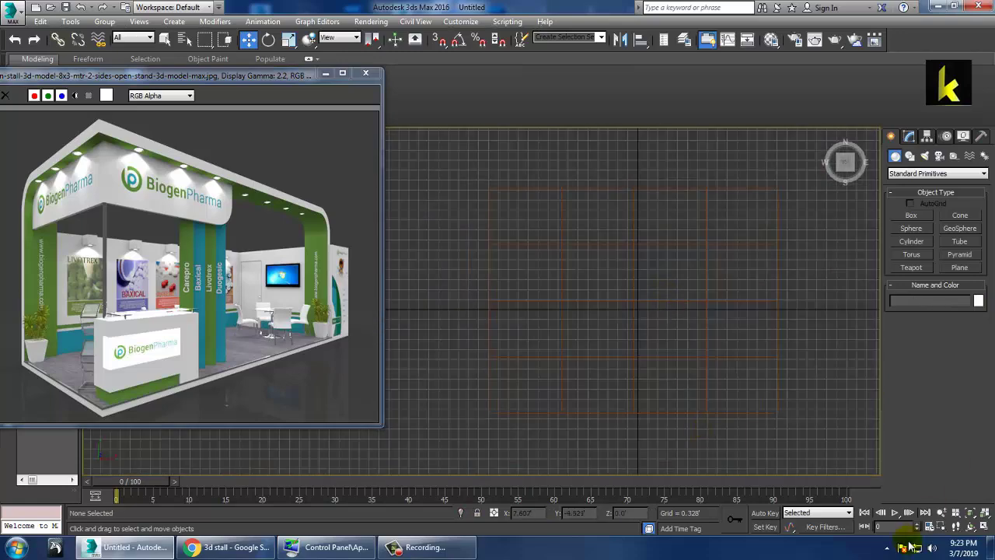
pyautogui.scroll(-2, 654, 241)
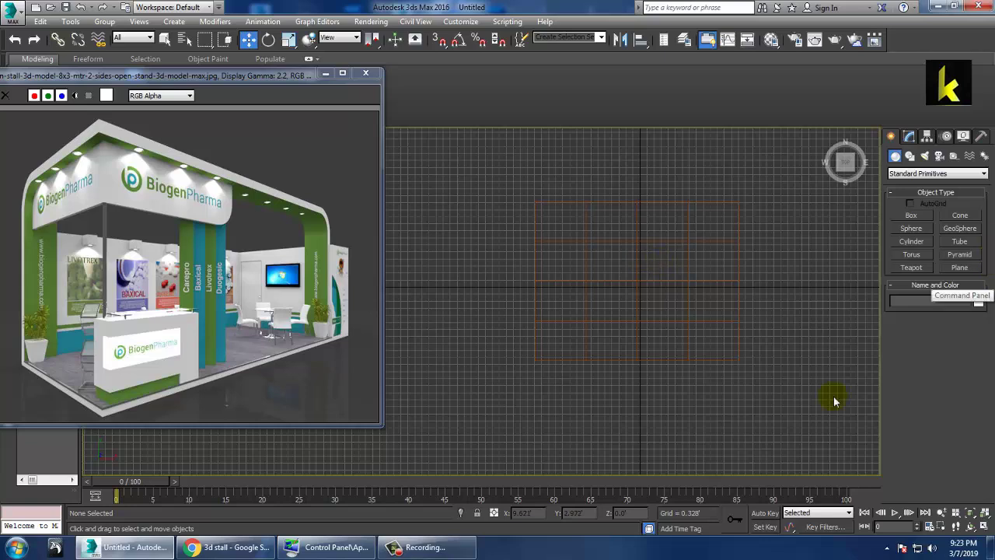
# Pick the Wall tool from the AEC Extended object category
pyautogui.click(922, 176)
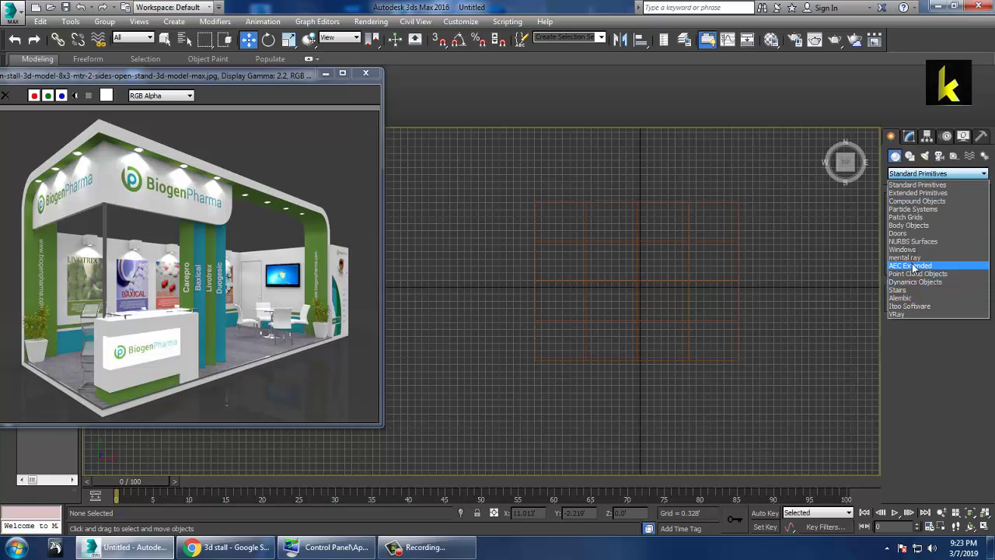
pyautogui.click(913, 266)
pyautogui.click(911, 227)
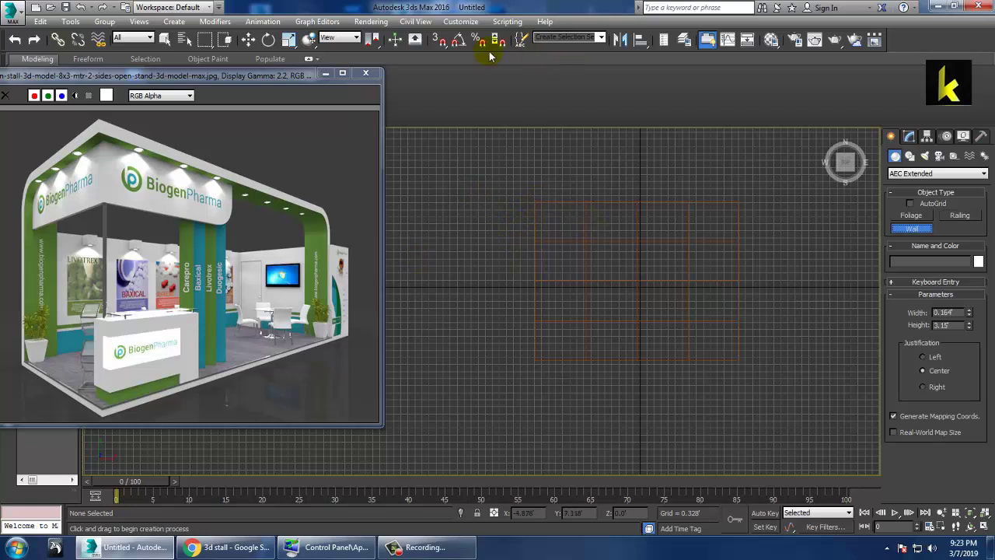
# Turn on snapping with Grid Points and Vertex as snap targets
pyautogui.click(459, 41)
pyautogui.rightClick(459, 41)
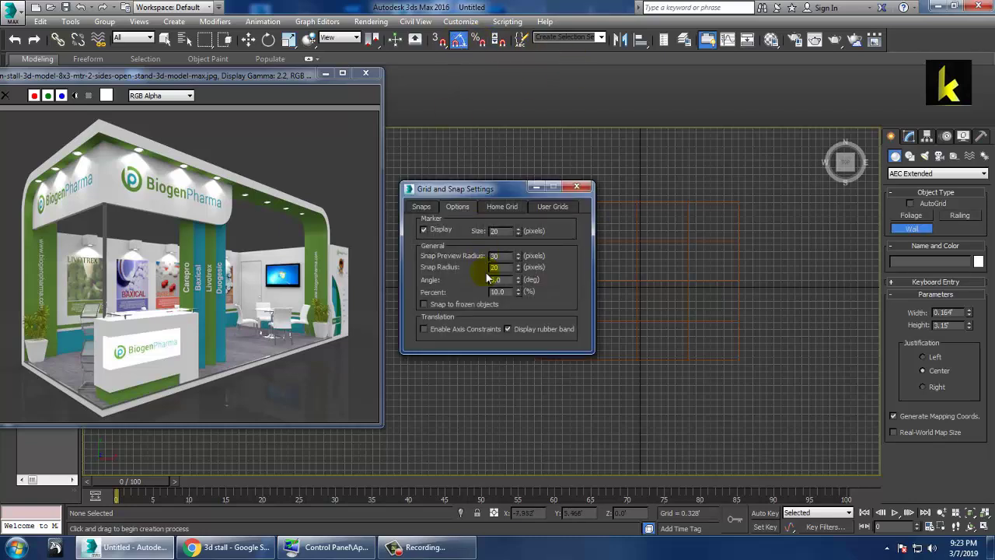
pyautogui.click(426, 208)
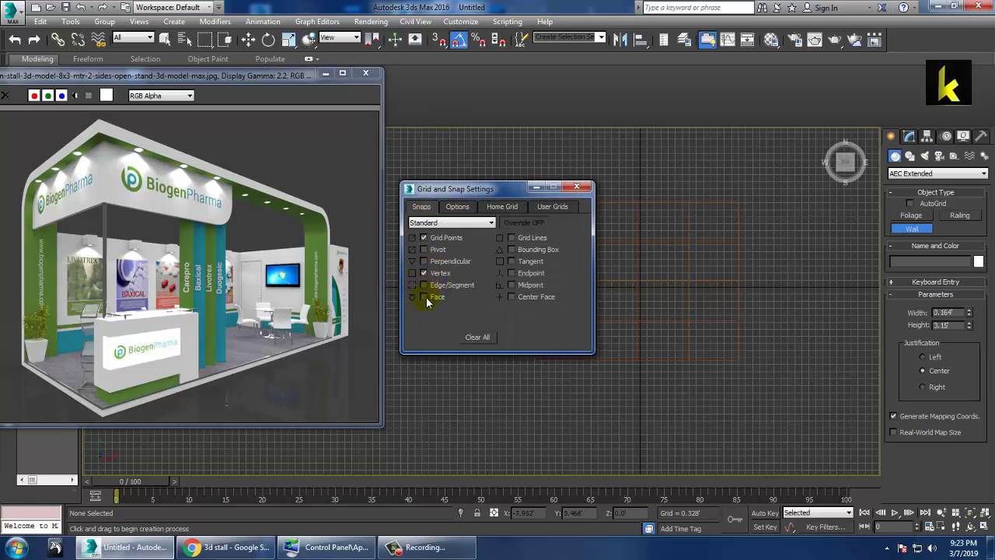
pyautogui.click(576, 187)
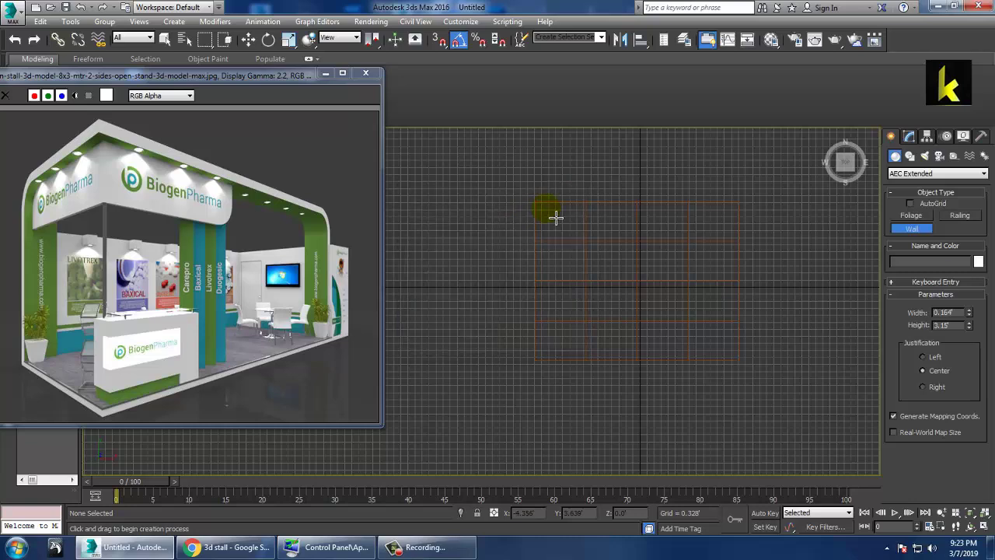
# Draw an L-shaped wall along the floor's back and right edges, then turn snapping off
pyautogui.click(544, 206)
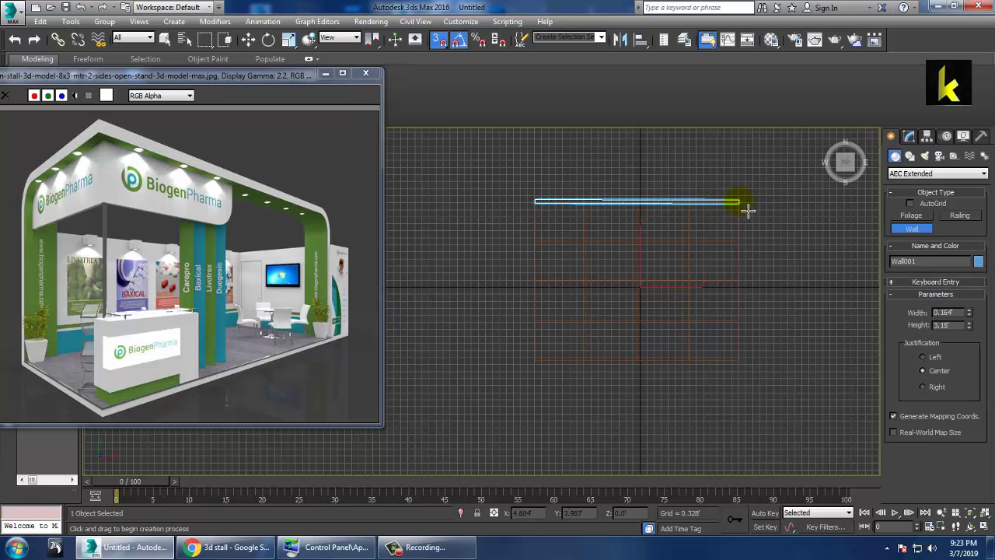
pyautogui.click(746, 209)
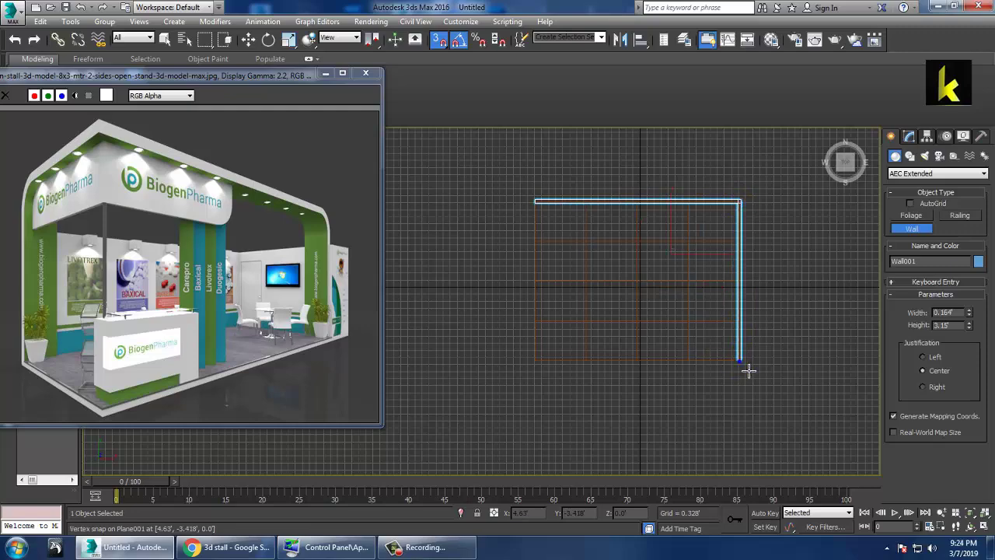
pyautogui.click(748, 371)
pyautogui.rightClick(748, 371)
pyautogui.press('s')
# In a maximized Perspective view, scale the walls up to about 124%
pyautogui.hotkey('alt', 'w')
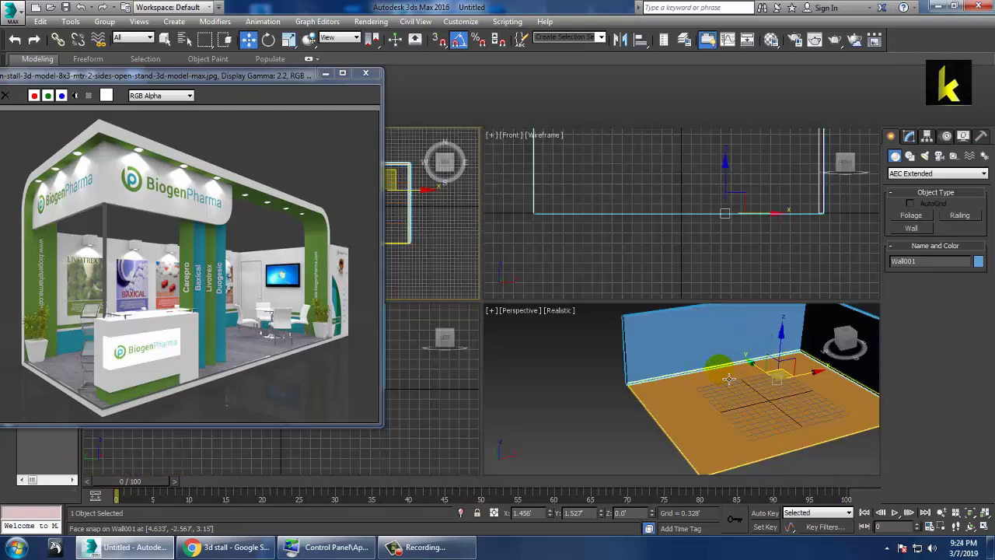
pyautogui.hotkey('alt', 'w')
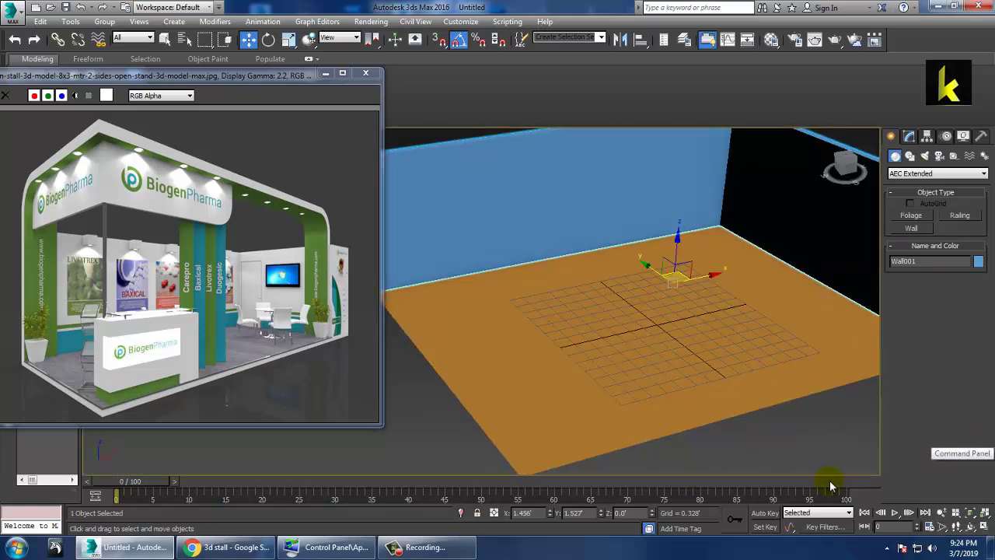
pyautogui.moveTo(710, 328)
pyautogui.keyDown('alt'); pyautogui.mouseDown(button='middle')
pyautogui.moveTo(691, 304)
pyautogui.moveTo(702, 330)
pyautogui.mouseUp(button='middle'); pyautogui.keyUp('alt')
pyautogui.scroll(-3, 703, 333)
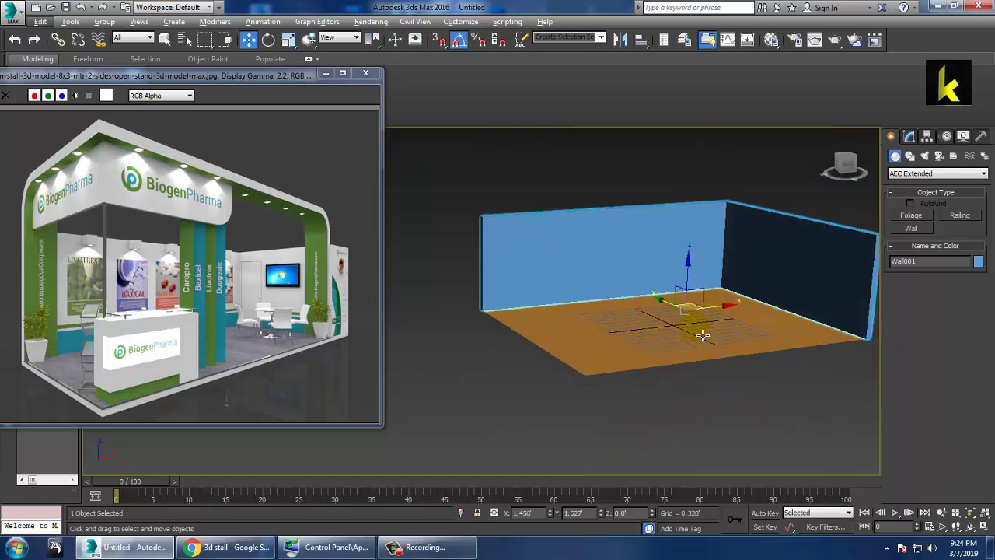
pyautogui.press('r')
pyautogui.moveTo(684, 251); pyautogui.dragTo(713, 257)
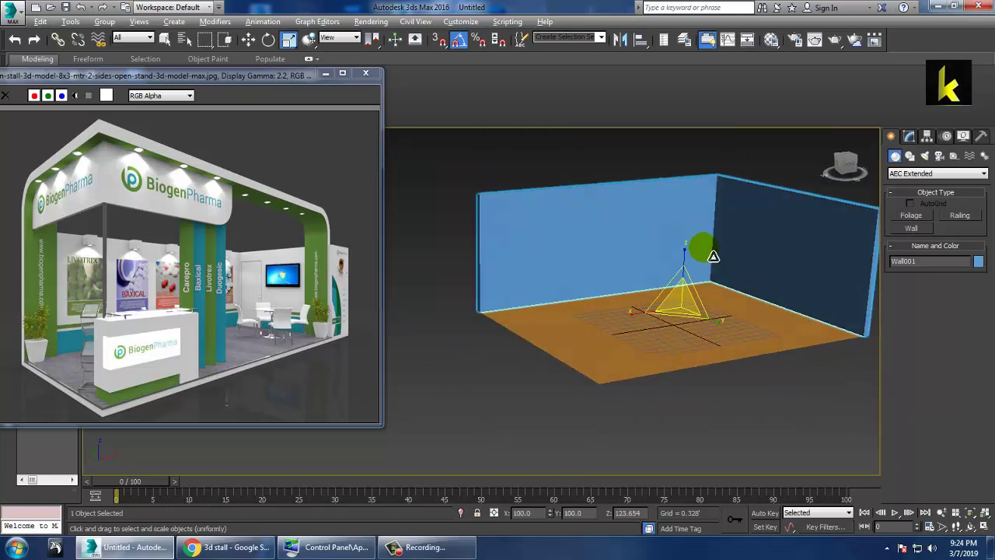
pyautogui.moveTo(710, 404)
pyautogui.keyDown('alt'); pyautogui.mouseDown(button='middle')
pyautogui.moveTo(710, 429)
pyautogui.moveTo(779, 416)
pyautogui.mouseUp(button='middle'); pyautogui.keyUp('alt')
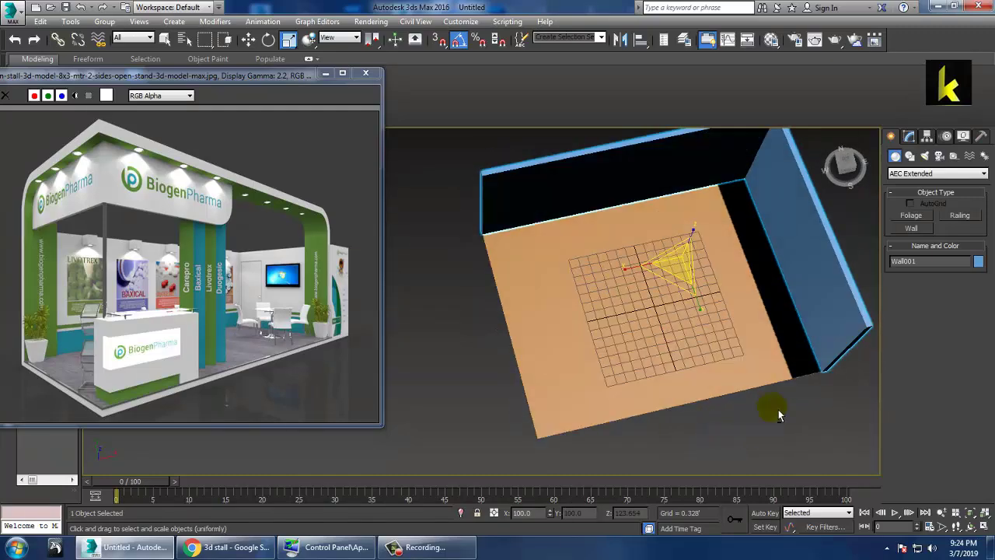
pyautogui.keyDown('alt'); pyautogui.moveTo(644, 327); pyautogui.dragTo(682, 327, button='middle'); pyautogui.keyUp('alt')
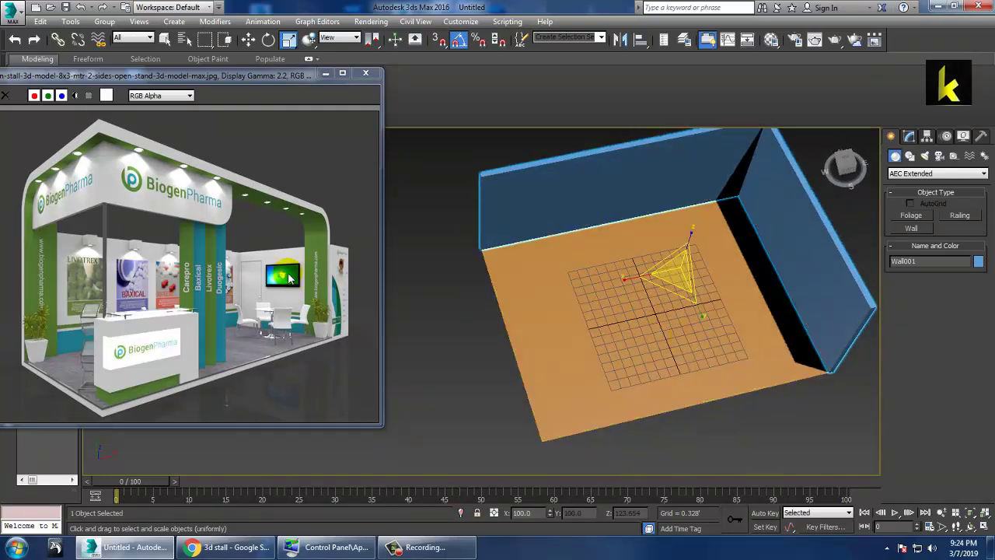
# Check the reference image and maximize the lower-left viewport
pyautogui.click(20, 257)
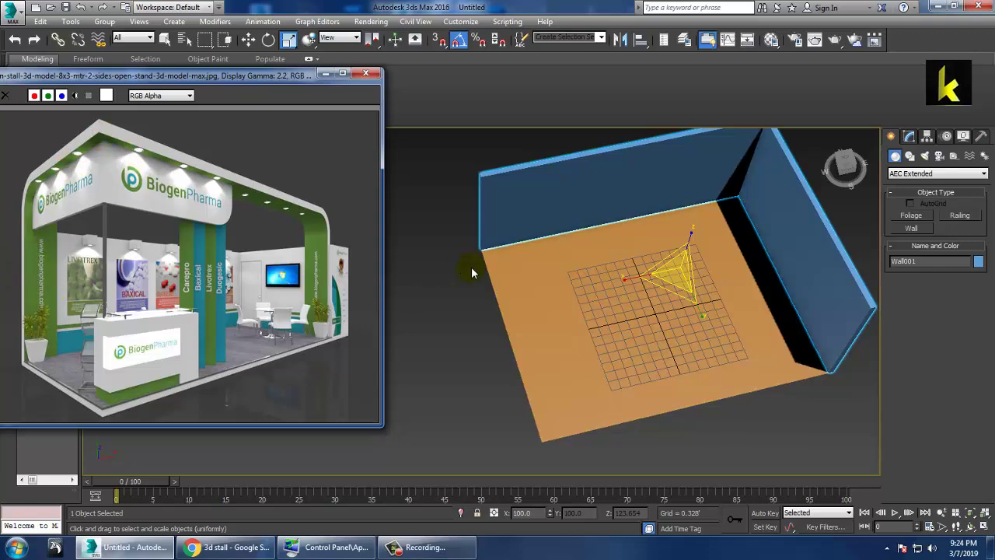
pyautogui.hotkey('alt', 'w')
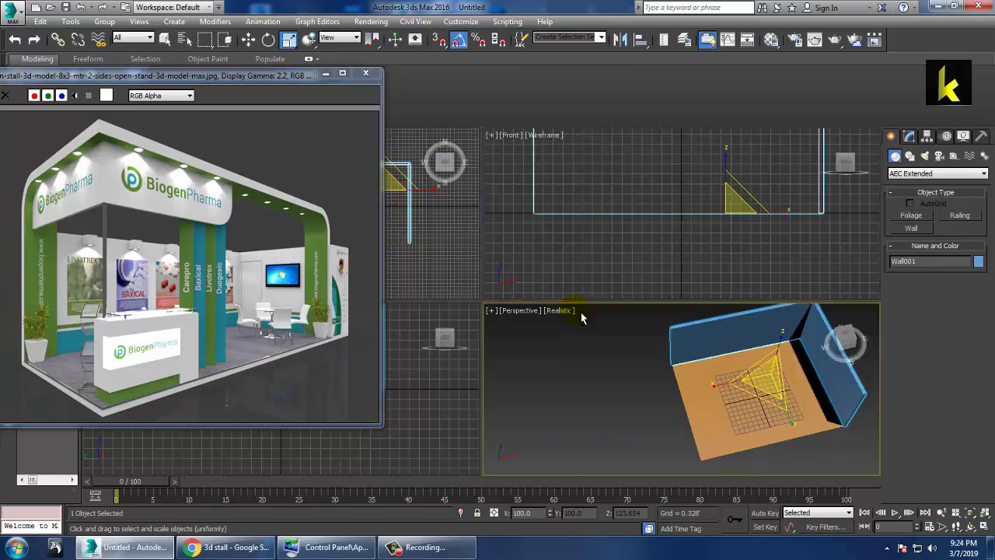
pyautogui.rightClick(443, 415)
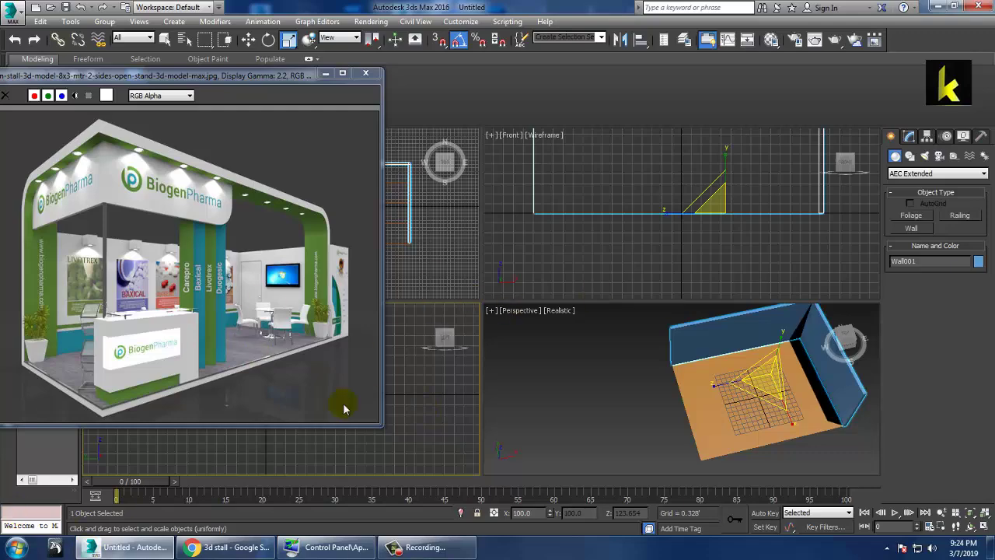
pyautogui.hotkey('alt', 'w')
pyautogui.scroll(1, 595, 442)
pyautogui.scroll(-3, 579, 375)
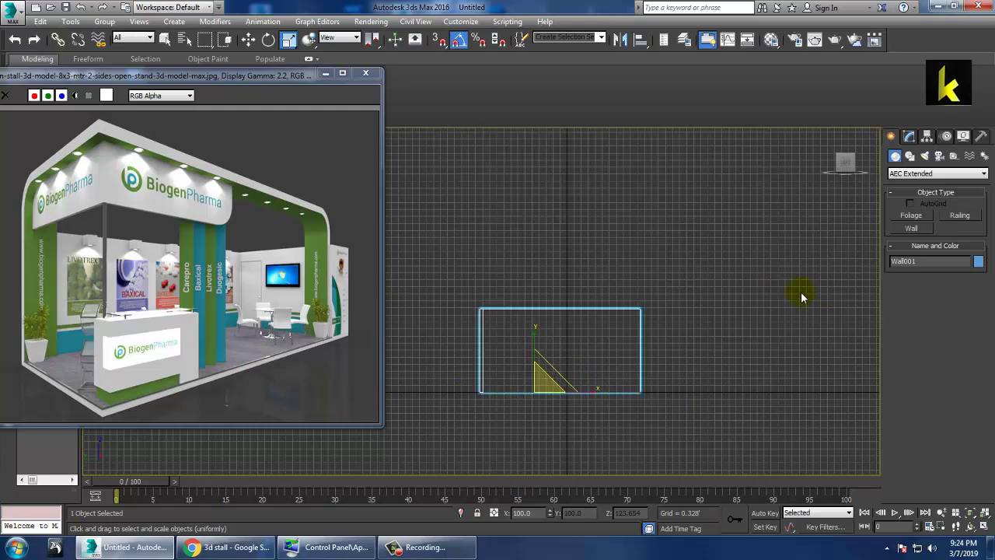
# Draw a three-point line up the floor's front-left corner and across the top
pyautogui.click(910, 156)
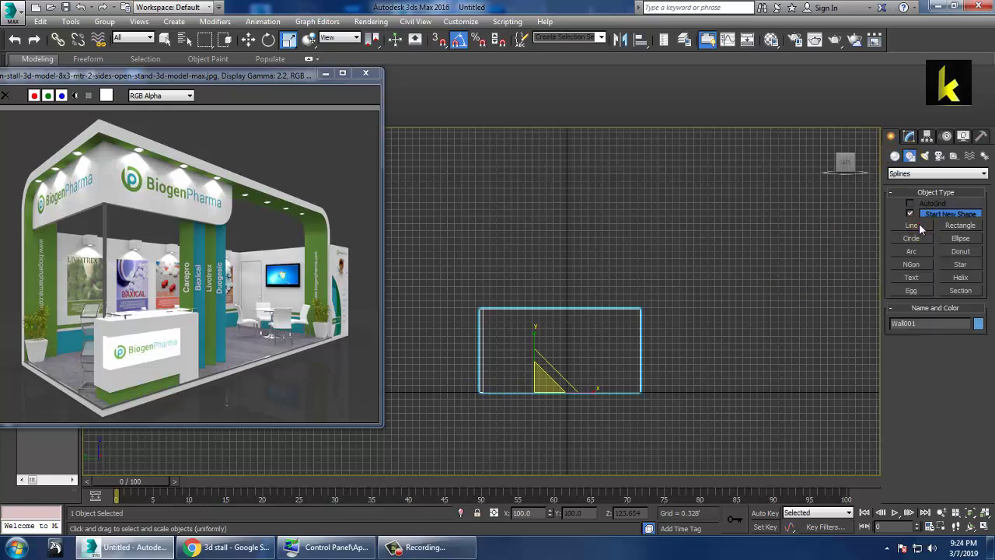
pyautogui.click(915, 226)
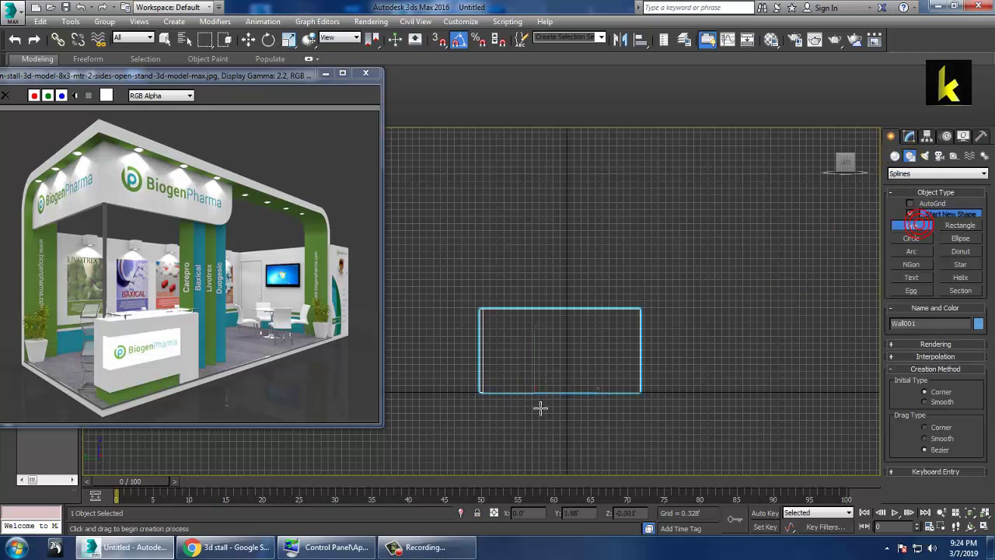
pyautogui.click(479, 392)
pyautogui.click(480, 310)
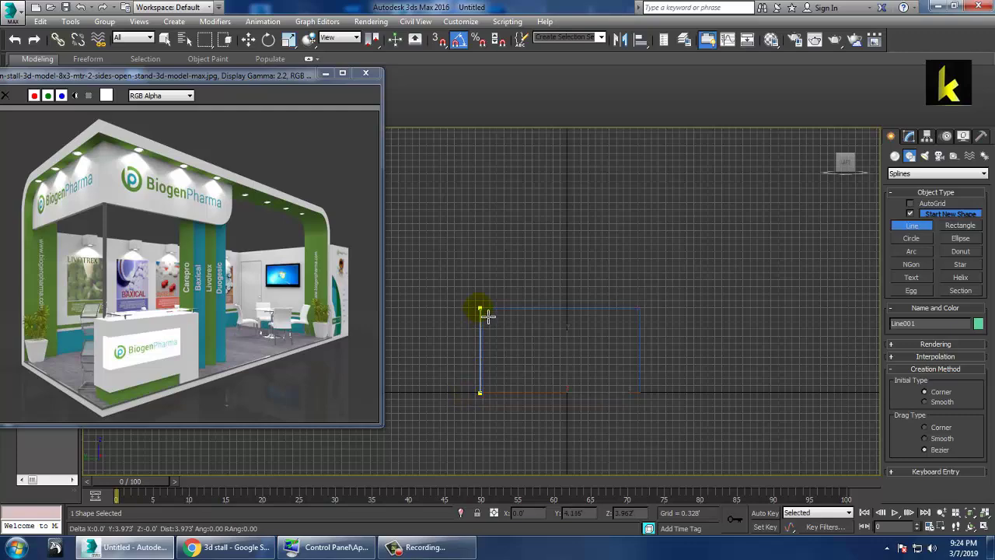
pyautogui.click(639, 313)
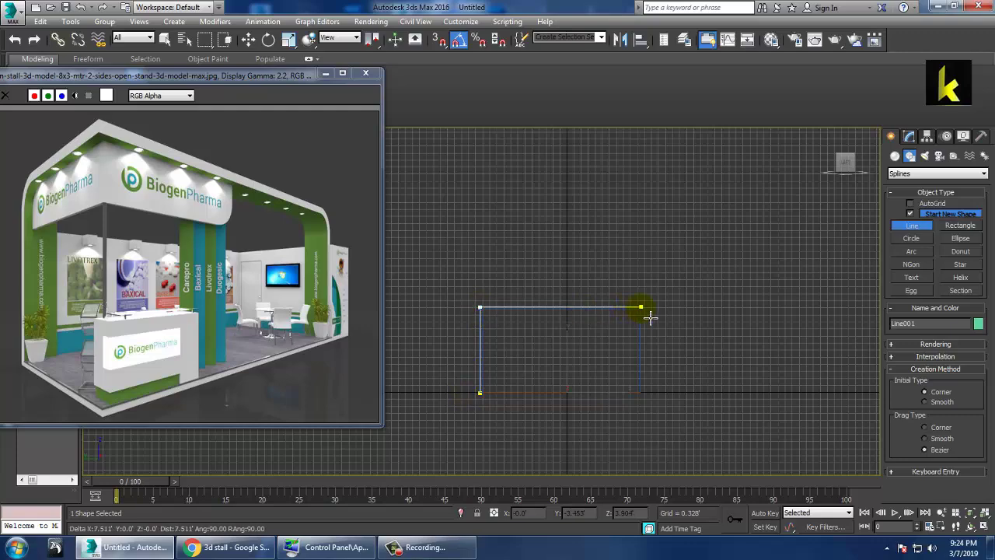
pyautogui.rightClick(650, 317)
pyautogui.hotkey('alt', 'w')
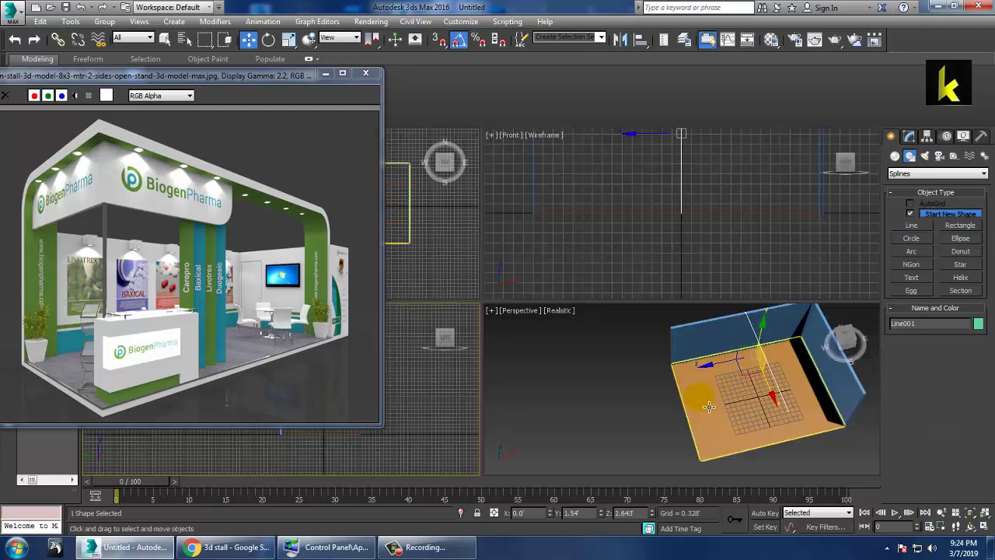
pyautogui.hotkey('alt', 'w')
pyautogui.moveTo(686, 386)
pyautogui.keyDown('alt'); pyautogui.mouseDown(button='middle')
pyautogui.moveTo(650, 306)
pyautogui.moveTo(606, 288)
pyautogui.mouseUp(button='middle'); pyautogui.keyUp('alt')
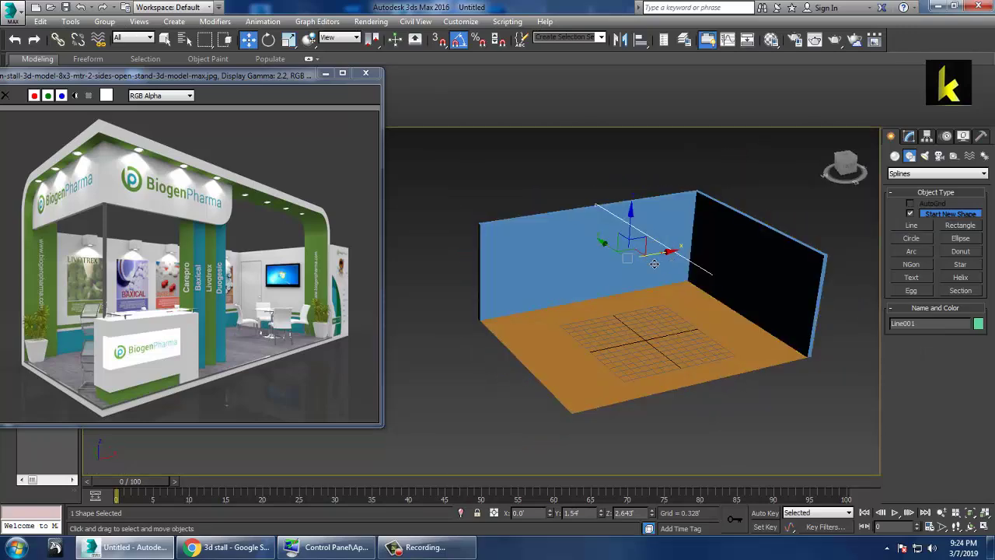
pyautogui.keyDown('alt'); pyautogui.moveTo(544, 238); pyautogui.dragTo(581, 244, button='middle'); pyautogui.keyUp('alt')
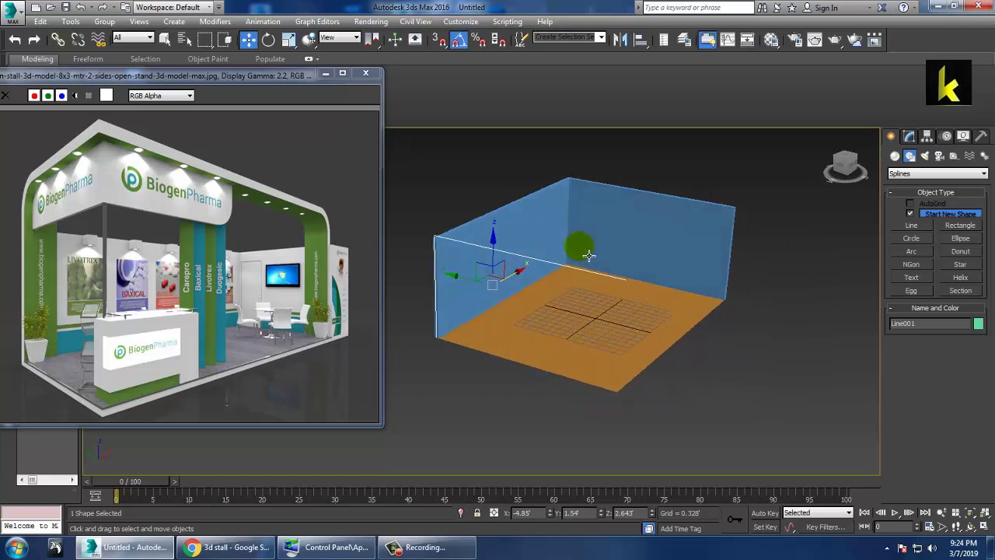
# Render the line in the viewport with a rectangular profile and a longer Length
pyautogui.click(908, 137)
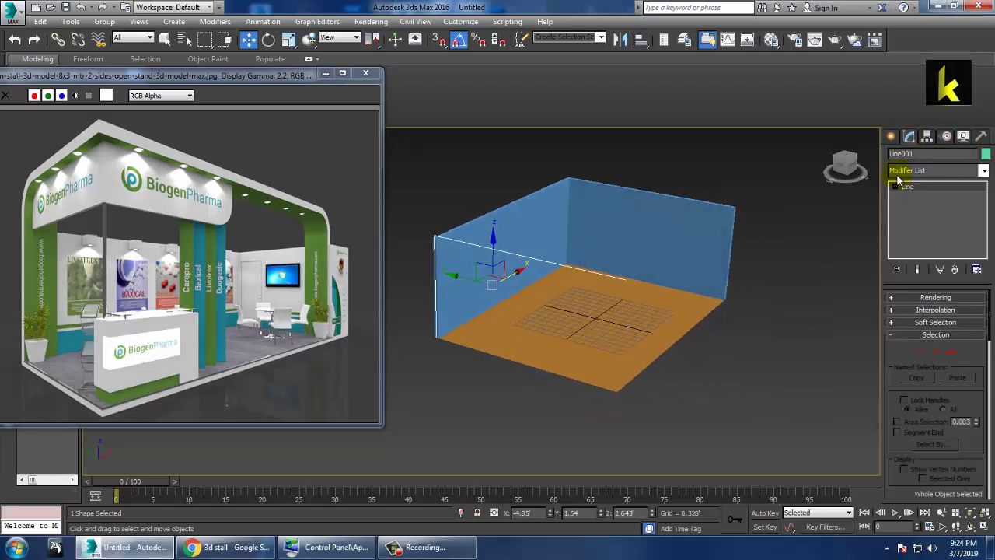
pyautogui.click(906, 300)
pyautogui.click(909, 316)
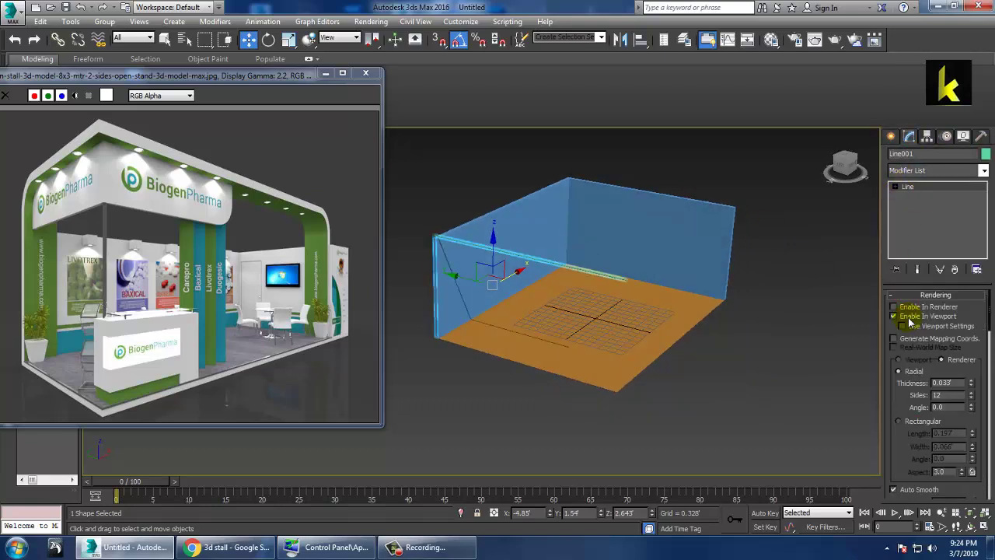
pyautogui.click(905, 421)
pyautogui.keyDown('alt'); pyautogui.moveTo(848, 396); pyautogui.dragTo(991, 451, button='middle'); pyautogui.keyUp('alt')
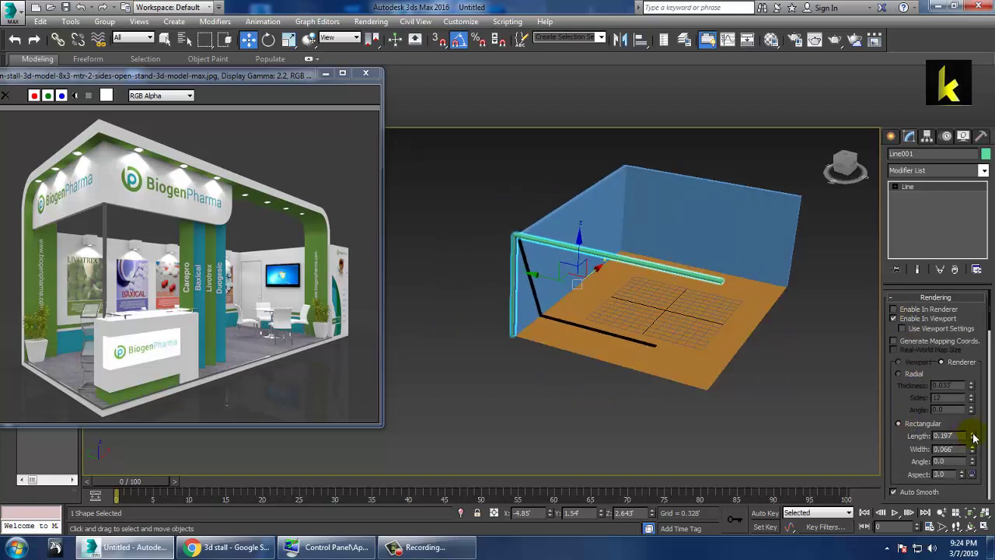
pyautogui.moveTo(974, 438); pyautogui.dragTo(845, 97)
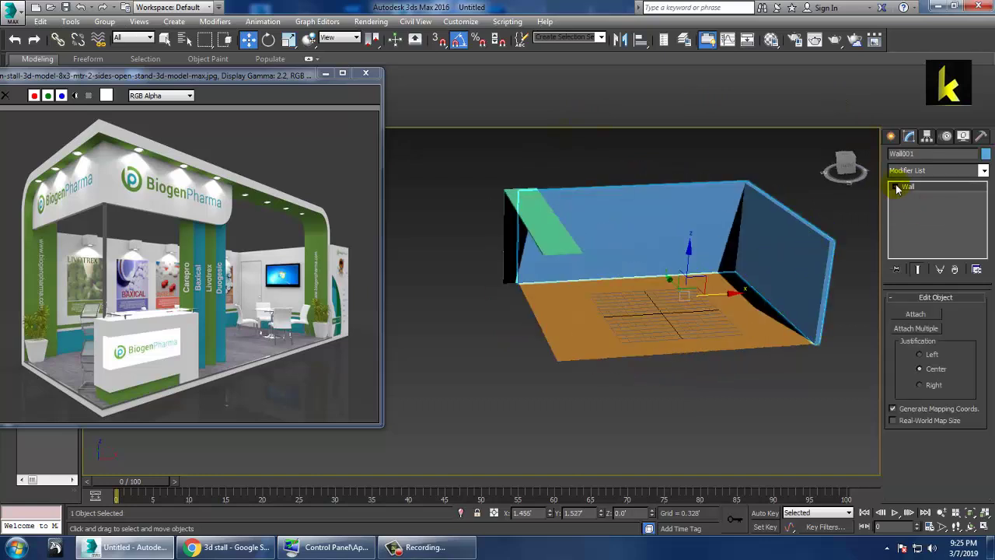
# Move the wall's left end vertex to meet the green frame
pyautogui.click(896, 186)
pyautogui.click(918, 196)
pyautogui.click(514, 279)
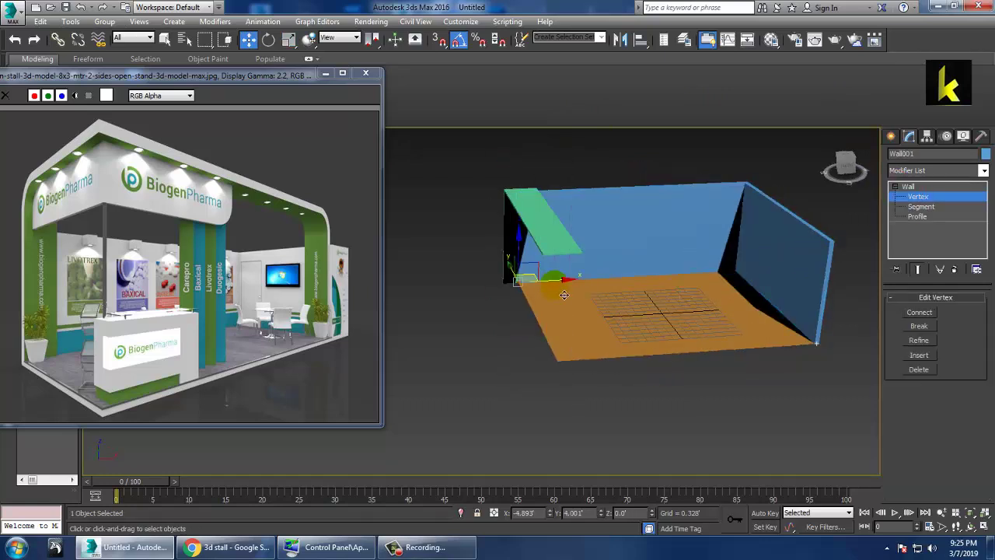
pyautogui.moveTo(564, 295)
pyautogui.mouseDown()
pyautogui.moveTo(589, 283)
pyautogui.moveTo(544, 280)
pyautogui.mouseUp()
pyautogui.click(918, 196)
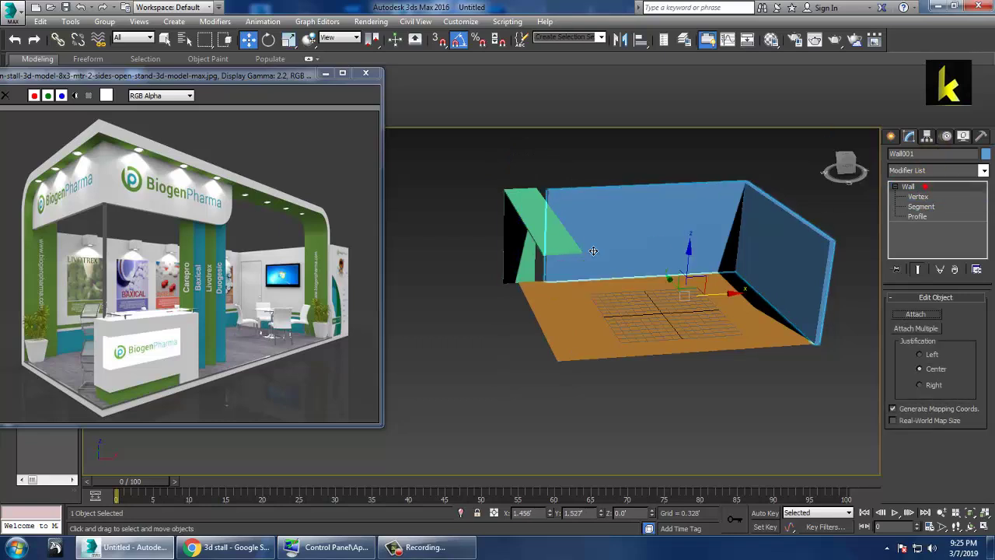
pyautogui.click(531, 264)
pyautogui.moveTo(582, 236); pyautogui.dragTo(597, 249)
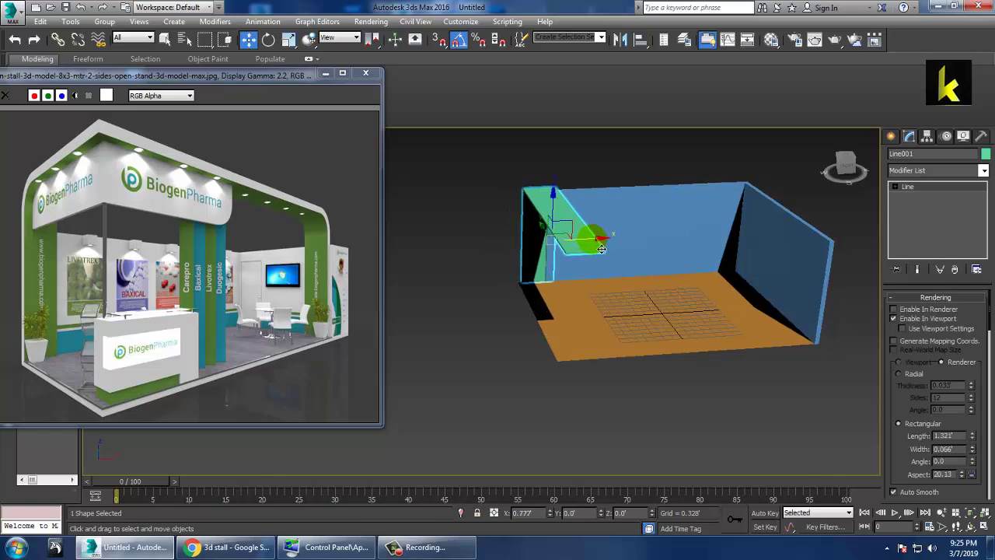
pyautogui.hotkey('ctrl', 'z')
pyautogui.hotkey('ctrl', 'z')
pyautogui.hotkey('ctrl', 'z')
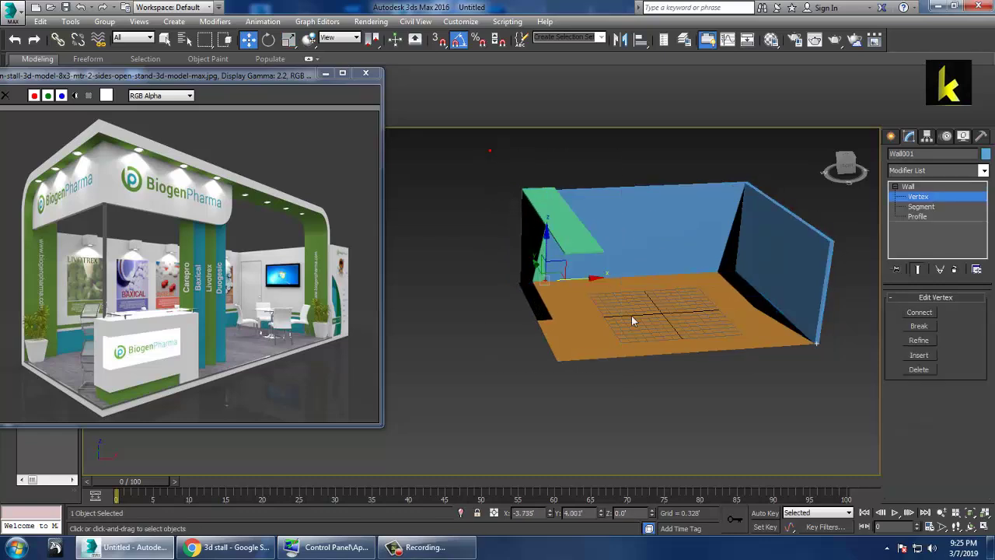
pyautogui.click(589, 278)
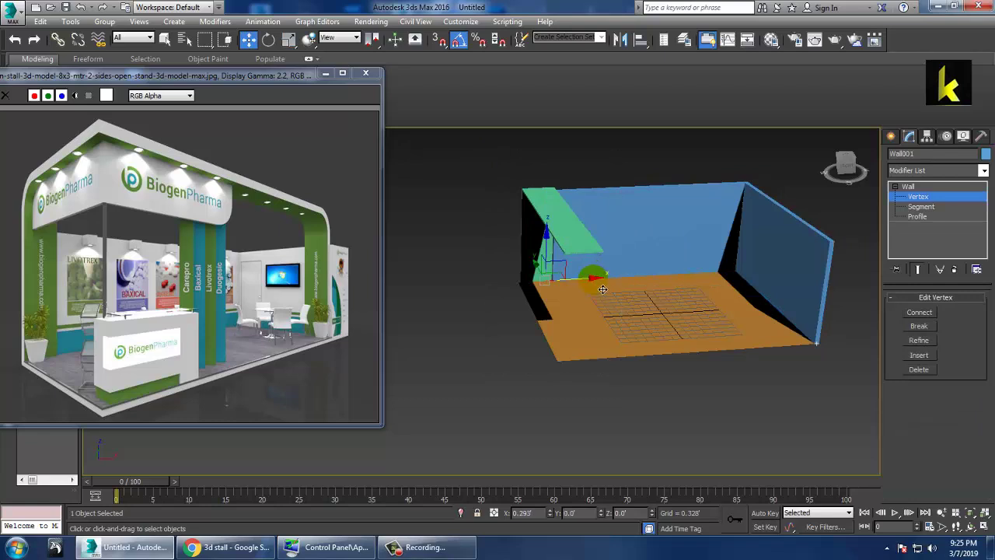
pyautogui.moveTo(601, 289); pyautogui.dragTo(604, 290)
pyautogui.moveTo(602, 289)
pyautogui.keyDown('alt'); pyautogui.mouseDown(button='middle')
pyautogui.moveTo(648, 310)
pyautogui.moveTo(642, 233)
pyautogui.moveTo(577, 251)
pyautogui.moveTo(673, 281)
pyautogui.moveTo(736, 320)
pyautogui.mouseUp(button='middle'); pyautogui.keyUp('alt')
# Move the reference window lower and set the viewport to Shaded display
pyautogui.moveTo(196, 75)
pyautogui.mouseDown()
pyautogui.moveTo(204, 140)
pyautogui.moveTo(165, 177)
pyautogui.mouseUp()
pyautogui.click(154, 134)
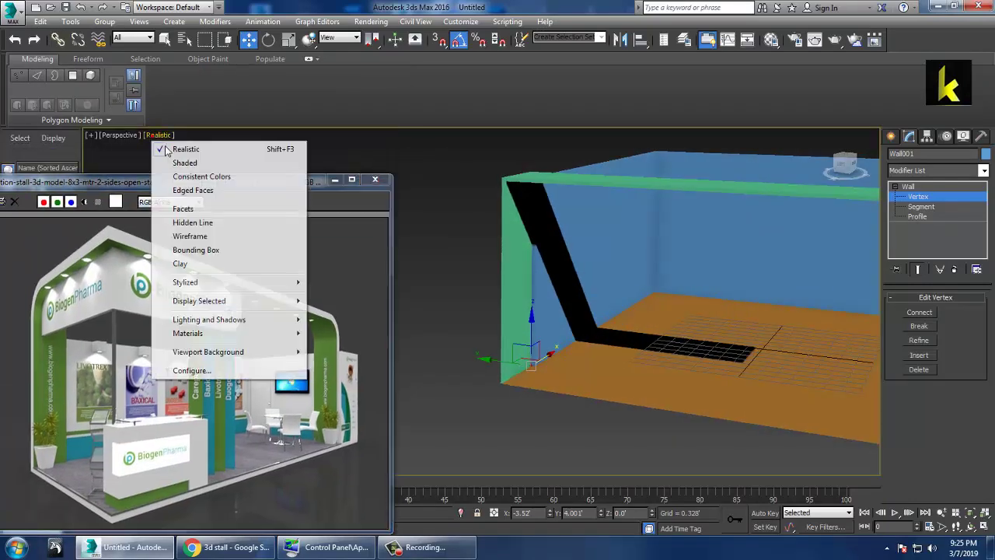
pyautogui.click(181, 159)
# Show edged faces and widen the frame's rectangular profile to 0.11
pyautogui.click(919, 188)
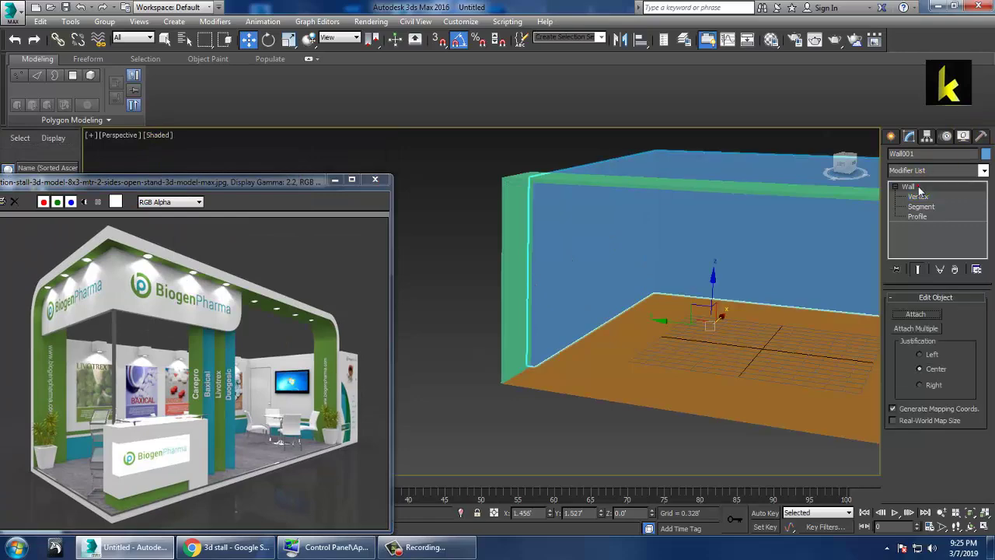
pyautogui.press('F4')
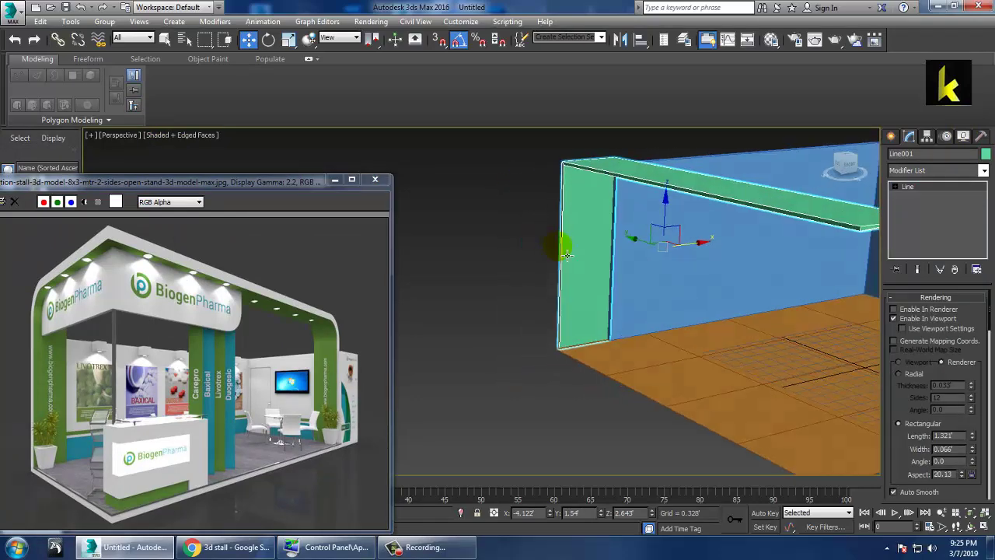
pyautogui.keyDown('alt'); pyautogui.moveTo(592, 238); pyautogui.dragTo(699, 327, button='middle'); pyautogui.keyUp('alt')
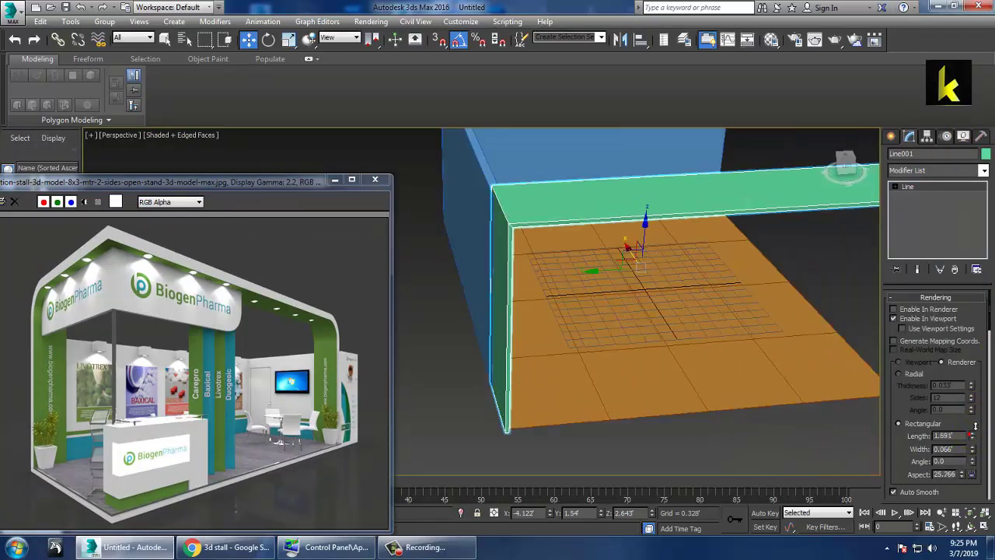
pyautogui.moveTo(971, 447); pyautogui.dragTo(970, 412)
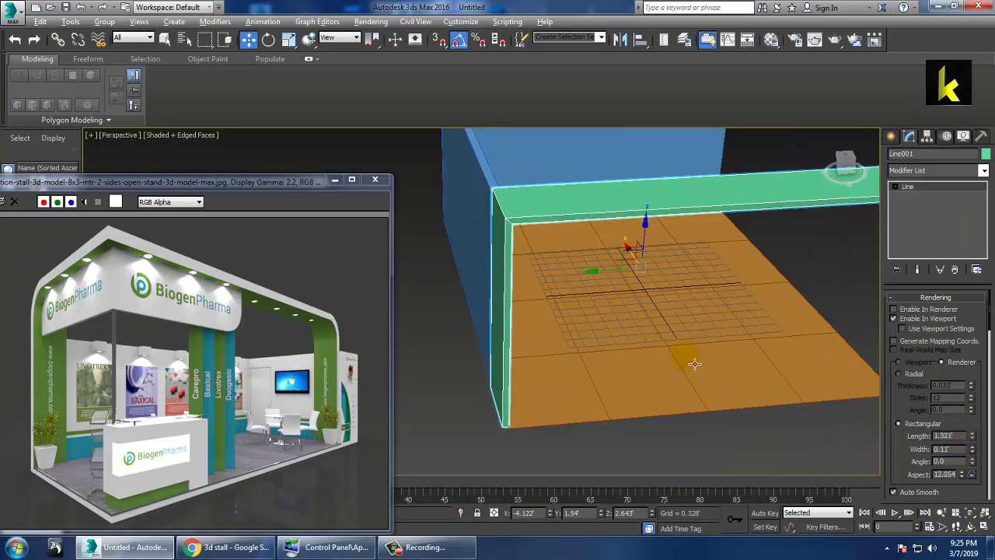
pyautogui.keyDown('alt'); pyautogui.moveTo(639, 316); pyautogui.dragTo(683, 268, button='middle'); pyautogui.keyUp('alt')
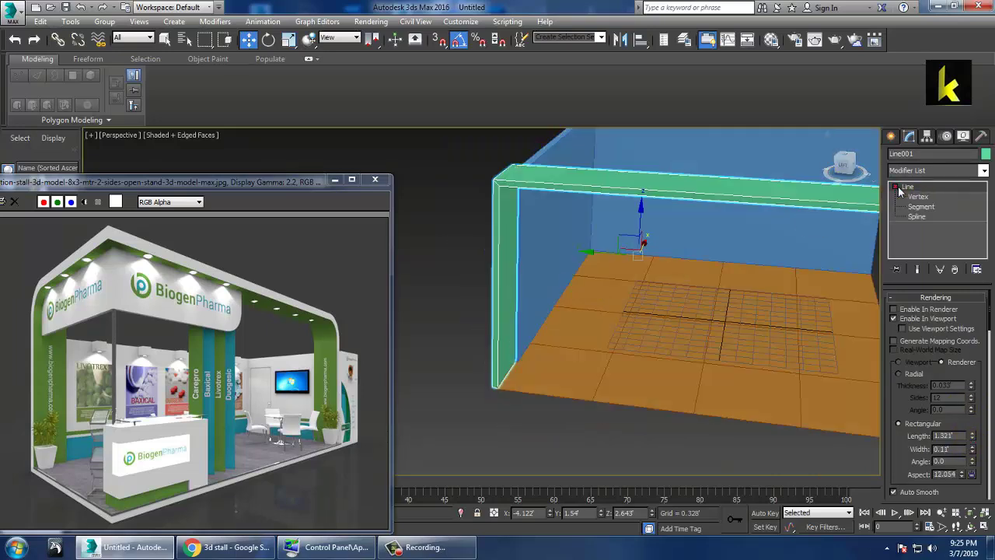
# Fillet the frame line's top-left corner vertex
pyautogui.click(914, 197)
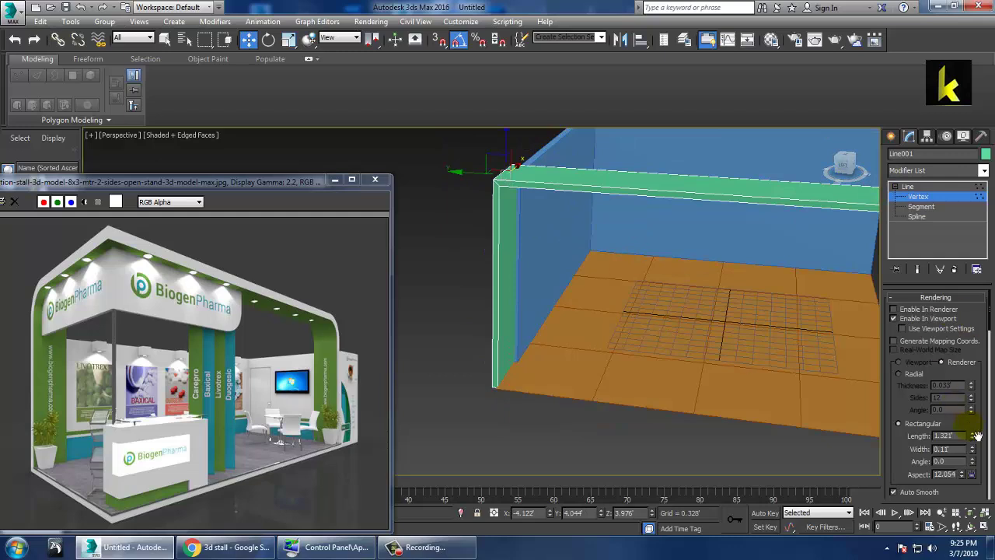
pyautogui.scroll(-5, 913, 460)
pyautogui.scroll(-3, 932, 392)
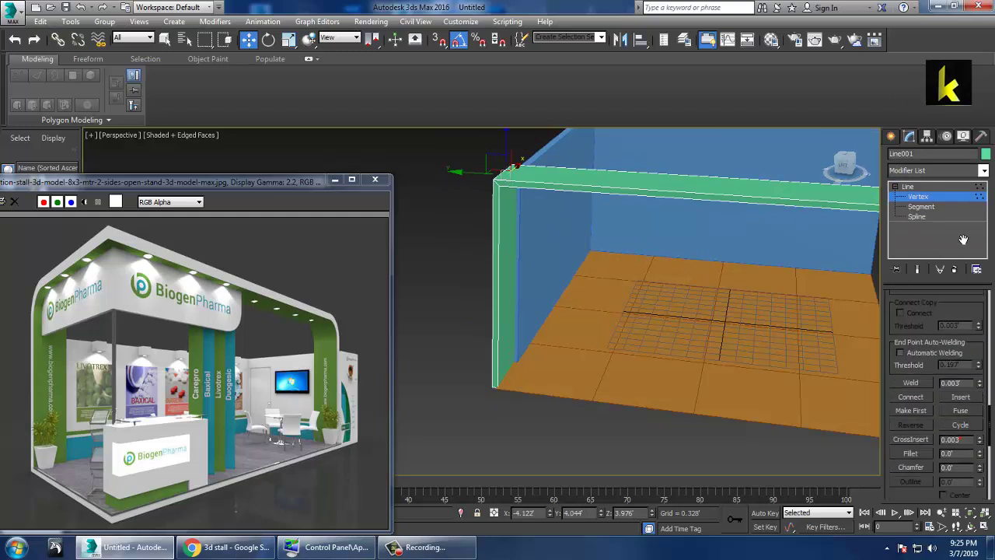
pyautogui.click(918, 418)
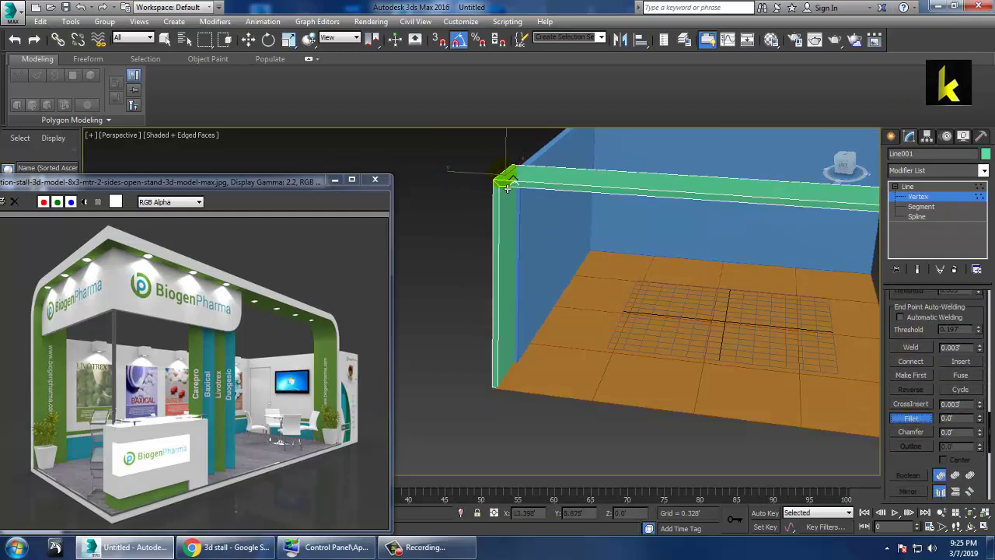
pyautogui.moveTo(505, 170); pyautogui.dragTo(509, 179)
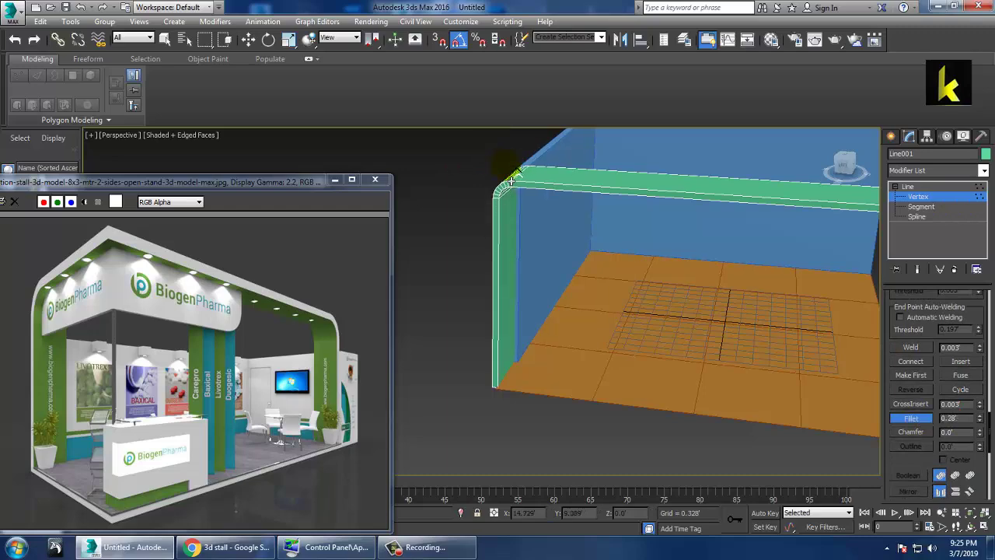
pyautogui.moveTo(708, 268)
pyautogui.keyDown('alt'); pyautogui.mouseDown(button='middle')
pyautogui.moveTo(663, 223)
pyautogui.moveTo(656, 233)
pyautogui.mouseUp(button='middle'); pyautogui.keyUp('alt')
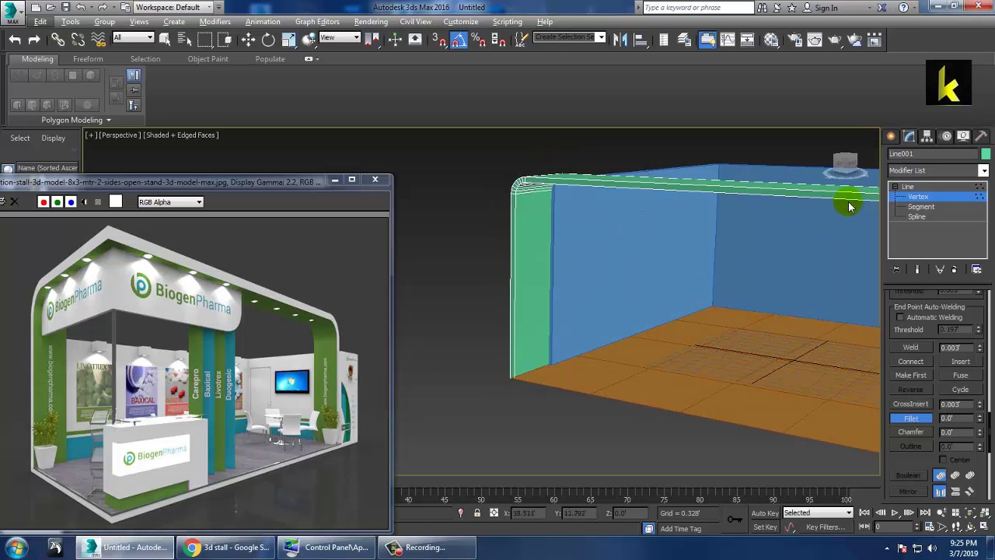
pyautogui.click(917, 187)
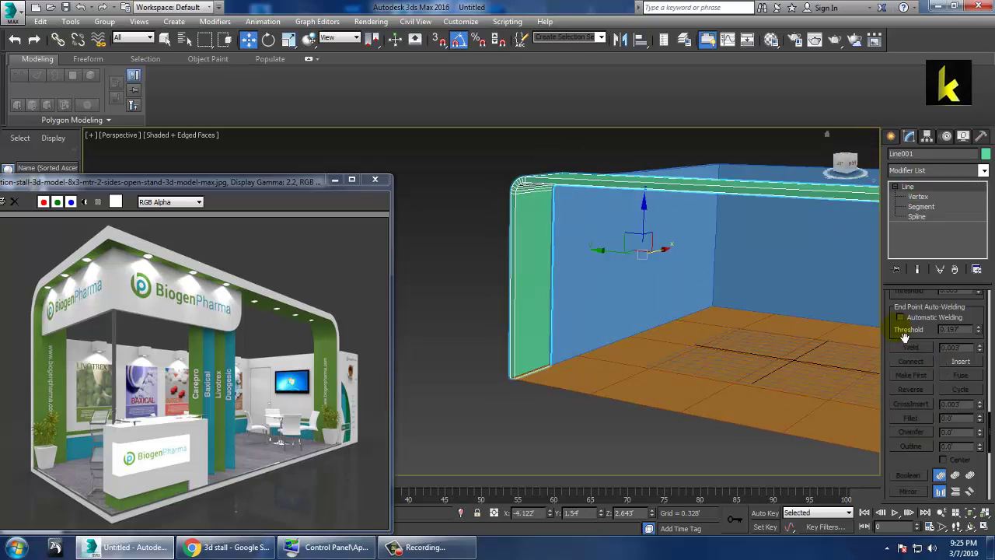
# Raise the frame's rectangular width to 0.157' and review the whole stall
pyautogui.moveTo(904, 335); pyautogui.dragTo(911, 550)
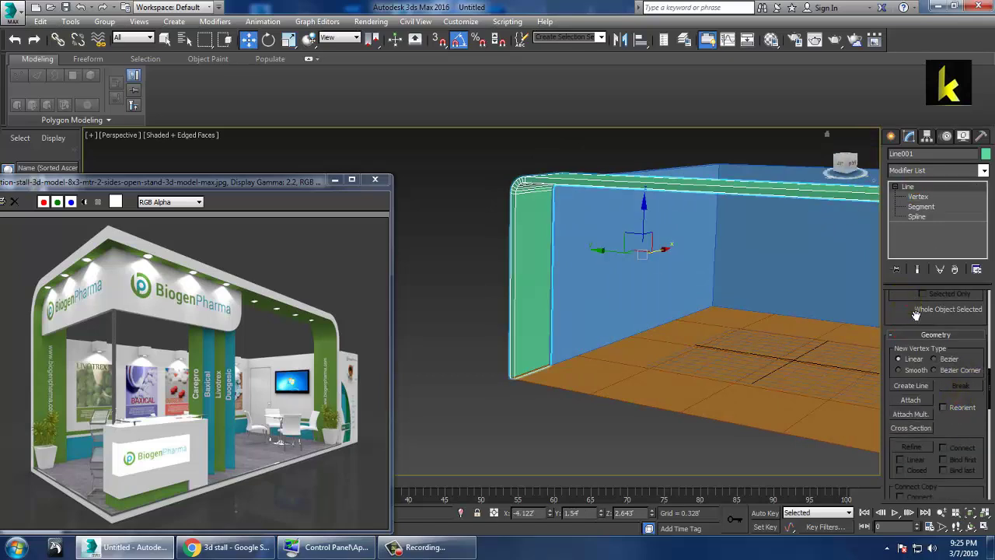
pyautogui.moveTo(915, 313); pyautogui.dragTo(921, 550)
pyautogui.moveTo(918, 311)
pyautogui.mouseDown()
pyautogui.moveTo(964, 345)
pyautogui.moveTo(951, 311)
pyautogui.mouseUp()
pyautogui.moveTo(720, 351)
pyautogui.keyDown('alt'); pyautogui.mouseDown(button='middle')
pyautogui.moveTo(783, 303)
pyautogui.moveTo(706, 289)
pyautogui.moveTo(755, 334)
pyautogui.moveTo(752, 346)
pyautogui.moveTo(650, 335)
pyautogui.mouseUp(button='middle'); pyautogui.keyUp('alt')
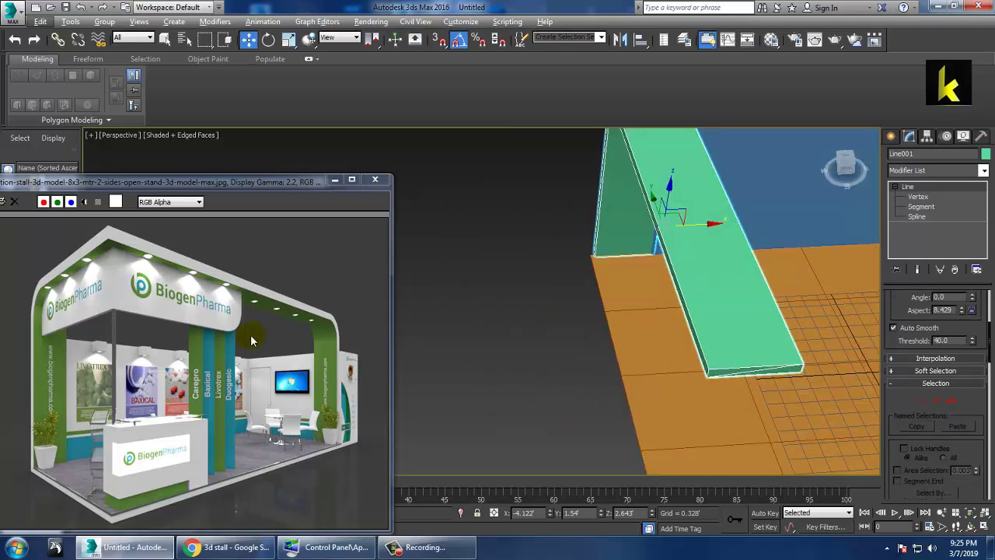
pyautogui.scroll(2, 251, 339)
pyautogui.moveTo(333, 404); pyautogui.dragTo(188, 384)
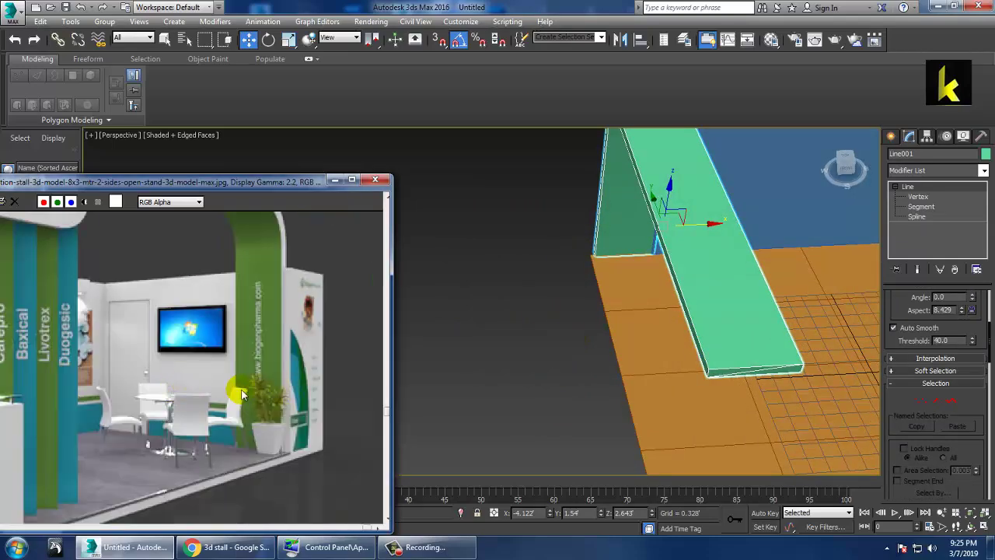
pyautogui.moveTo(704, 324)
pyautogui.keyDown('alt'); pyautogui.mouseDown(button='middle')
pyautogui.moveTo(526, 328)
pyautogui.moveTo(581, 340)
pyautogui.moveTo(577, 311)
pyautogui.moveTo(666, 288)
pyautogui.mouseUp(button='middle'); pyautogui.keyUp('alt')
# Convert Wall001 to Editable Poly and move its right-end vertices outward along X
pyautogui.click(578, 311)
pyautogui.press('1')
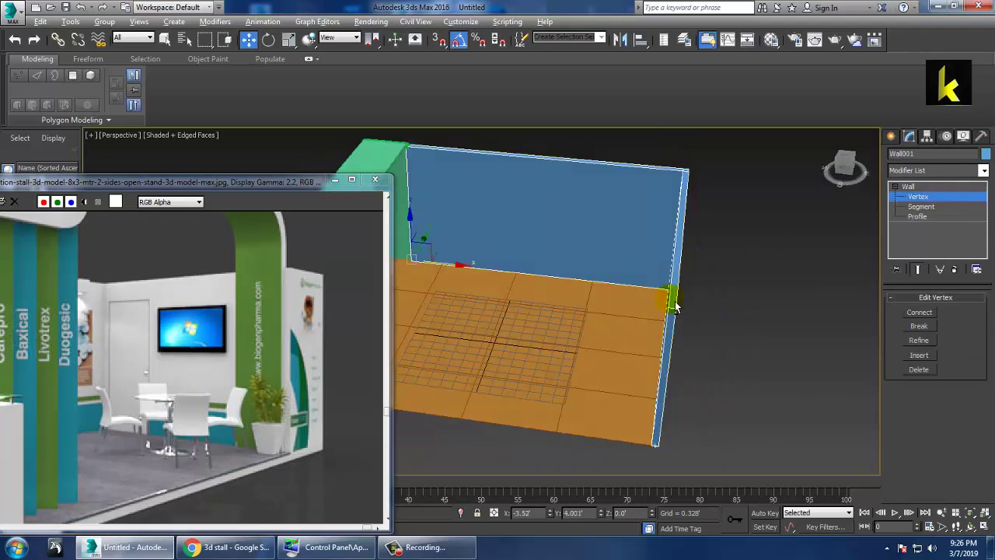
pyautogui.click(644, 167)
pyautogui.moveTo(744, 473); pyautogui.dragTo(707, 321)
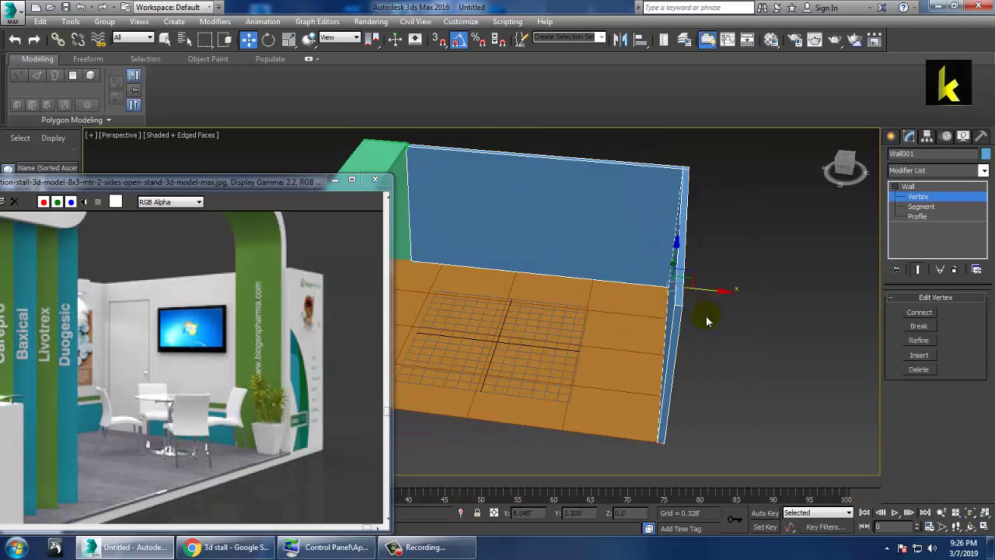
pyautogui.rightClick(612, 202)
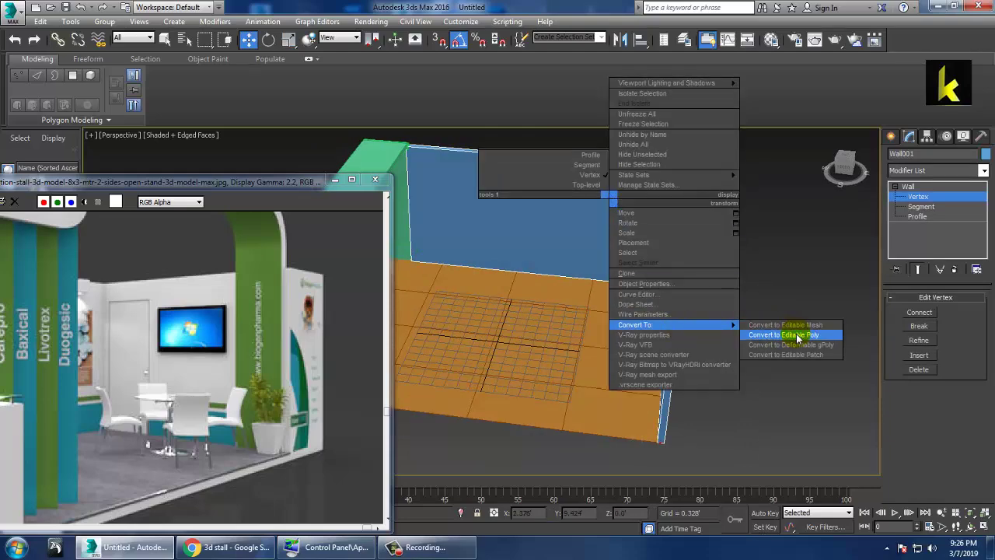
pyautogui.click(795, 336)
pyautogui.press('1')
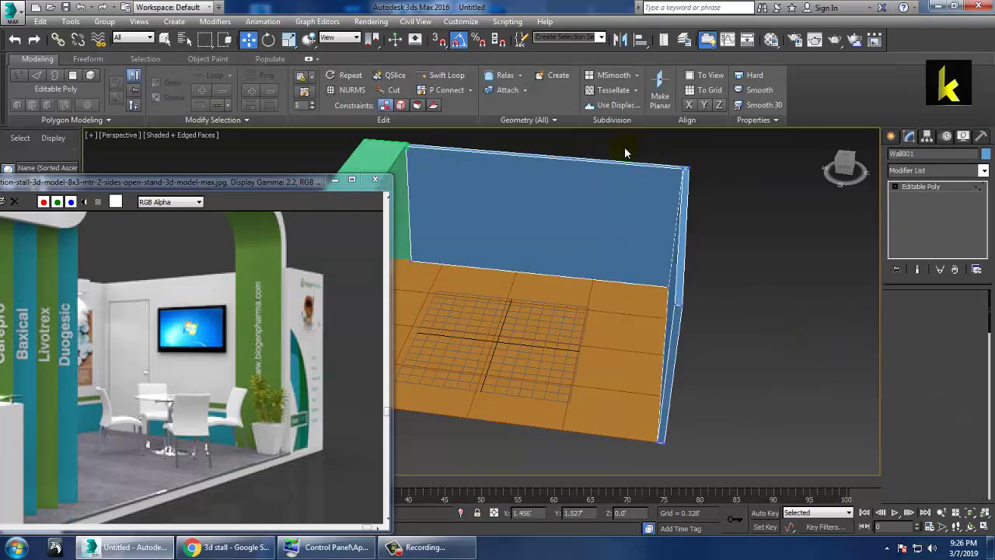
pyautogui.moveTo(624, 147); pyautogui.dragTo(742, 526)
pyautogui.moveTo(729, 265); pyautogui.dragTo(790, 275)
# Set Plane001's width to 13.414' and nudge it right
pyautogui.click(948, 190)
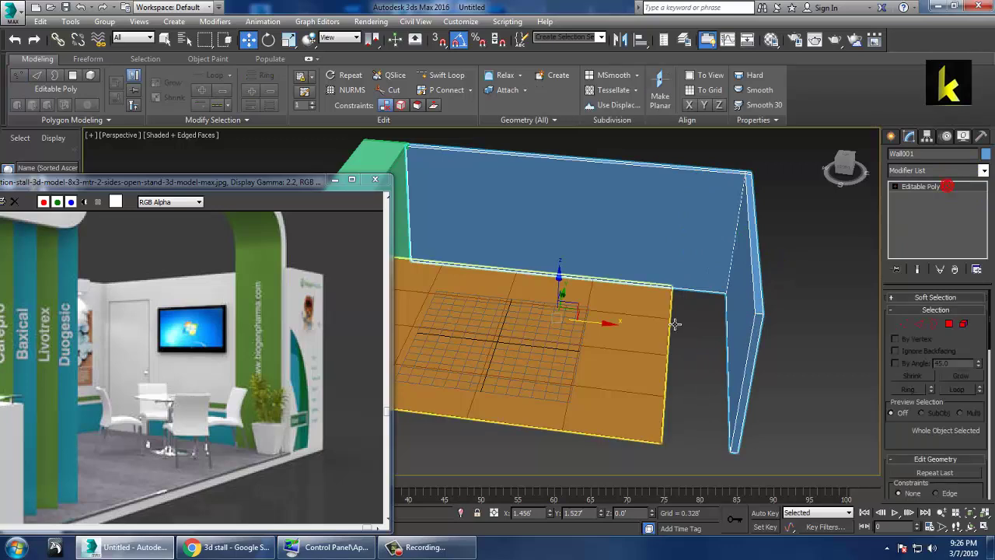
pyautogui.click(649, 334)
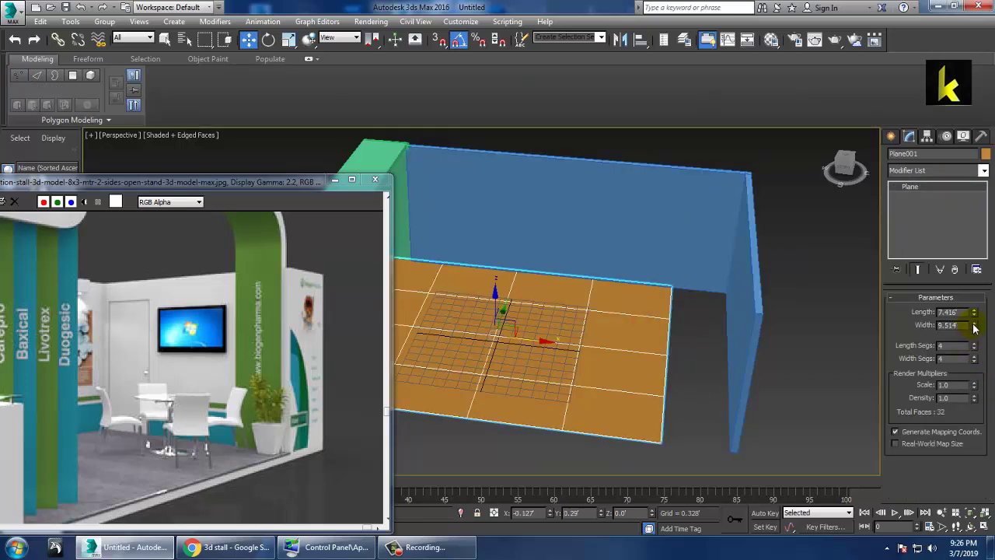
pyautogui.moveTo(974, 328); pyautogui.dragTo(974, 305)
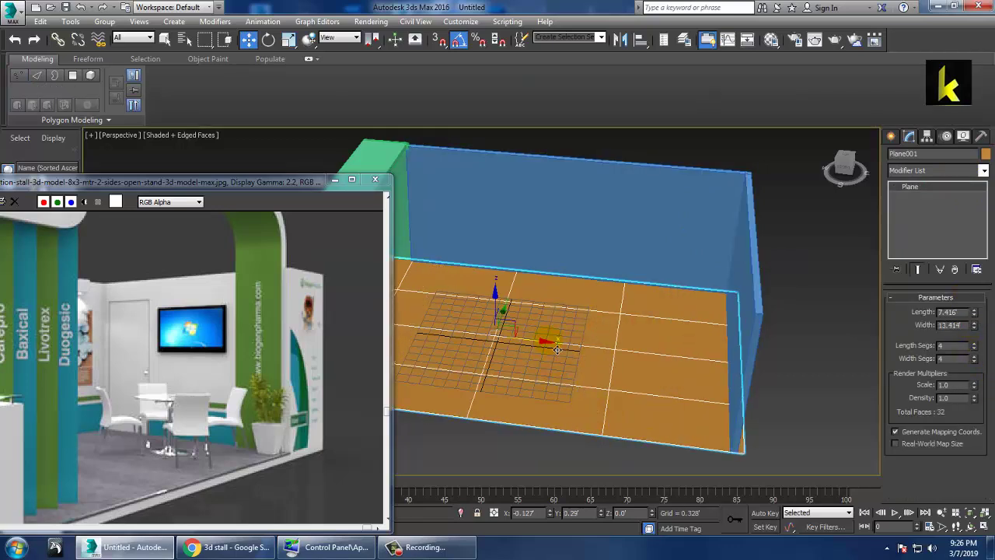
pyautogui.moveTo(557, 349); pyautogui.dragTo(553, 352)
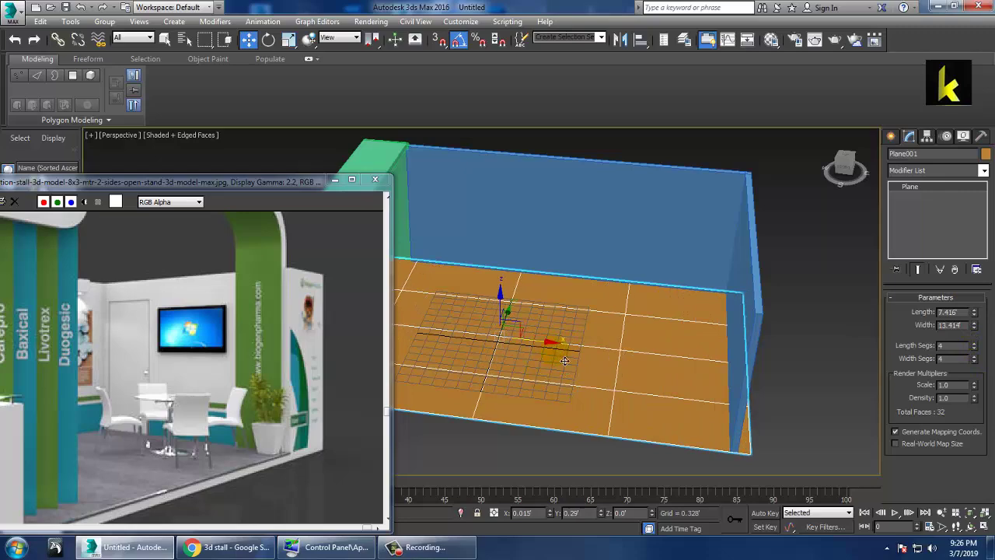
pyautogui.scroll(-3, 256, 324)
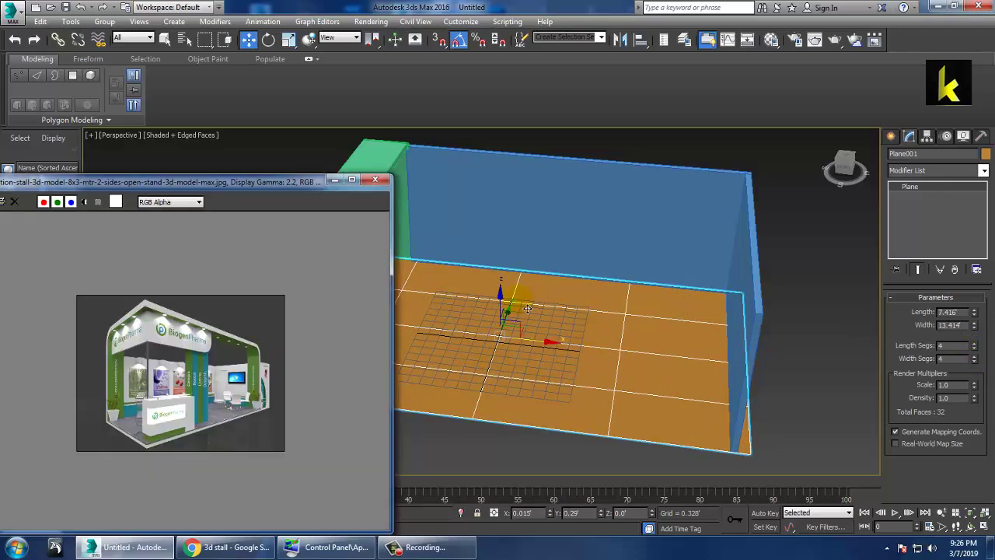
pyautogui.keyDown('alt'); pyautogui.moveTo(526, 309); pyautogui.dragTo(441, 337, button='middle'); pyautogui.keyUp('alt')
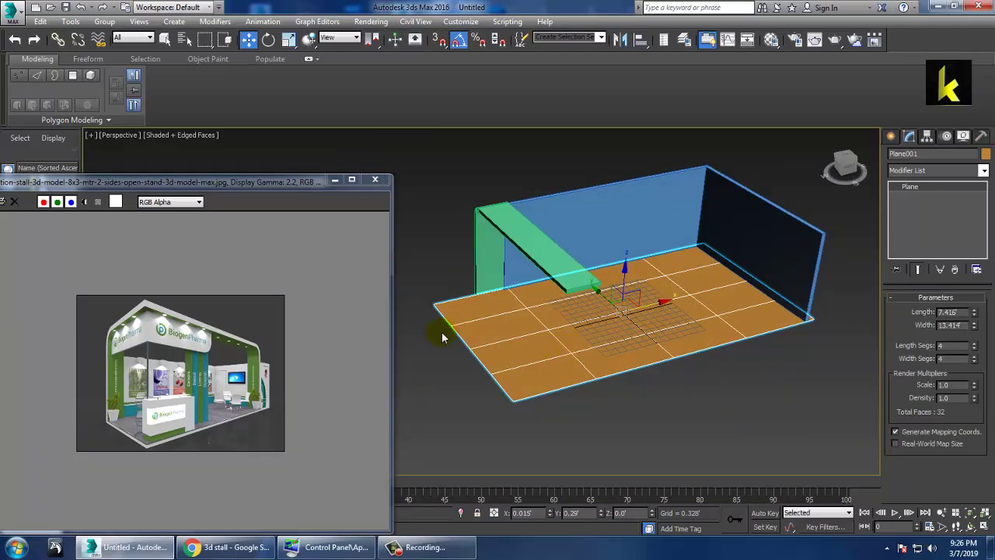
# Convert the floor to Editable Poly and pull its left-edge vertices inward
pyautogui.rightClick(441, 337)
pyautogui.click(486, 342)
pyautogui.rightClick(502, 357)
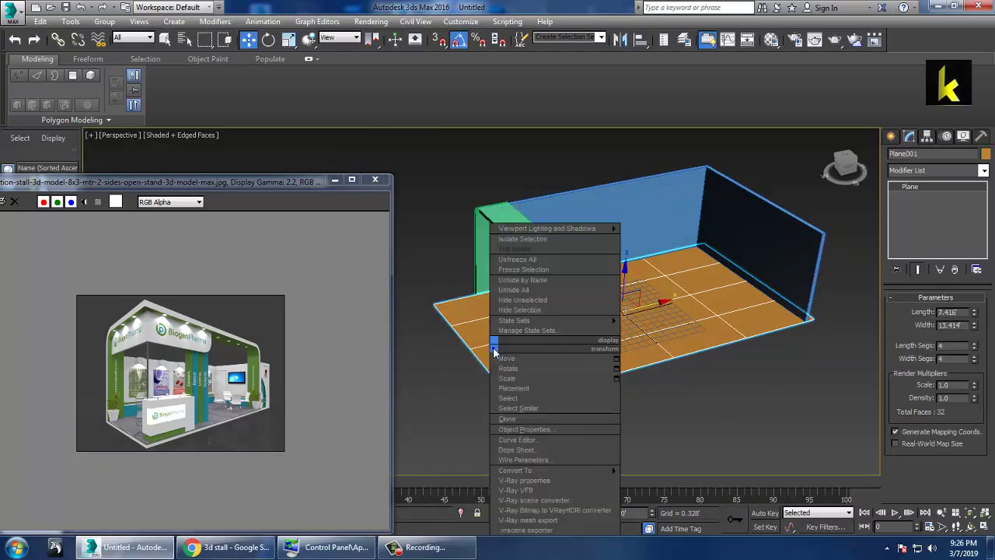
pyautogui.click(678, 473)
pyautogui.keyDown('alt'); pyautogui.moveTo(677, 477); pyautogui.dragTo(434, 280, button='middle'); pyautogui.keyUp('alt')
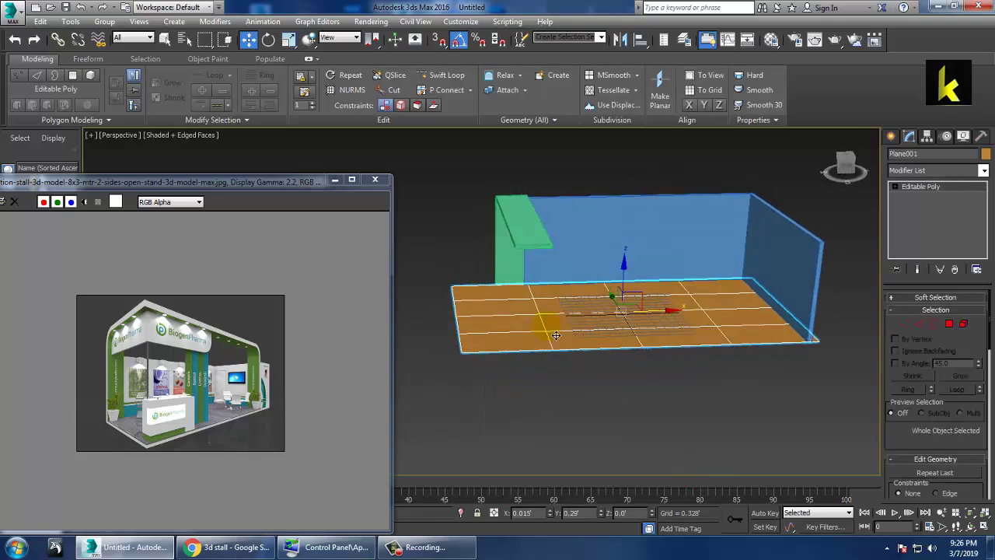
pyautogui.press('1')
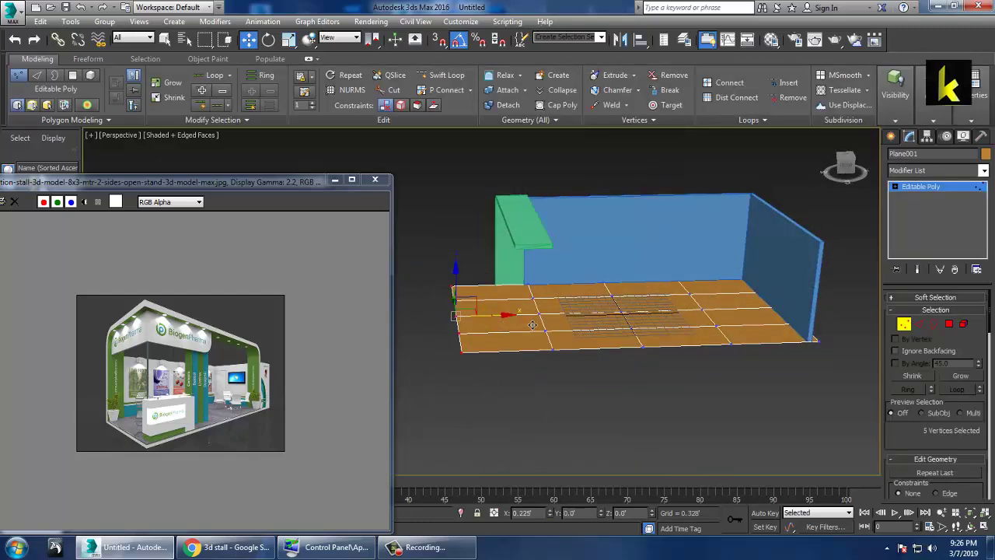
pyautogui.moveTo(532, 324); pyautogui.dragTo(549, 323)
# Exit vertex level and select the green frame piece Line001 in the four-view layout
pyautogui.scroll(3, 579, 311)
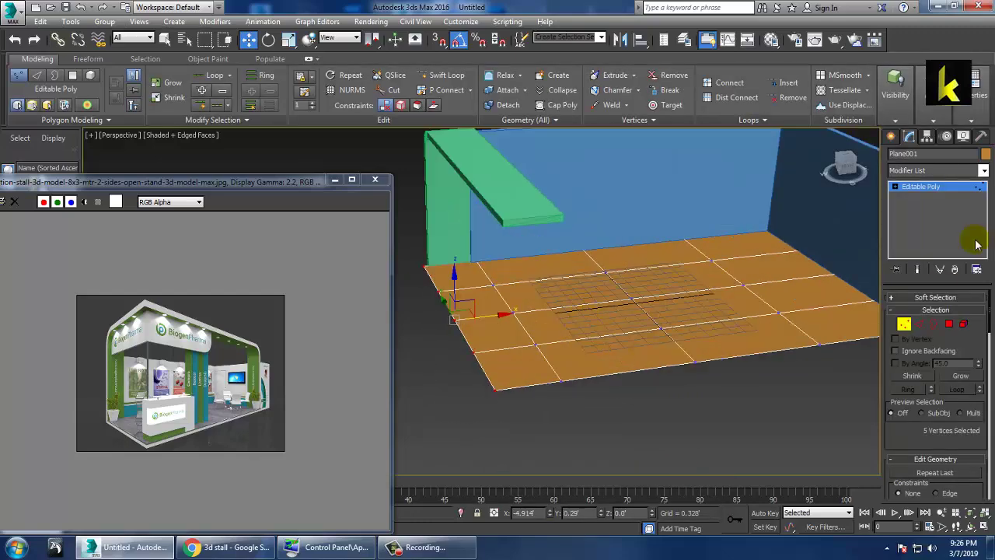
pyautogui.click(917, 187)
pyautogui.click(565, 225)
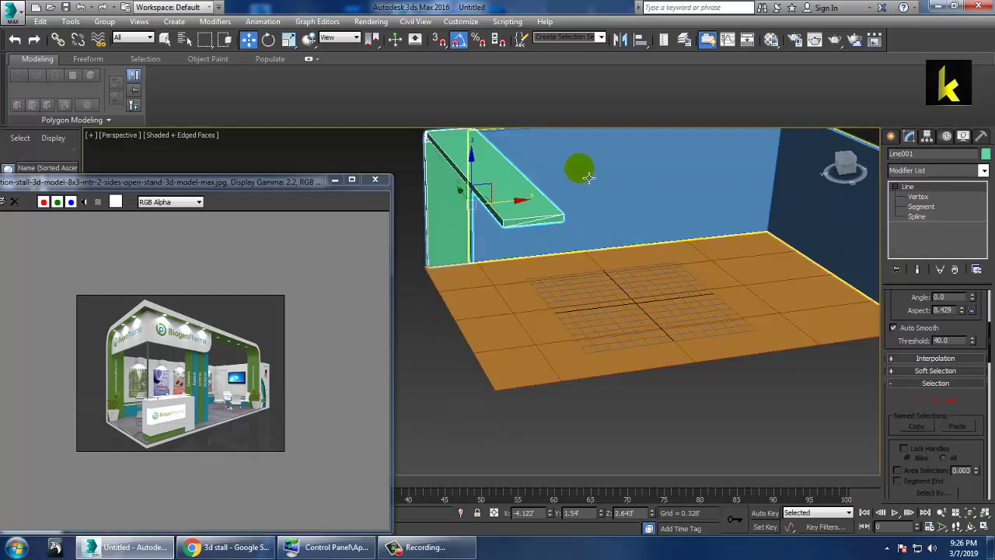
pyautogui.hotkey('alt', 'w')
pyautogui.hotkey('alt', 'w')
# Set angle snap to 90° and Shift-rotate Line001 to clone it as Line002
pyautogui.moveTo(408, 219); pyautogui.dragTo(482, 227, button='middle')
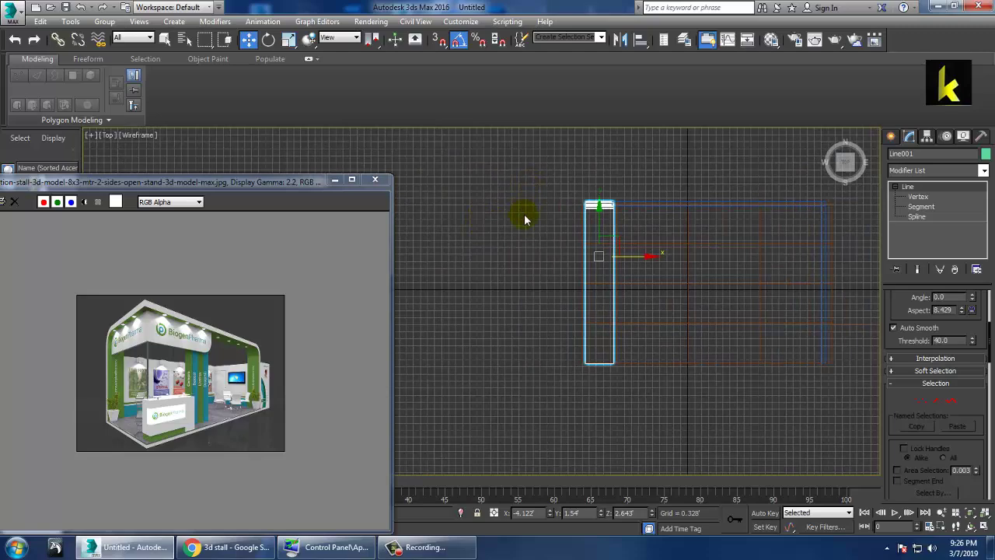
pyautogui.rightClick(462, 43)
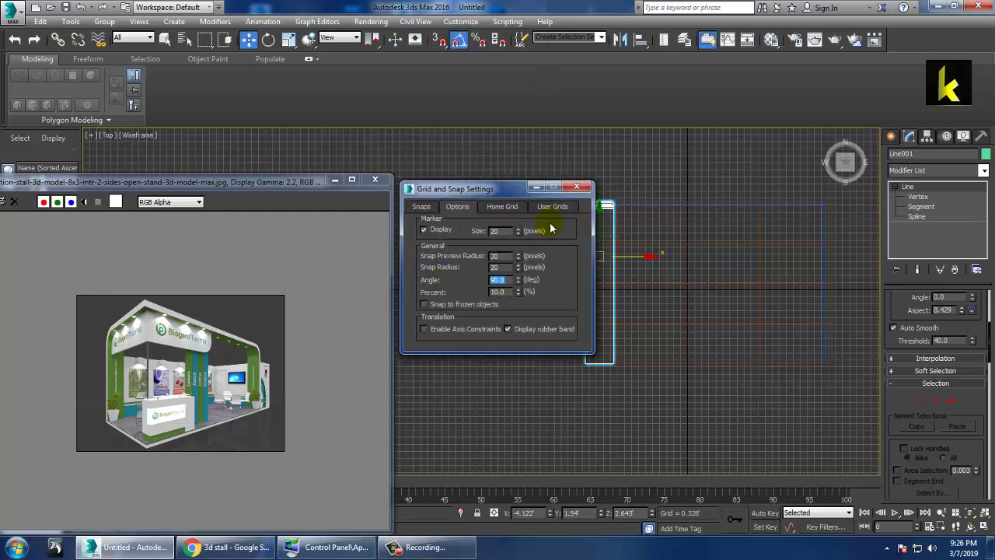
pyautogui.click(574, 191)
pyautogui.press('e')
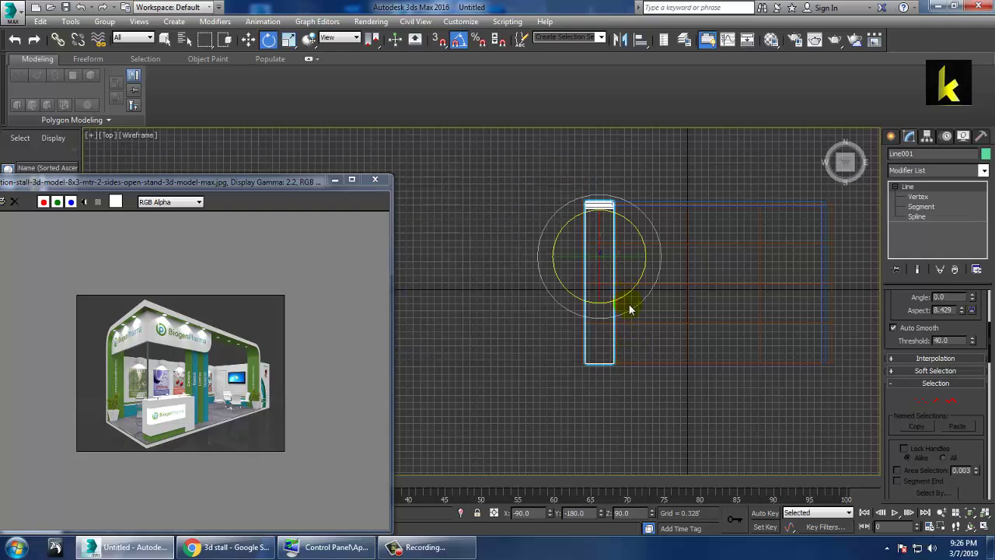
pyautogui.keyDown('shift'); pyautogui.moveTo(639, 313); pyautogui.dragTo(637, 318); pyautogui.keyUp('shift')
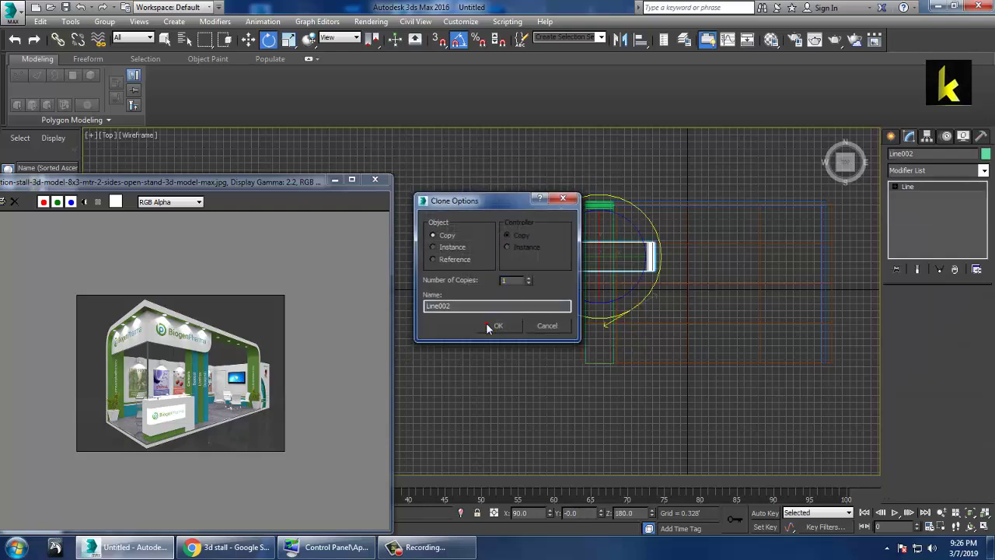
pyautogui.click(490, 327)
# Move Line002 right and down to the stall's right side
pyautogui.press('w')
pyautogui.moveTo(647, 266); pyautogui.dragTo(826, 289)
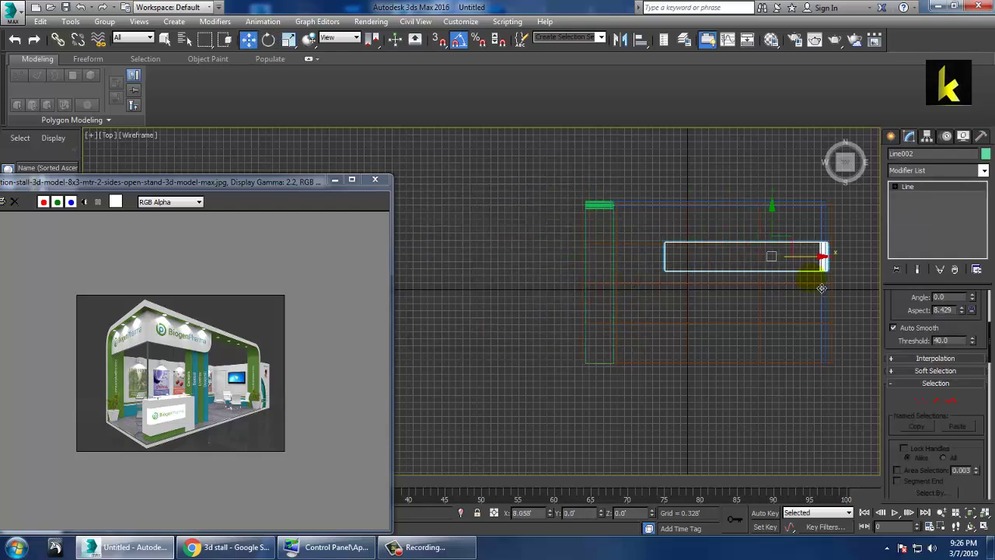
pyautogui.moveTo(788, 244); pyautogui.dragTo(798, 334)
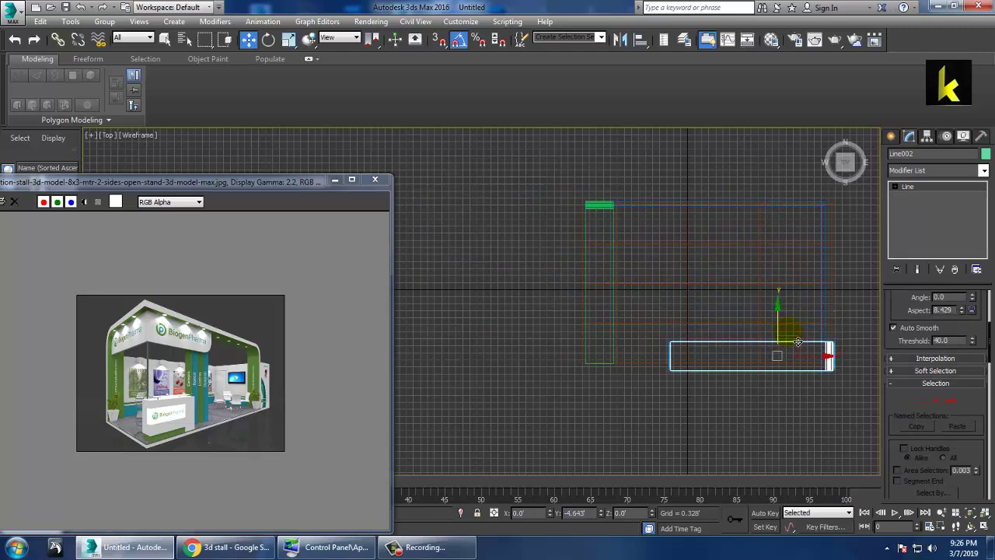
pyautogui.hotkey('alt', 'w')
pyautogui.hotkey('alt', 'w')
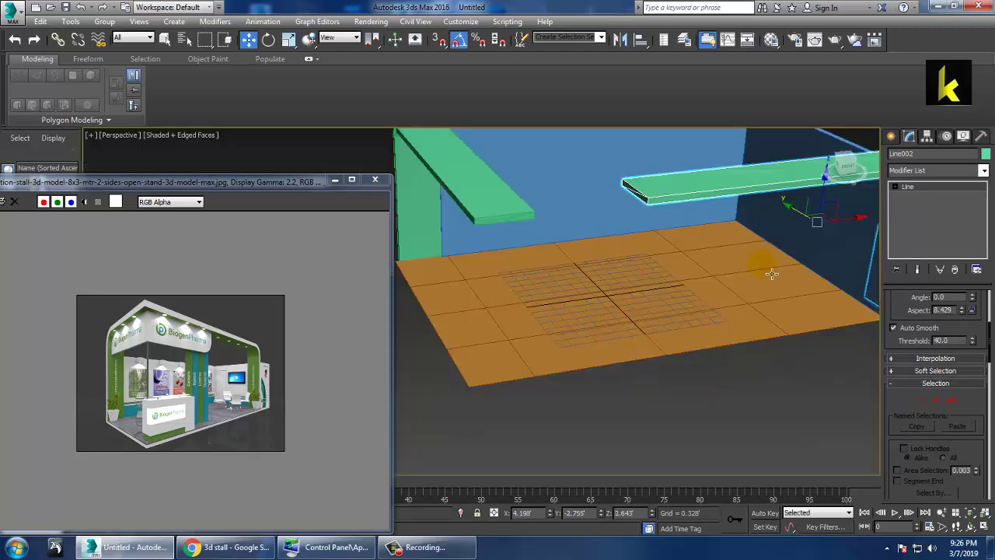
# Shorten Line001 by pulling its end vertex back
pyautogui.moveTo(762, 262)
pyautogui.keyDown('alt'); pyautogui.mouseDown(button='middle')
pyautogui.moveTo(755, 278)
pyautogui.moveTo(600, 251)
pyautogui.moveTo(595, 224)
pyautogui.moveTo(855, 181)
pyautogui.moveTo(730, 191)
pyautogui.moveTo(733, 224)
pyautogui.moveTo(722, 197)
pyautogui.moveTo(651, 247)
pyautogui.moveTo(705, 260)
pyautogui.moveTo(600, 227)
pyautogui.mouseUp(button='middle'); pyautogui.keyUp('alt')
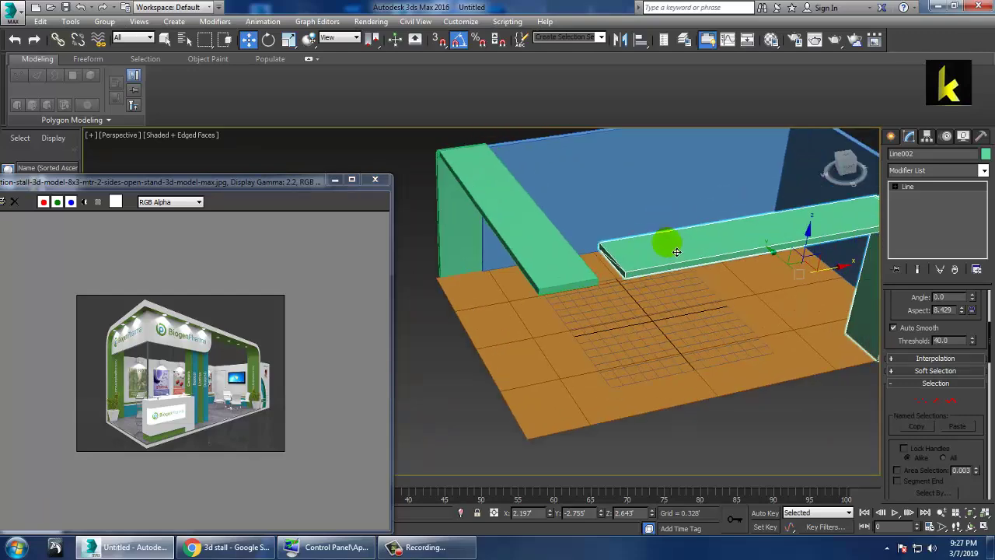
pyautogui.press('1')
pyautogui.click(614, 253)
pyautogui.moveTo(649, 267); pyautogui.dragTo(544, 268)
pyautogui.click(910, 190)
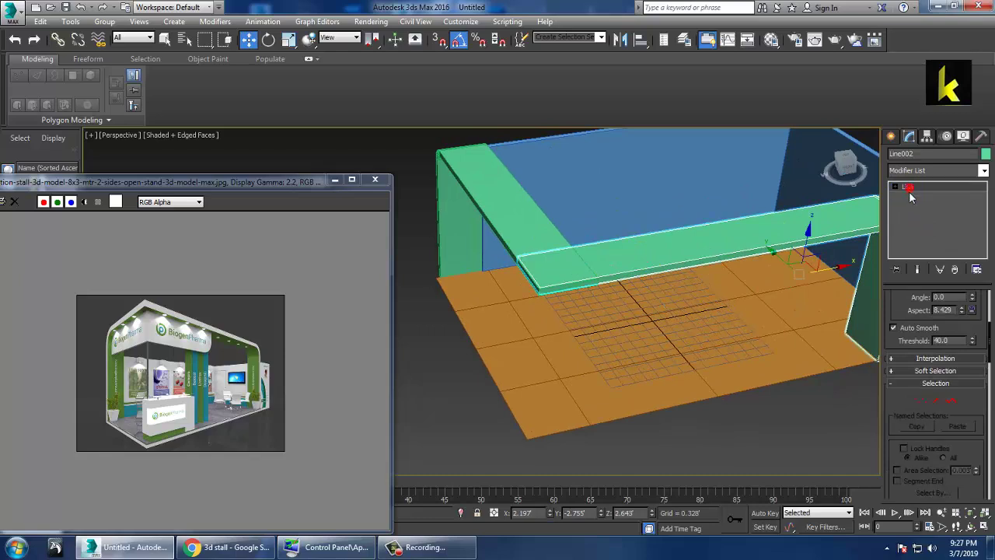
# Attach the pillar shape into the beam, then select the left top beam
pyautogui.moveTo(924, 439); pyautogui.dragTo(935, 220)
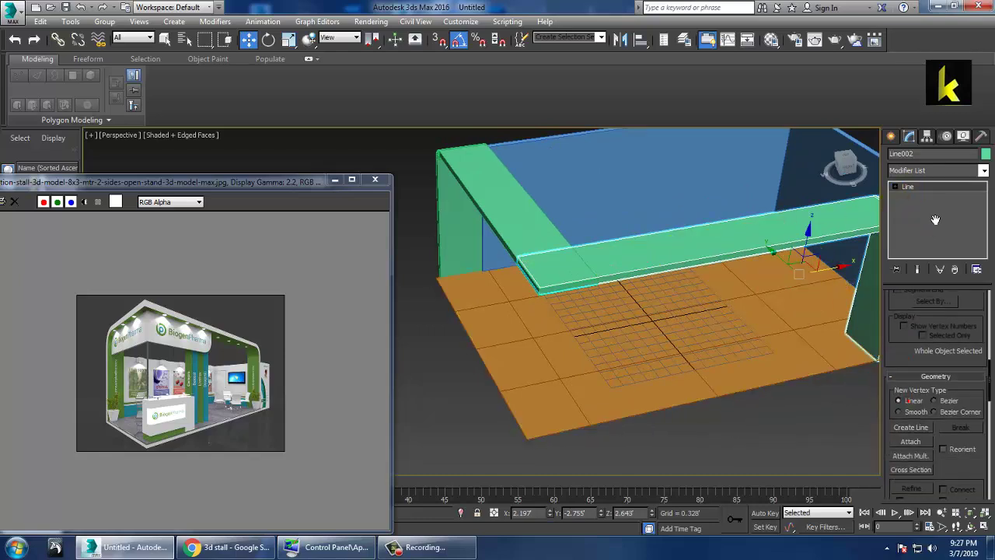
pyautogui.click(912, 445)
pyautogui.click(519, 242)
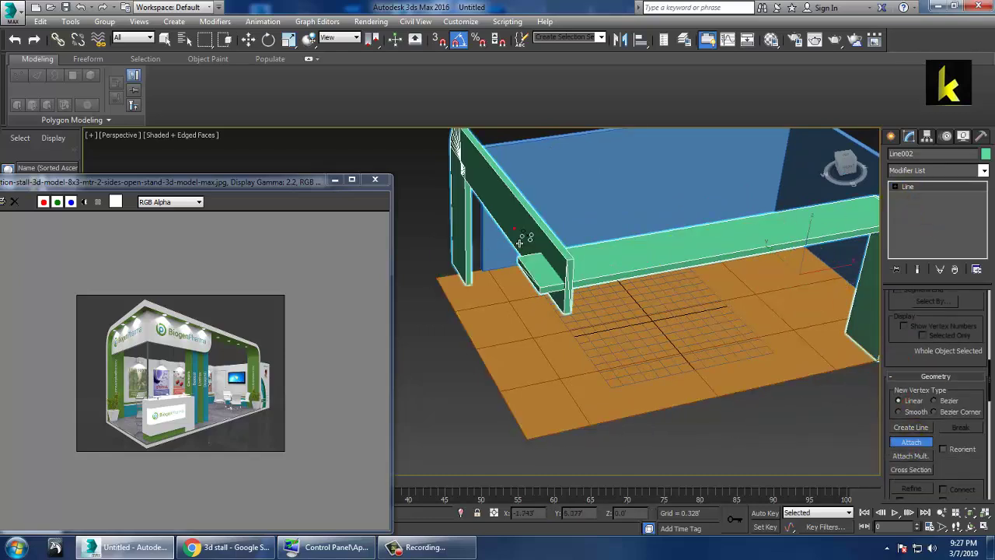
pyautogui.rightClick(666, 281)
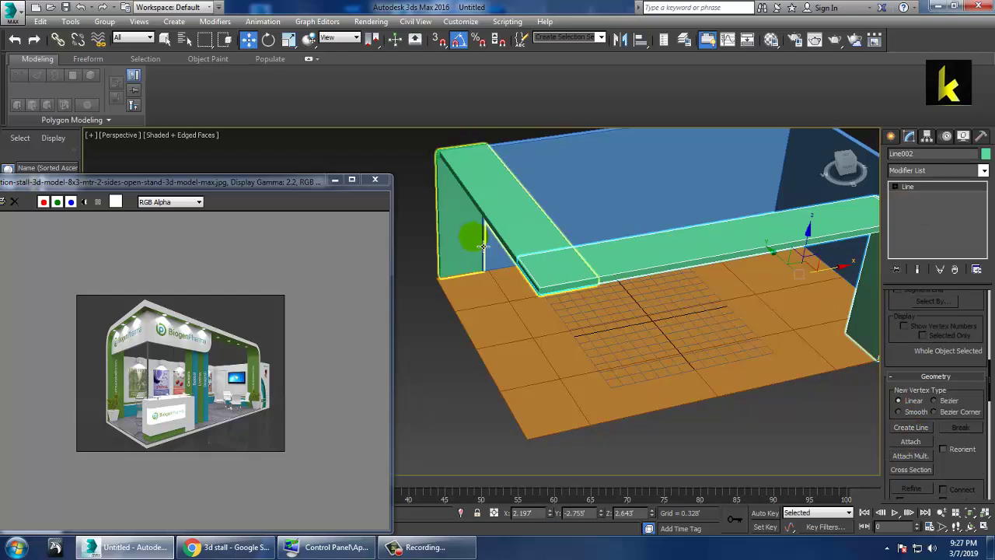
pyautogui.click(519, 222)
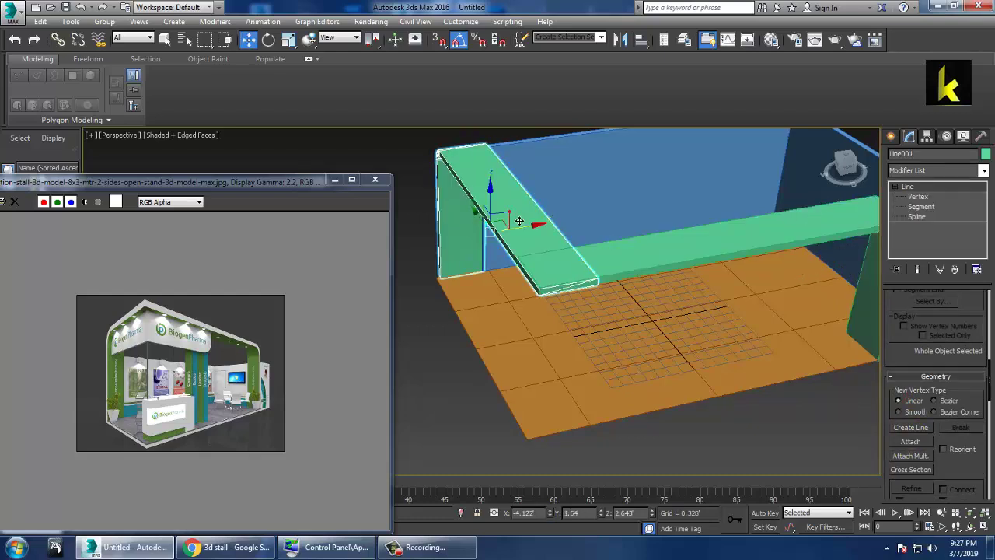
pyautogui.click(918, 442)
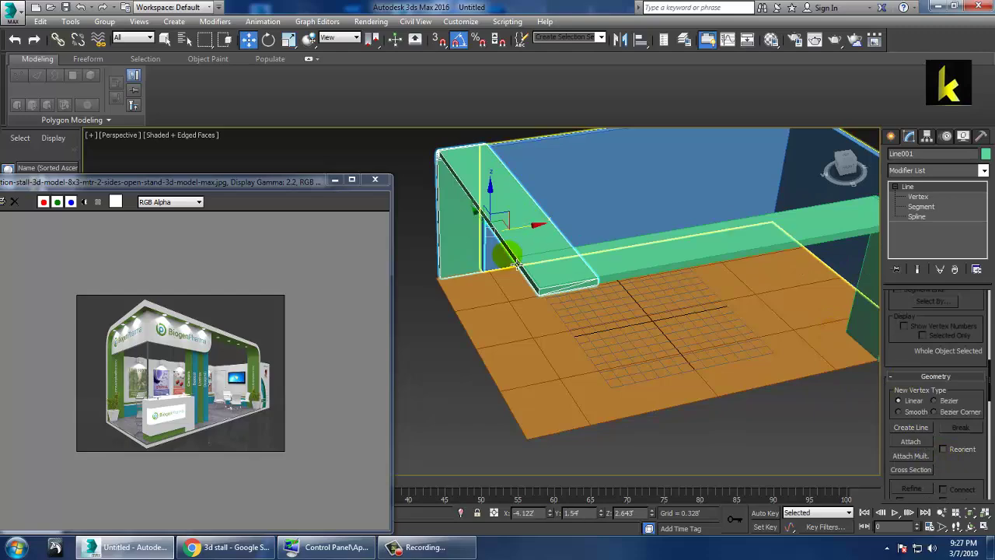
pyautogui.keyDown('alt'); pyautogui.moveTo(604, 224); pyautogui.dragTo(624, 258, button='middle'); pyautogui.keyUp('alt')
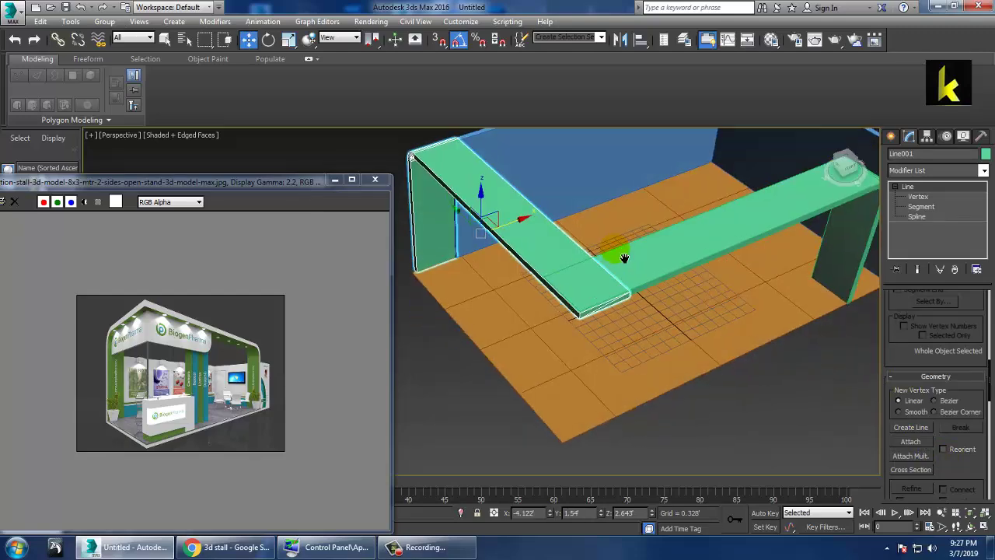
pyautogui.rightClick(548, 245)
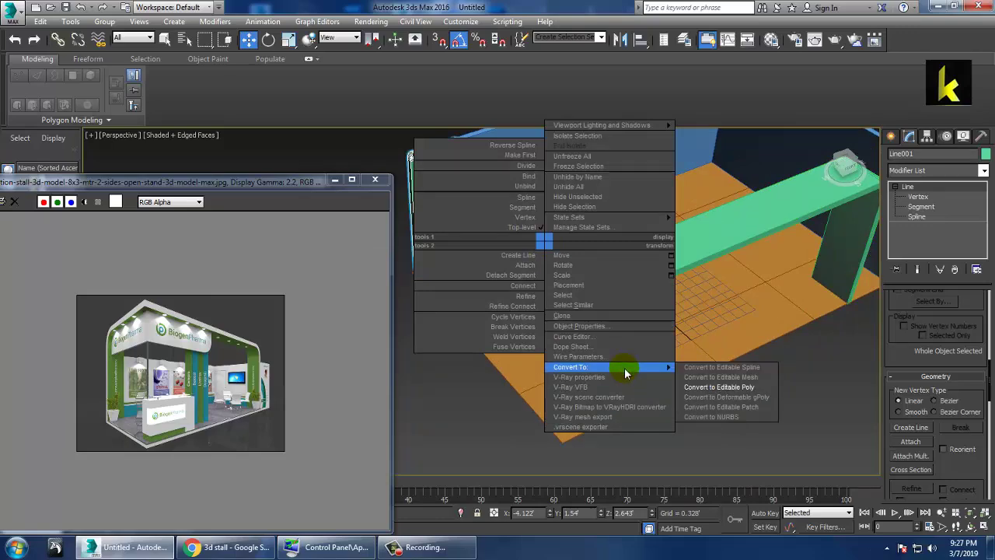
pyautogui.click(707, 451)
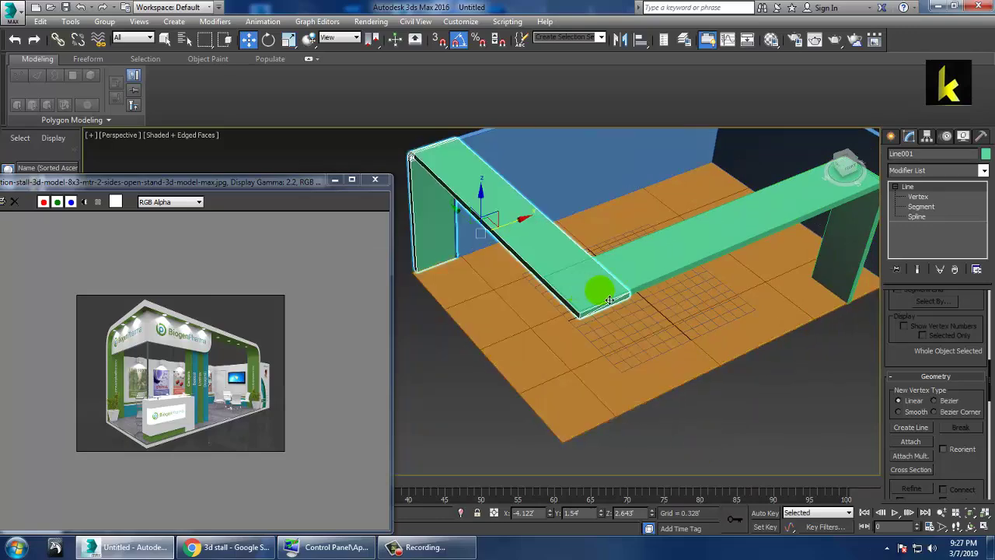
# Pull the left beam's end vertex back toward the corner
pyautogui.moveTo(650, 218)
pyautogui.keyDown('alt'); pyautogui.mouseDown(button='middle')
pyautogui.moveTo(622, 220)
pyautogui.moveTo(578, 189)
pyautogui.moveTo(514, 256)
pyautogui.moveTo(583, 218)
pyautogui.moveTo(582, 186)
pyautogui.mouseUp(button='middle'); pyautogui.keyUp('alt')
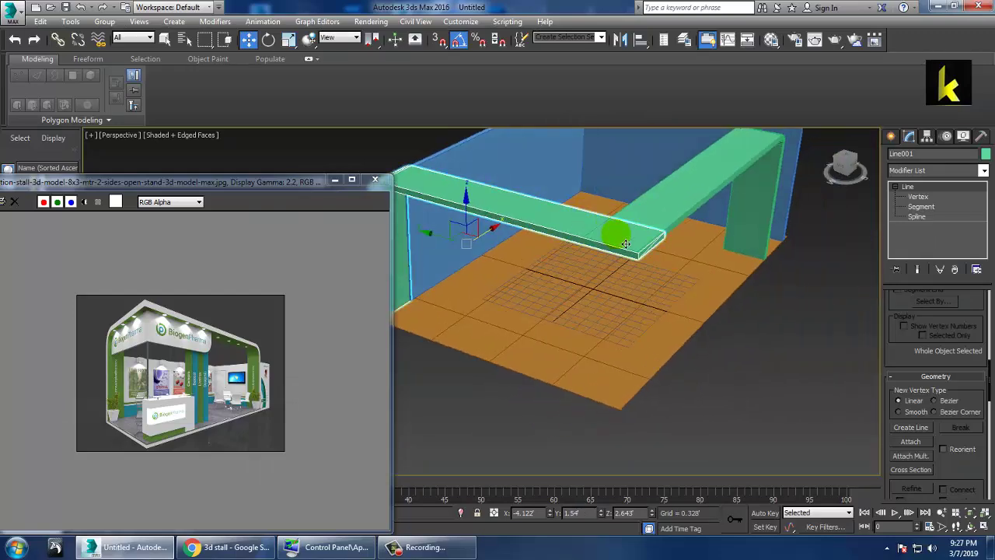
pyautogui.press('1')
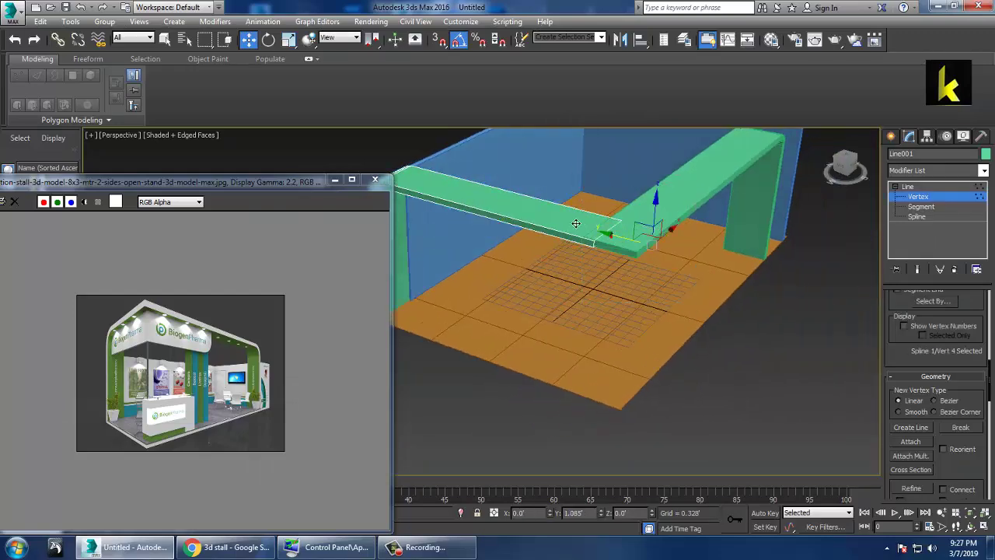
pyautogui.moveTo(575, 223); pyautogui.dragTo(556, 217)
pyautogui.click(674, 214)
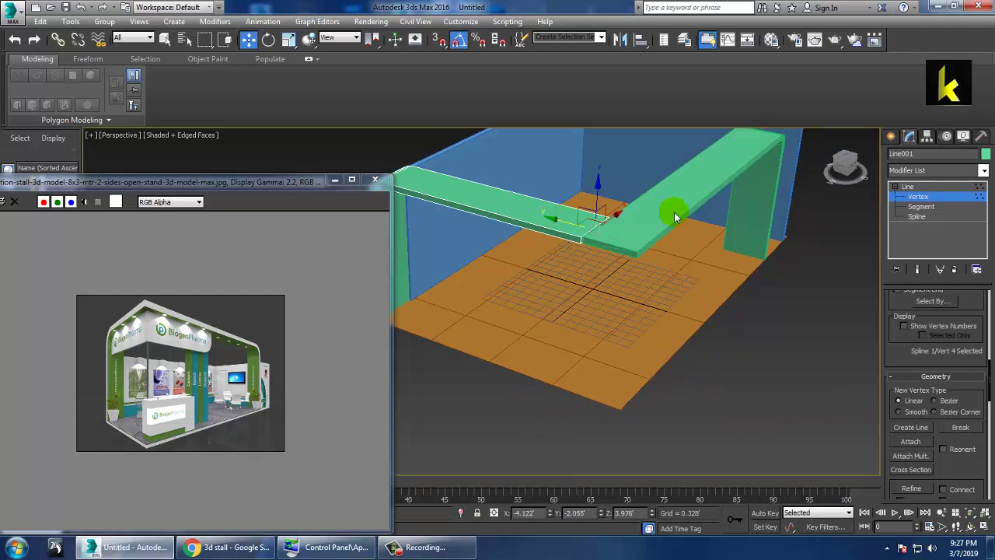
# Slide the front top beam Line002 right along X to meet the corner
pyautogui.keyDown('alt'); pyautogui.moveTo(635, 247); pyautogui.dragTo(633, 237, button='middle'); pyautogui.keyUp('alt')
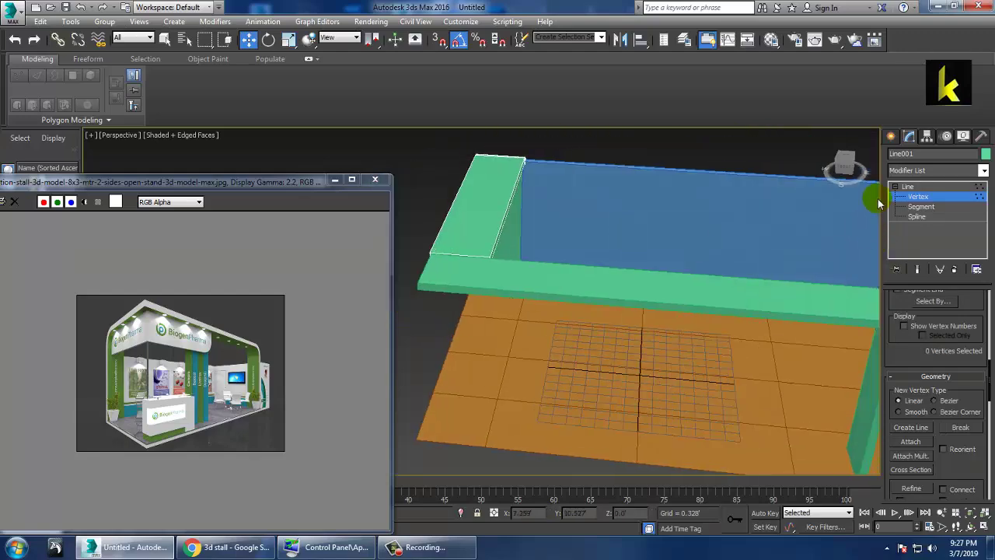
pyautogui.click(911, 187)
pyautogui.keyDown('alt'); pyautogui.moveTo(587, 297); pyautogui.dragTo(577, 285, button='middle'); pyautogui.keyUp('alt')
pyautogui.click(414, 299)
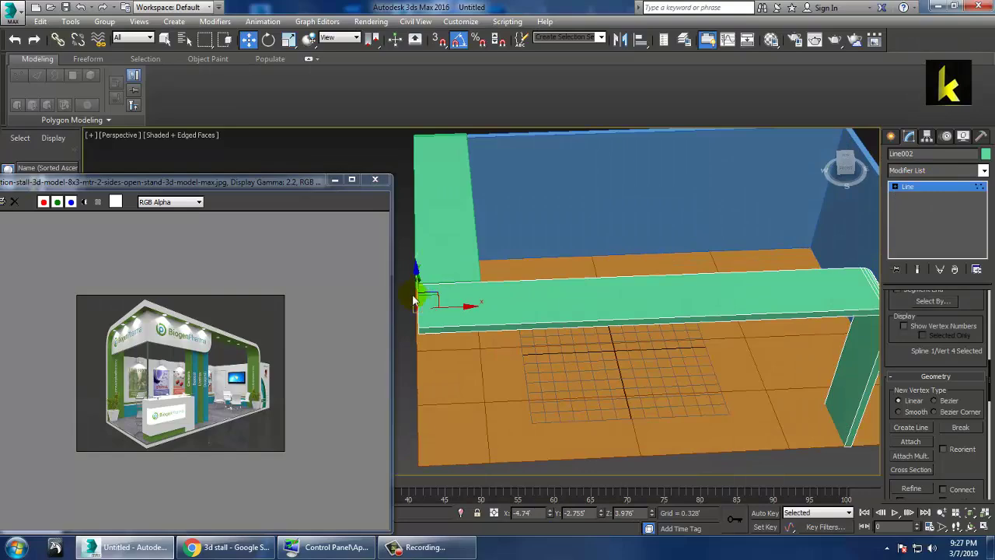
pyautogui.moveTo(472, 317); pyautogui.dragTo(534, 321)
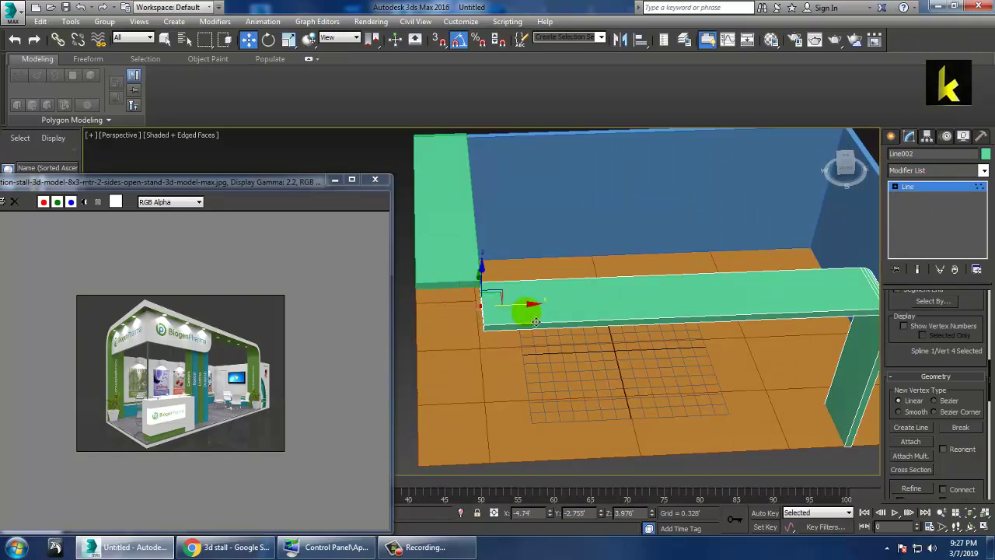
pyautogui.moveTo(535, 321)
pyautogui.keyDown('alt'); pyautogui.mouseDown(button='middle')
pyautogui.moveTo(536, 299)
pyautogui.moveTo(577, 266)
pyautogui.mouseUp(button='middle'); pyautogui.keyUp('alt')
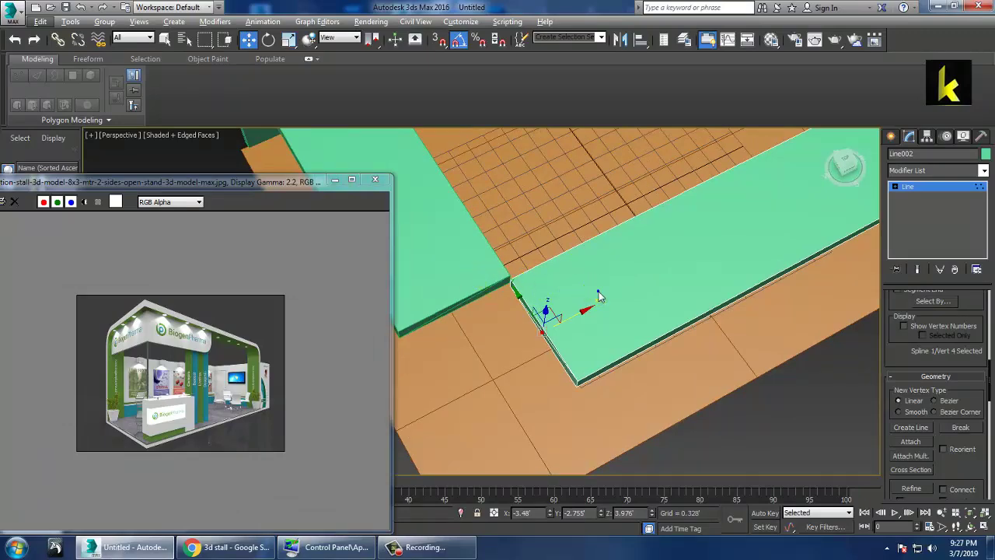
# Convert the front beam Line002 to an Editable Poly and attach the left beam
pyautogui.rightClick(597, 293)
pyautogui.moveTo(622, 414)
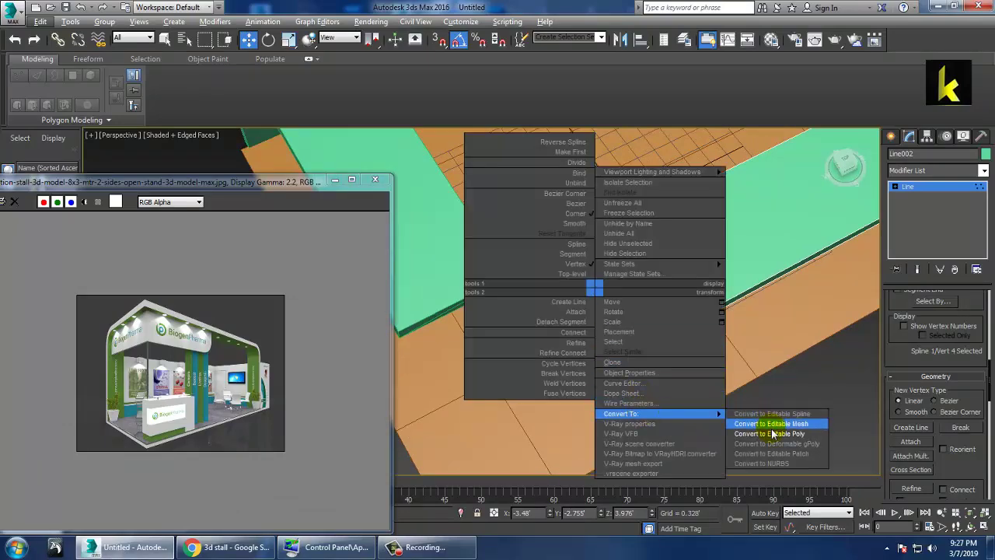
pyautogui.click(771, 433)
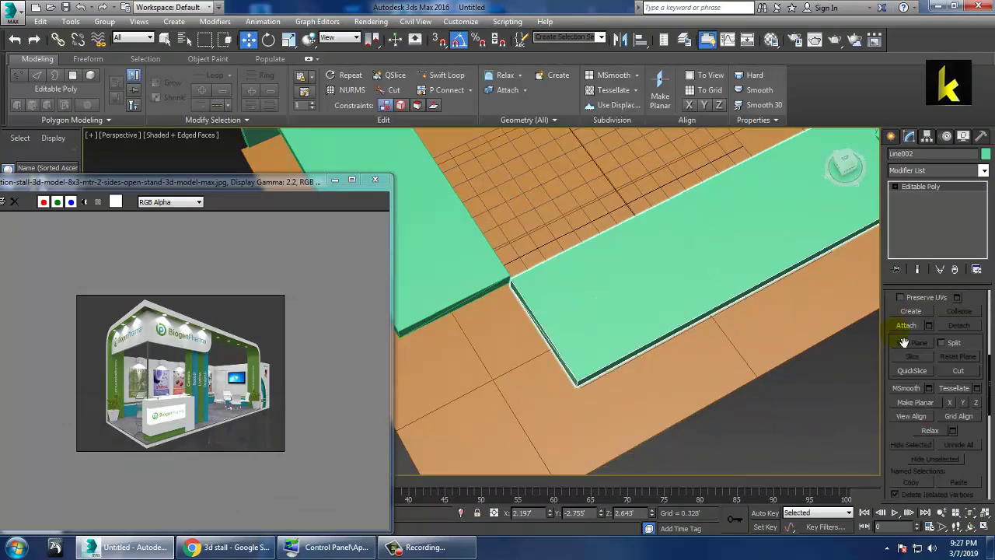
pyautogui.click(444, 233)
pyautogui.moveTo(451, 233)
pyautogui.mouseDown(button='middle')
pyautogui.moveTo(584, 210)
pyautogui.moveTo(610, 435)
pyautogui.moveTo(572, 322)
pyautogui.moveTo(593, 273)
pyautogui.moveTo(611, 344)
pyautogui.moveTo(644, 311)
pyautogui.moveTo(630, 300)
pyautogui.mouseUp(button='middle')
# In Polygon mode, select the left beam's end face and view the corner from above
pyautogui.press('4')
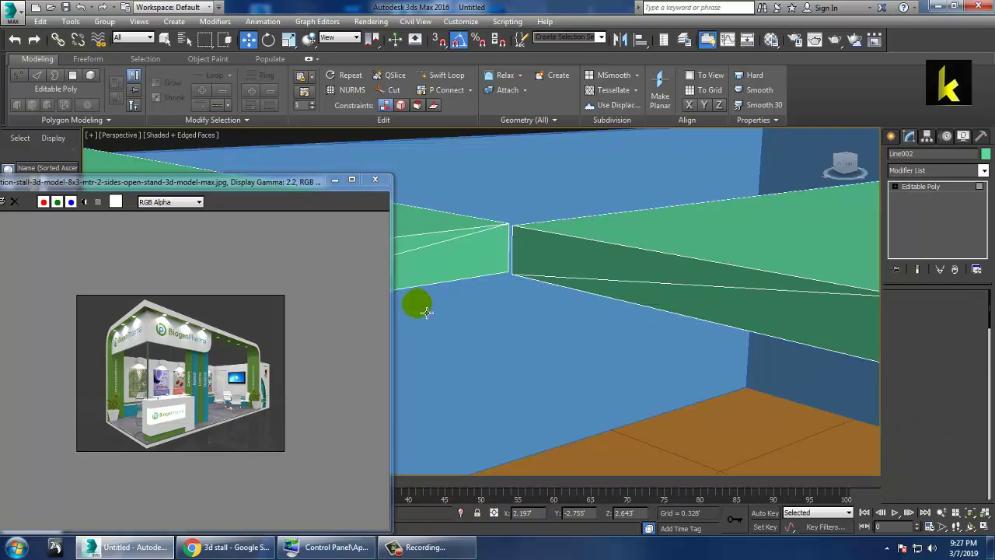
pyautogui.click(463, 275)
pyautogui.moveTo(569, 313)
pyautogui.keyDown('alt'); pyautogui.mouseDown(button='middle')
pyautogui.moveTo(635, 315)
pyautogui.moveTo(593, 284)
pyautogui.moveTo(638, 266)
pyautogui.moveTo(544, 268)
pyautogui.mouseUp(button='middle'); pyautogui.keyUp('alt')
pyautogui.scroll(3, 614, 311)
pyautogui.moveTo(486, 261)
pyautogui.mouseDown()
pyautogui.moveTo(505, 276)
pyautogui.moveTo(517, 267)
pyautogui.moveTo(556, 282)
pyautogui.mouseUp()
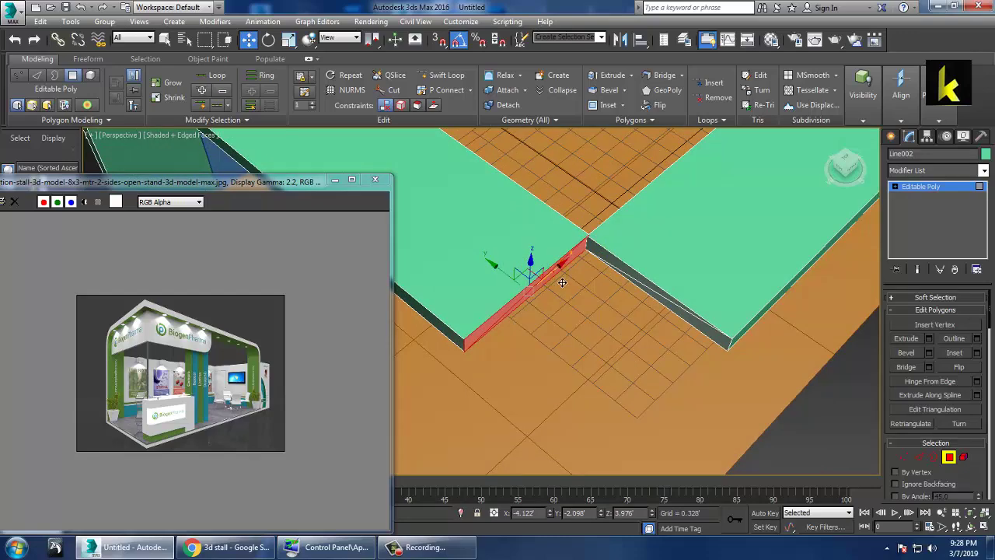
# Bridge the two beam end faces at the corner
pyautogui.keyDown('alt'); pyautogui.moveTo(626, 288); pyautogui.dragTo(644, 272, button='middle'); pyautogui.keyUp('alt')
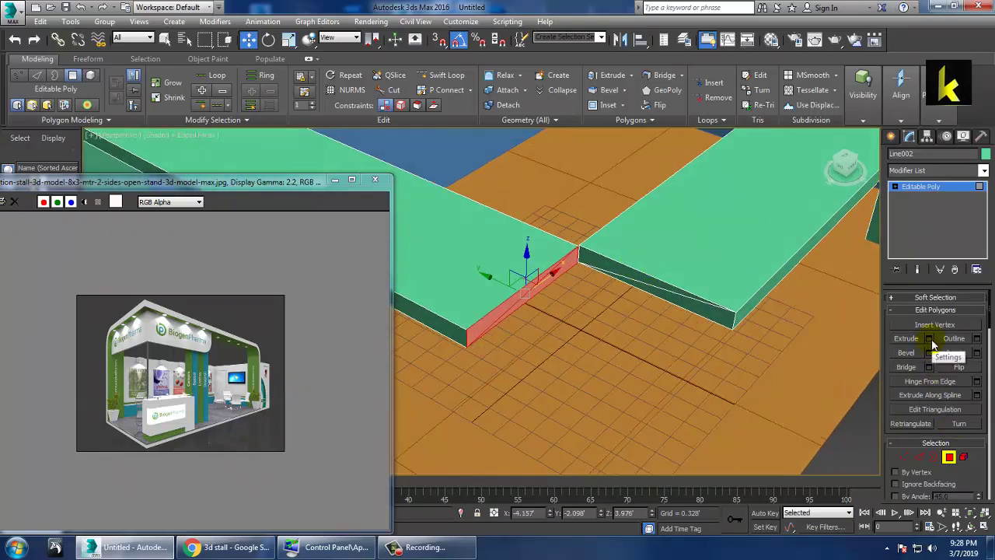
pyautogui.keyDown('ctrl'); pyautogui.click(662, 292); pyautogui.keyUp('ctrl')
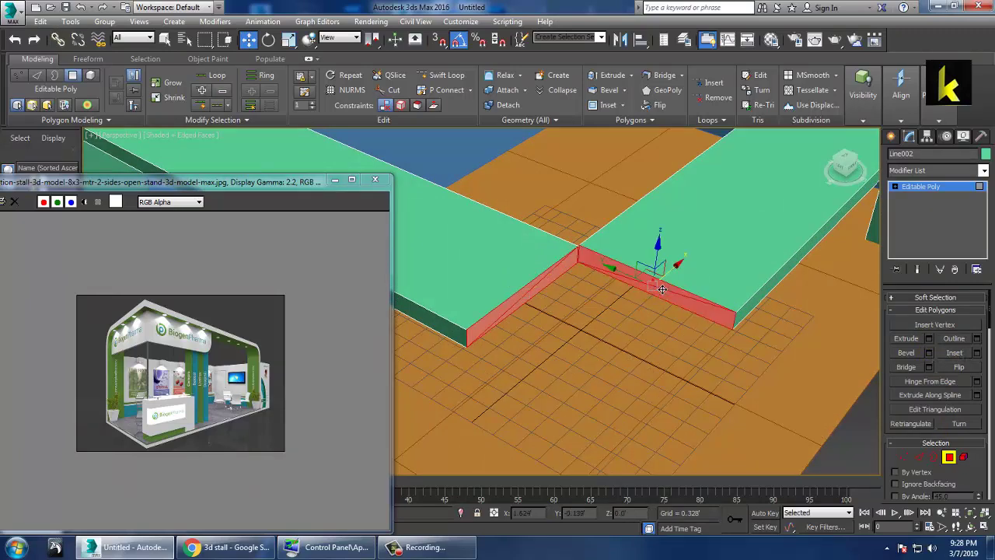
pyautogui.click(929, 367)
pyautogui.moveTo(488, 310); pyautogui.dragTo(489, 326)
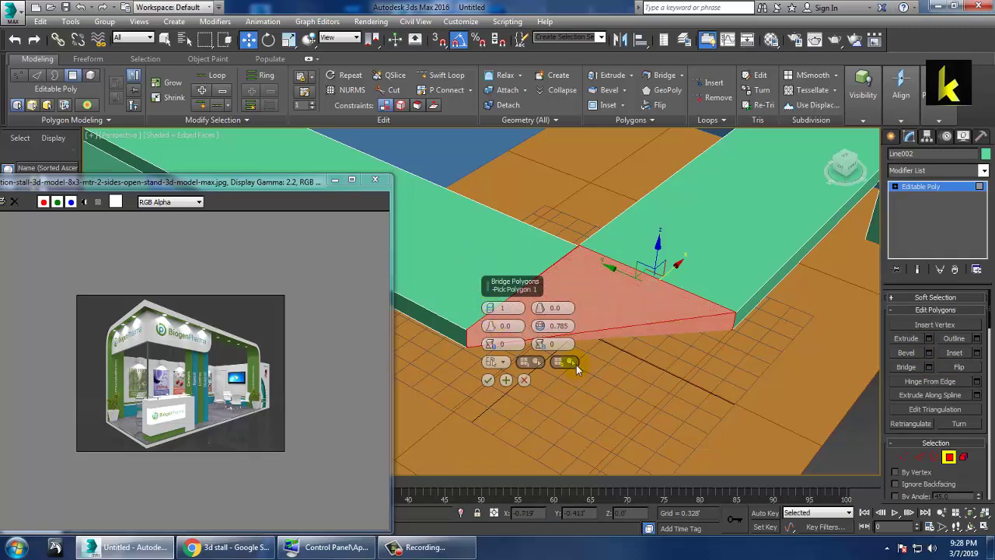
pyautogui.moveTo(658, 313)
pyautogui.keyDown('alt'); pyautogui.mouseDown(button='middle')
pyautogui.moveTo(670, 203)
pyautogui.moveTo(629, 359)
pyautogui.mouseUp(button='middle'); pyautogui.keyUp('alt')
pyautogui.click(487, 379)
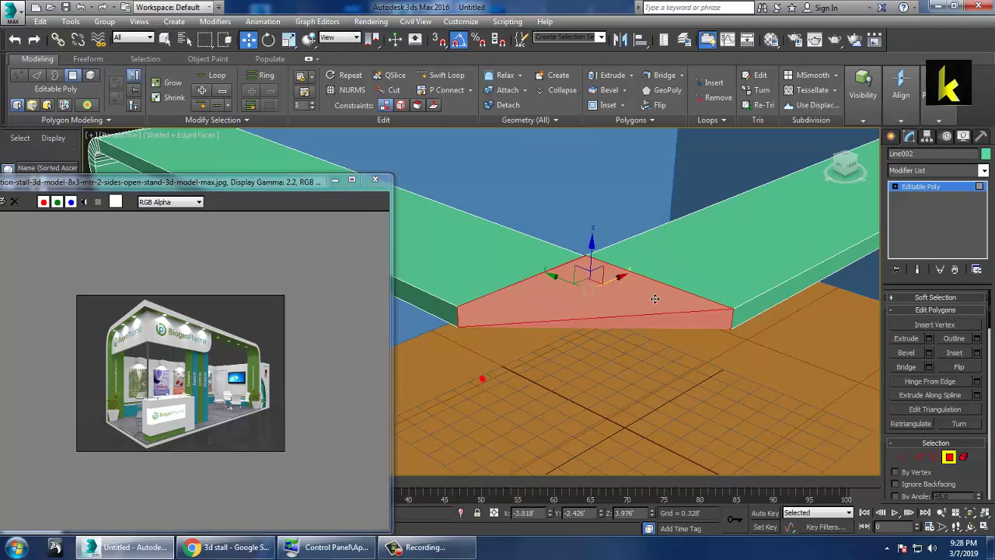
# Extrude the left beam's end face about 1.322 to reach the front beam
pyautogui.moveTo(655, 299)
pyautogui.keyDown('alt'); pyautogui.mouseDown(button='middle')
pyautogui.moveTo(644, 289)
pyautogui.moveTo(615, 302)
pyautogui.mouseUp(button='middle'); pyautogui.keyUp('alt')
pyautogui.click(532, 305)
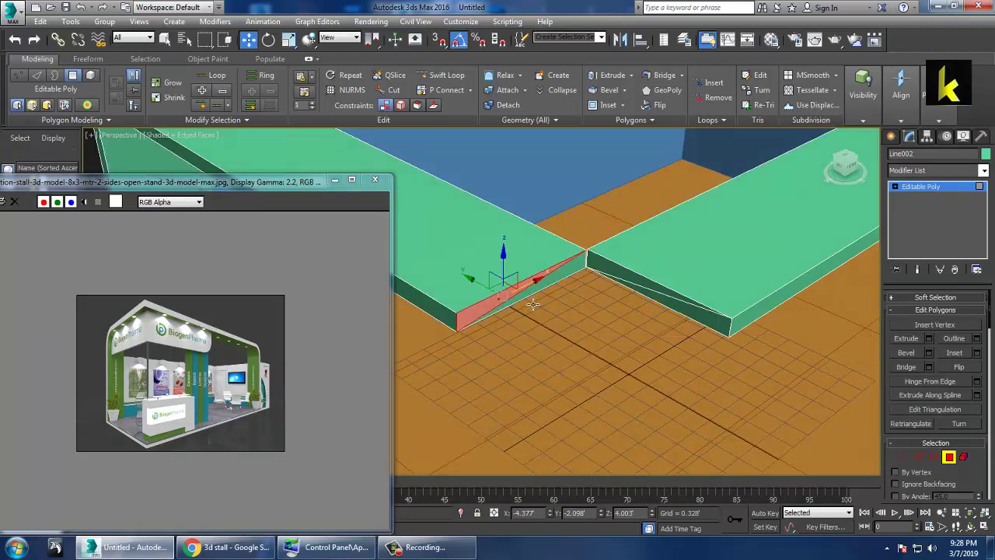
pyautogui.click(931, 339)
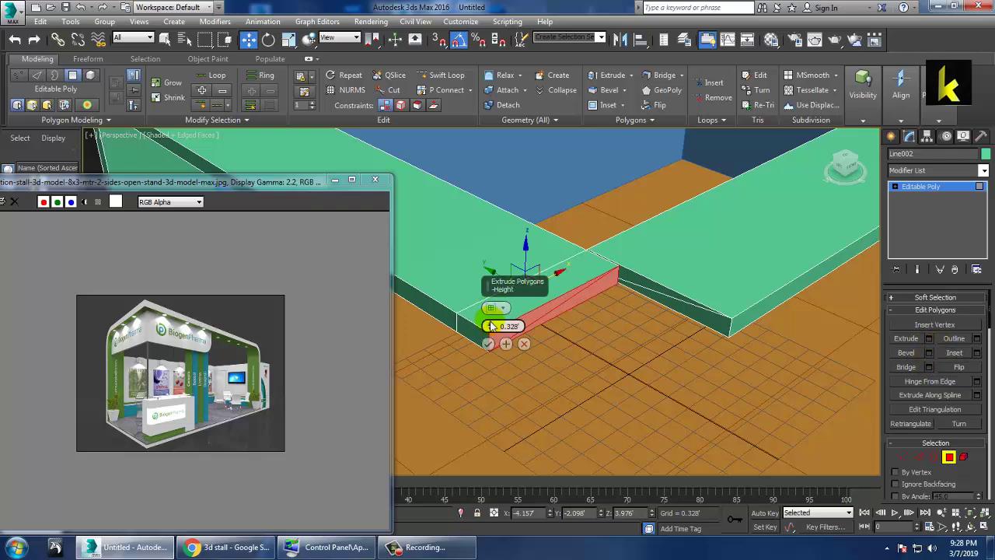
pyautogui.moveTo(490, 326)
pyautogui.mouseDown()
pyautogui.moveTo(451, 178)
pyautogui.moveTo(456, 191)
pyautogui.mouseUp()
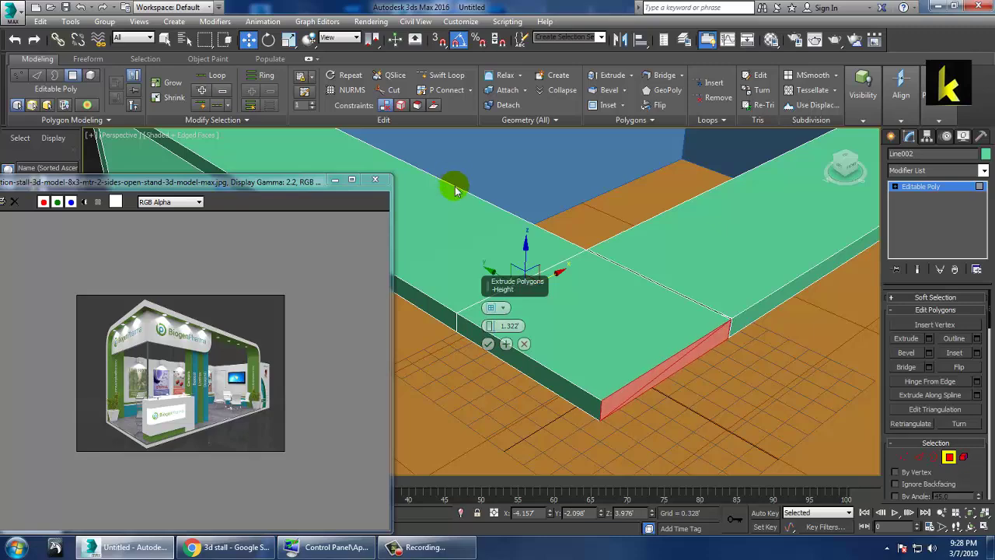
pyautogui.click(487, 345)
# Start Extrude Along Spline on the selected face and zoom out over the frame
pyautogui.moveTo(710, 336)
pyautogui.keyDown('alt'); pyautogui.mouseDown(button='middle')
pyautogui.moveTo(604, 272)
pyautogui.moveTo(661, 281)
pyautogui.moveTo(682, 271)
pyautogui.moveTo(642, 249)
pyautogui.moveTo(650, 247)
pyautogui.moveTo(587, 287)
pyautogui.moveTo(611, 282)
pyautogui.mouseUp(button='middle'); pyautogui.keyUp('alt')
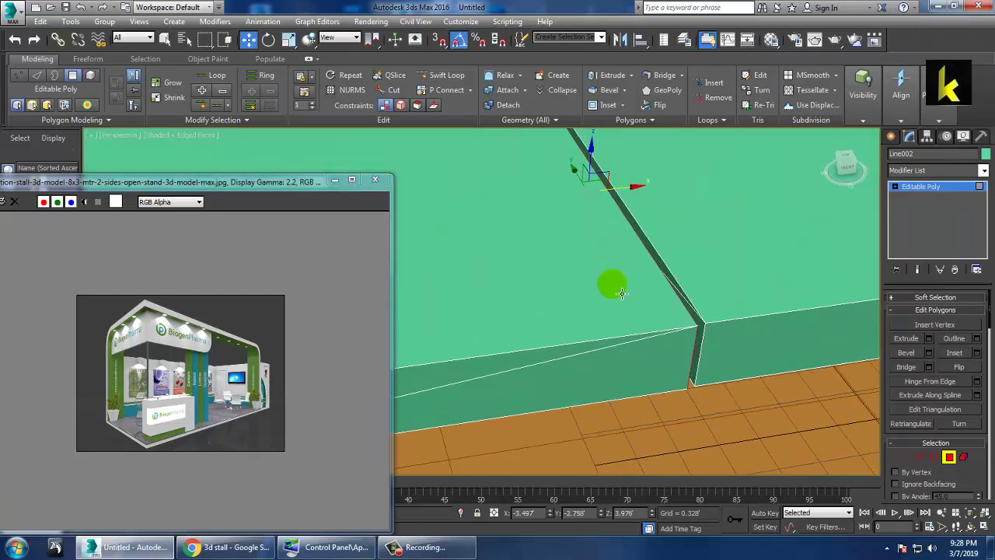
pyautogui.click(682, 294)
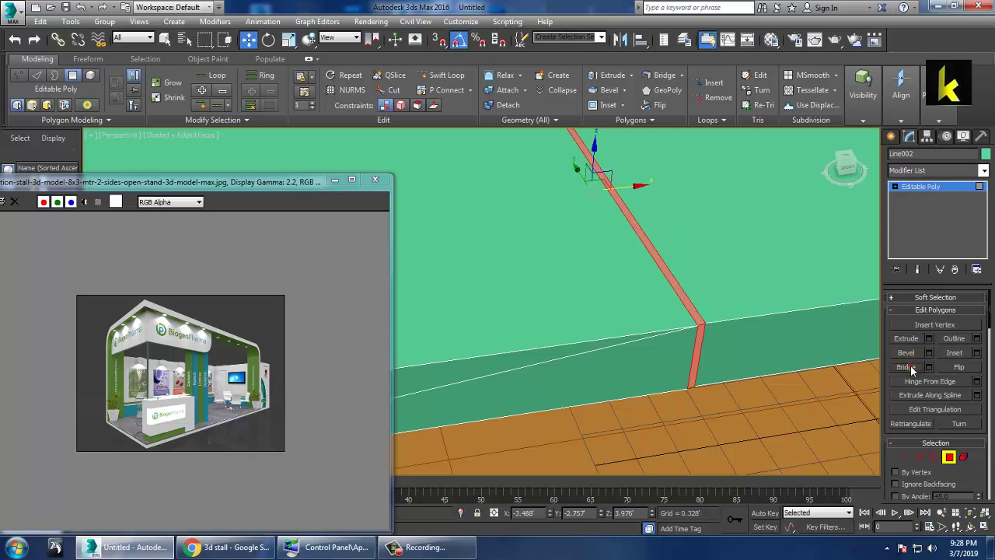
pyautogui.scroll(-5, 666, 288)
pyautogui.moveTo(666, 289)
pyautogui.keyDown('alt'); pyautogui.mouseDown(button='middle')
pyautogui.moveTo(701, 293)
pyautogui.moveTo(709, 306)
pyautogui.moveTo(692, 269)
pyautogui.mouseUp(button='middle'); pyautogui.keyUp('alt')
pyautogui.scroll(-3, 692, 280)
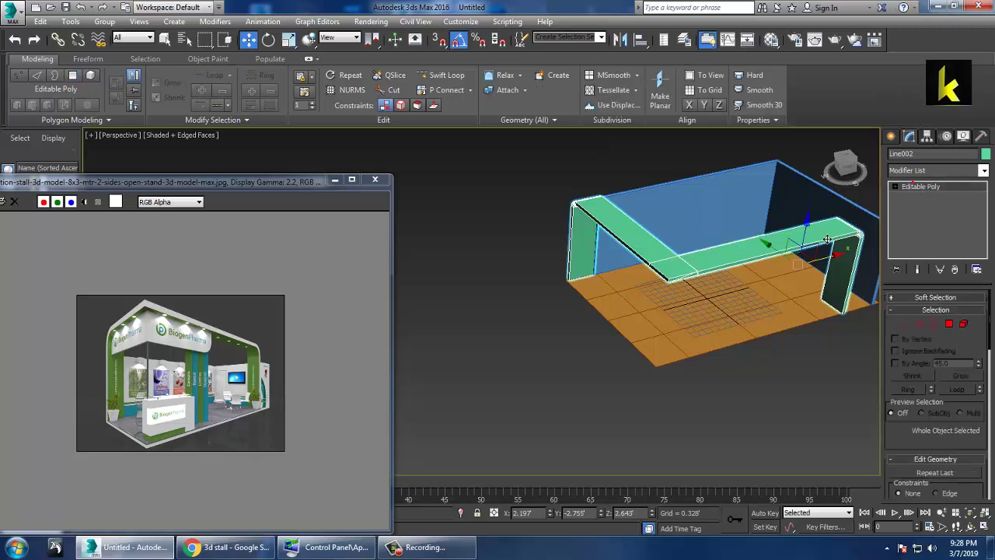
# Select the grey wall object Wall001 and view its end from above
pyautogui.moveTo(544, 203)
pyautogui.keyDown('alt'); pyautogui.mouseDown(button='middle')
pyautogui.moveTo(588, 206)
pyautogui.moveTo(637, 333)
pyautogui.mouseUp(button='middle'); pyautogui.keyUp('alt')
pyautogui.click(588, 206)
pyautogui.click(637, 332)
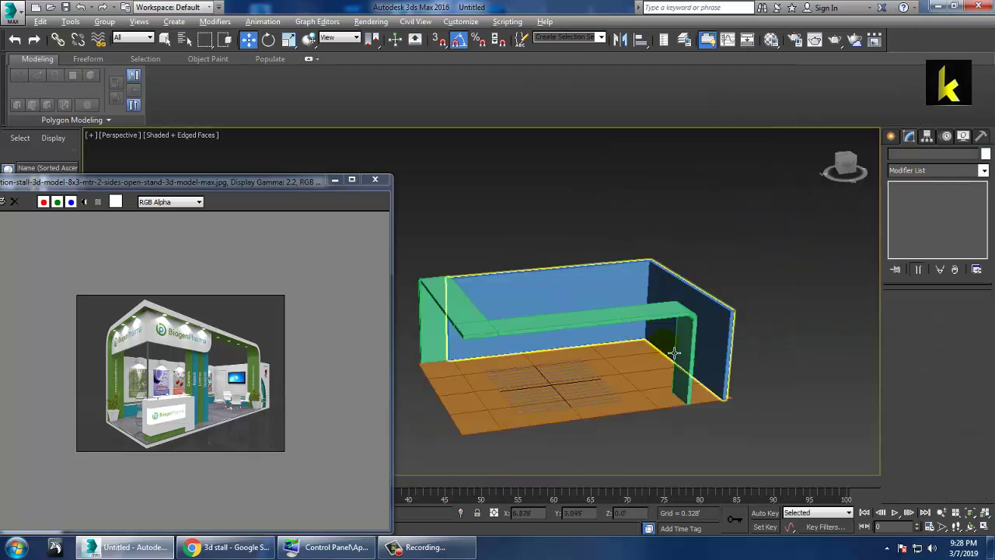
pyautogui.scroll(2, 634, 322)
pyautogui.scroll(2, 630, 307)
pyautogui.scroll(2, 626, 293)
pyautogui.moveTo(625, 289)
pyautogui.keyDown('alt'); pyautogui.mouseDown(button='middle')
pyautogui.moveTo(676, 344)
pyautogui.moveTo(604, 322)
pyautogui.moveTo(517, 252)
pyautogui.moveTo(561, 214)
pyautogui.mouseUp(button='middle'); pyautogui.keyUp('alt')
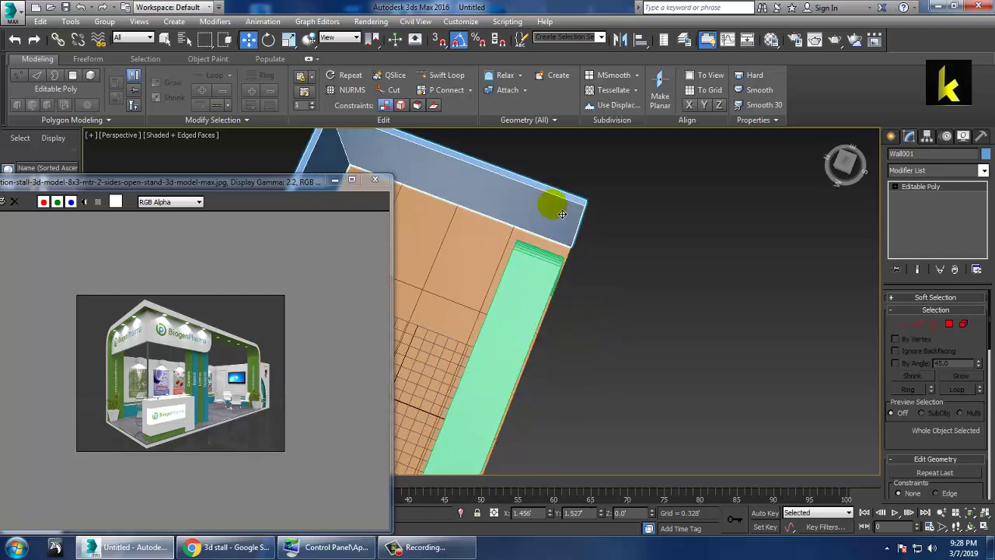
pyautogui.click(447, 75)
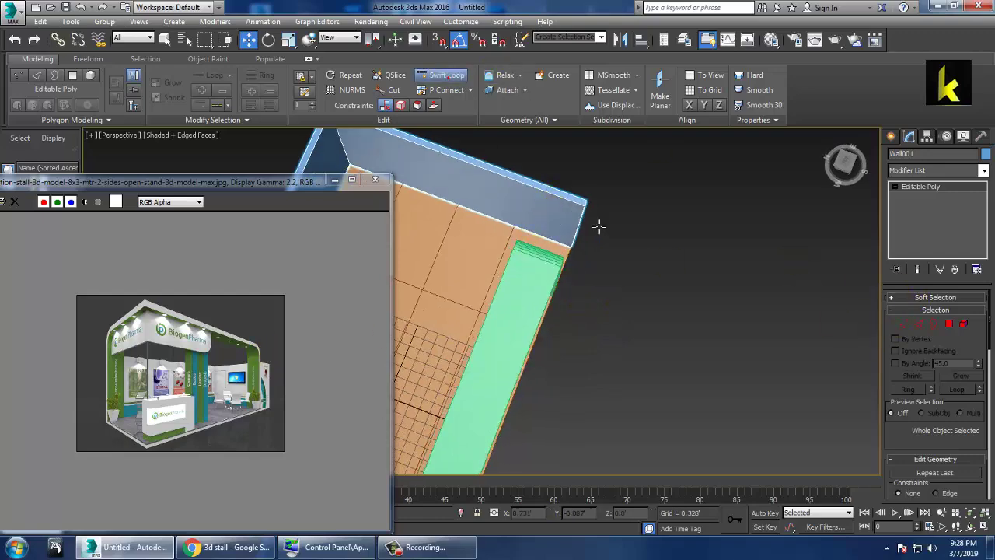
pyautogui.press('w')
pyautogui.keyDown('alt'); pyautogui.moveTo(661, 259); pyautogui.dragTo(611, 231, button='middle'); pyautogui.keyUp('alt')
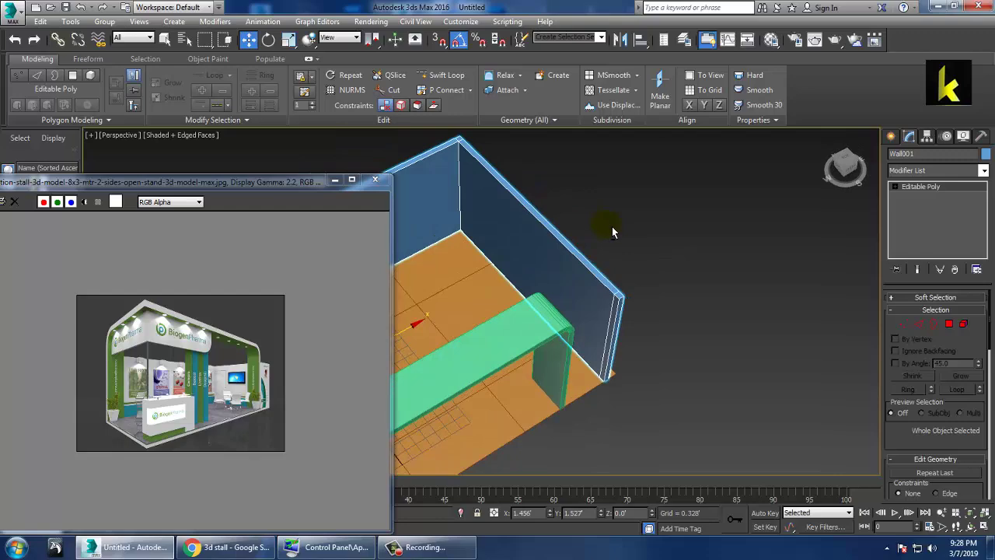
# Extrude the wall's thin end face outward 1.568' and confirm
pyautogui.click(956, 324)
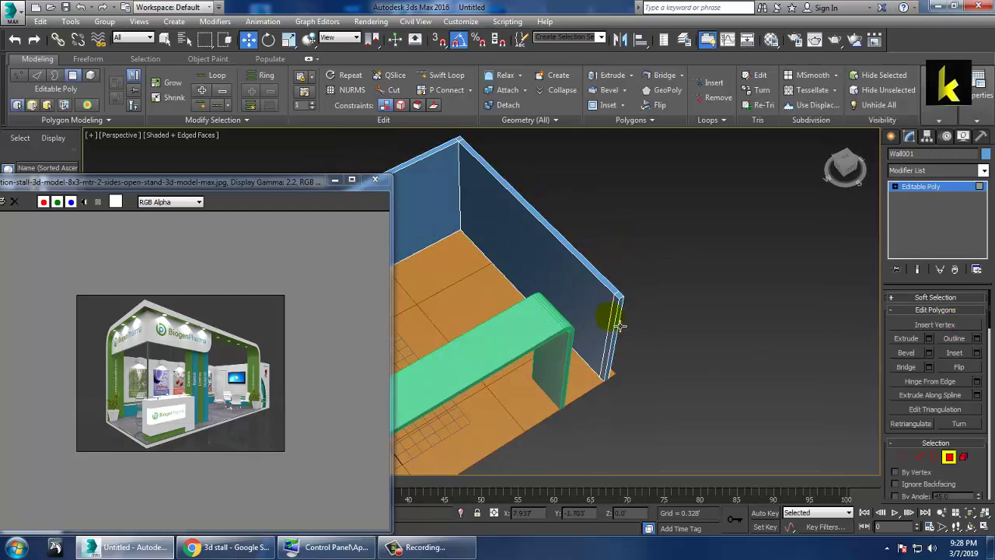
pyautogui.click(618, 325)
pyautogui.click(929, 338)
pyautogui.keyDown('alt'); pyautogui.moveTo(699, 234); pyautogui.dragTo(684, 222, button='middle'); pyautogui.keyUp('alt')
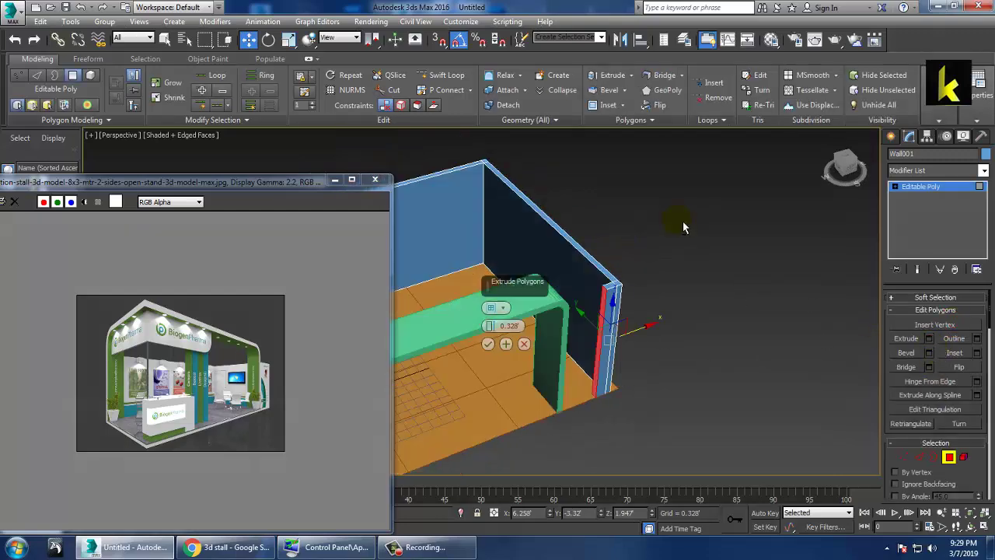
pyautogui.moveTo(489, 326); pyautogui.dragTo(438, 173)
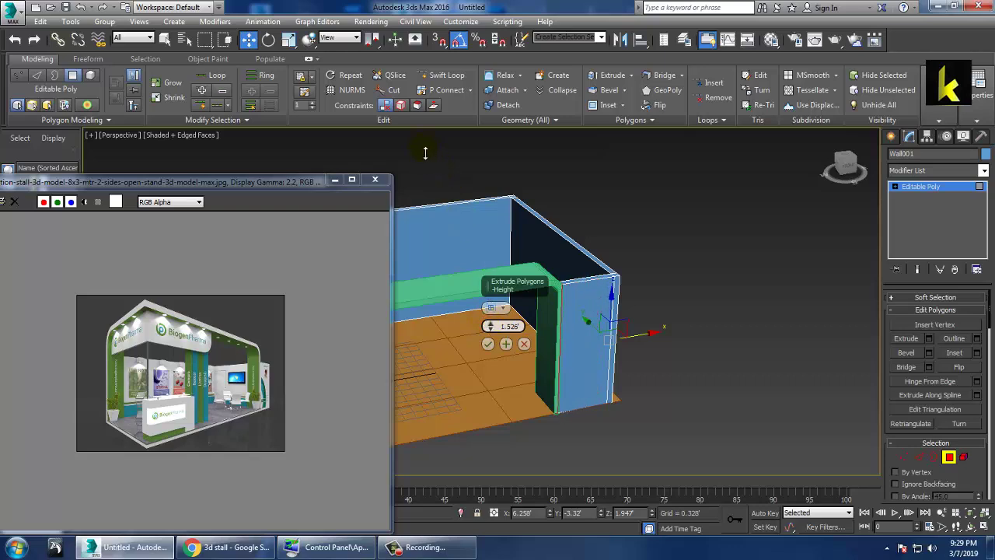
pyautogui.moveTo(599, 293)
pyautogui.keyDown('alt'); pyautogui.mouseDown(button='middle')
pyautogui.moveTo(625, 277)
pyautogui.moveTo(614, 282)
pyautogui.moveTo(751, 296)
pyautogui.moveTo(666, 278)
pyautogui.moveTo(675, 269)
pyautogui.mouseUp(button='middle'); pyautogui.keyUp('alt')
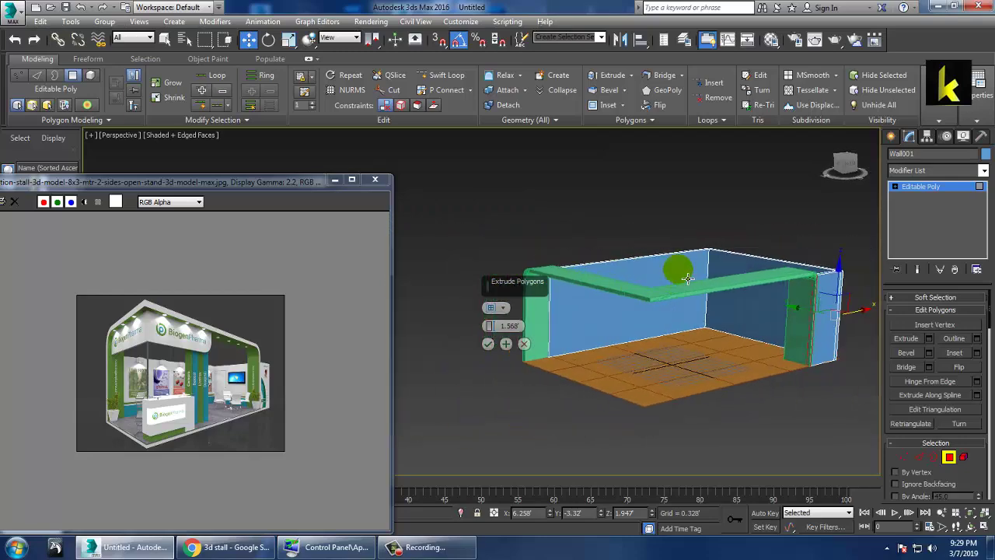
pyautogui.click(930, 190)
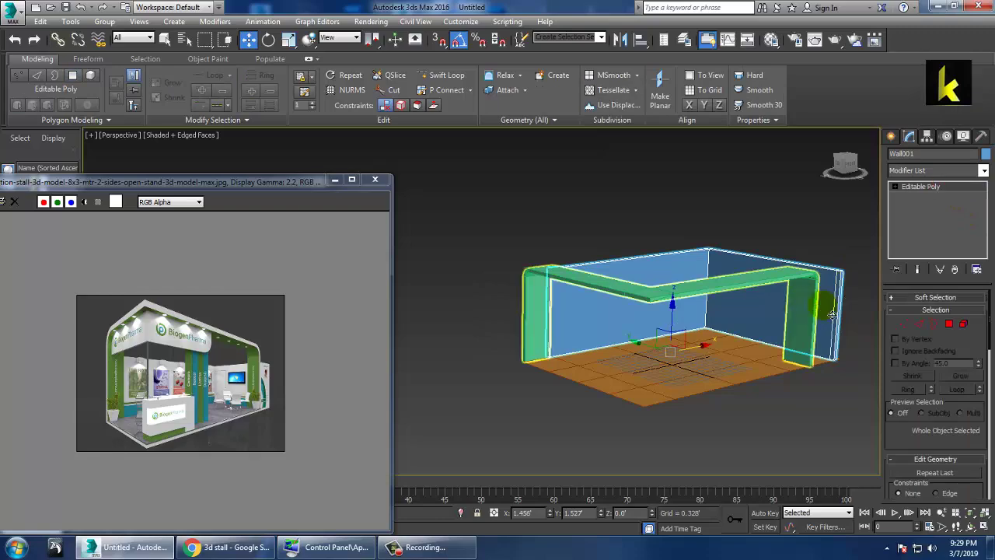
# Select all of Line002's vertices and raise the top beam above the walls
pyautogui.click(620, 296)
pyautogui.keyDown('alt'); pyautogui.moveTo(620, 296); pyautogui.dragTo(512, 242, button='middle'); pyautogui.keyUp('alt')
pyautogui.press('1')
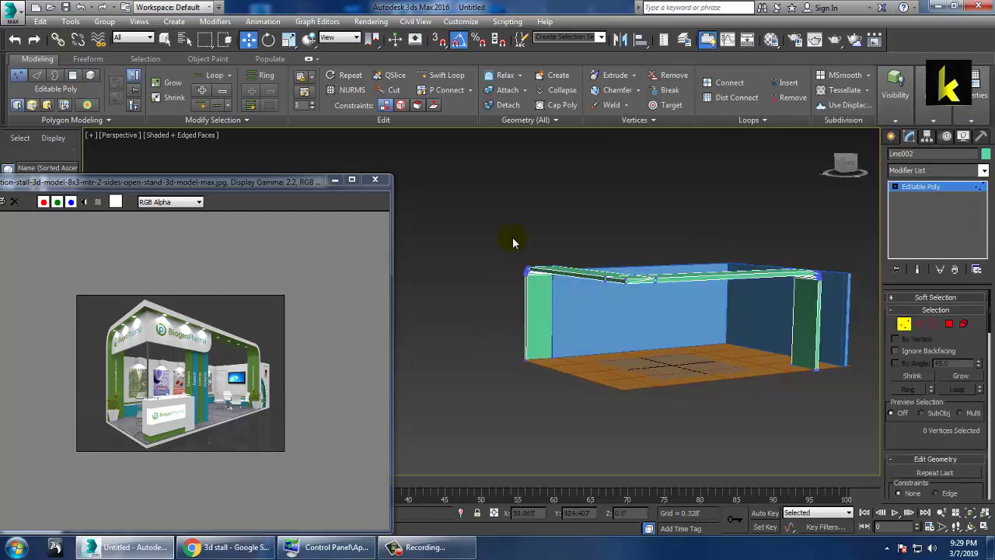
pyautogui.moveTo(482, 218); pyautogui.dragTo(856, 318)
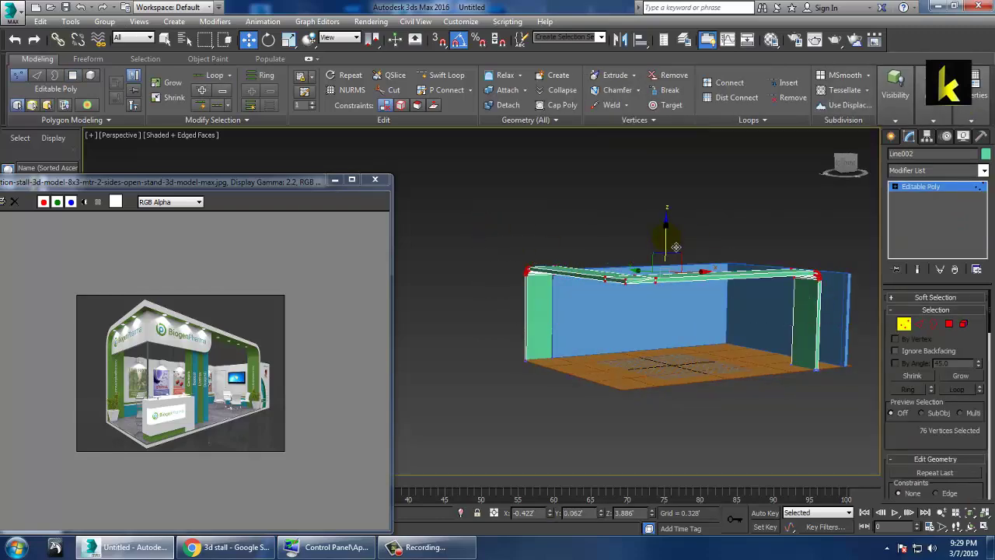
pyautogui.moveTo(676, 248); pyautogui.dragTo(677, 218)
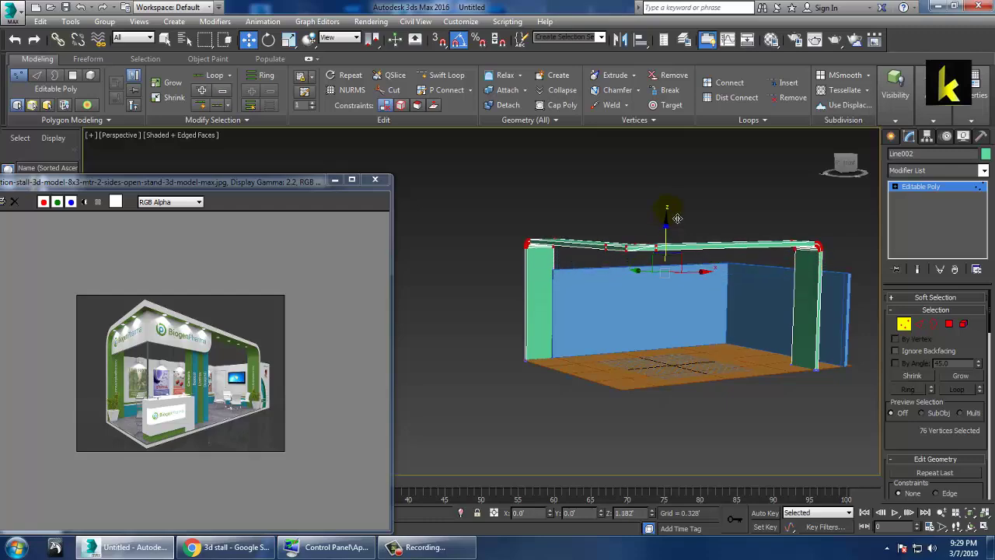
pyautogui.keyDown('alt'); pyautogui.moveTo(677, 219); pyautogui.dragTo(805, 287, button='middle'); pyautogui.keyUp('alt')
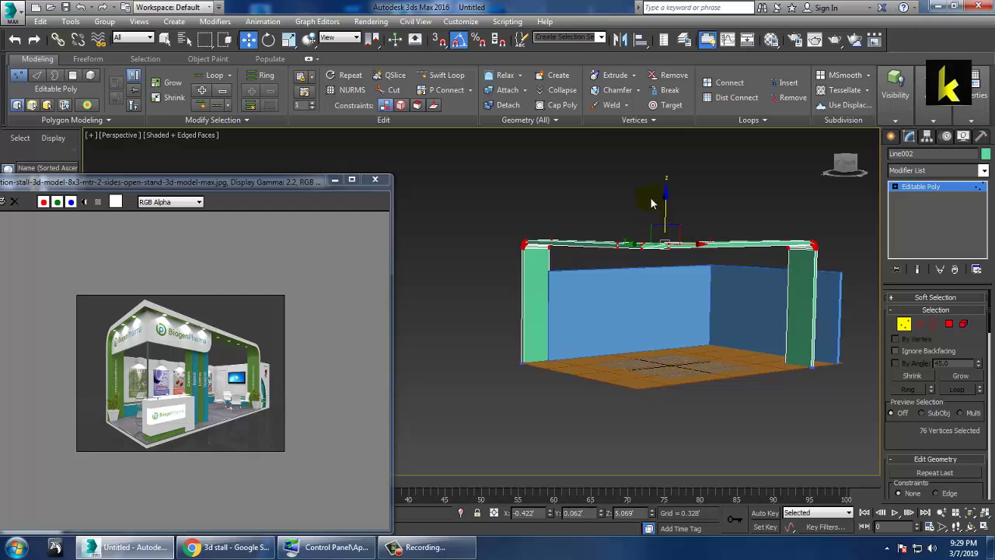
pyautogui.moveTo(675, 206); pyautogui.dragTo(675, 199)
pyautogui.moveTo(675, 199)
pyautogui.keyDown('alt'); pyautogui.mouseDown(button='middle')
pyautogui.moveTo(710, 289)
pyautogui.moveTo(646, 226)
pyautogui.mouseUp(button='middle'); pyautogui.keyUp('alt')
# Nudge the left pillar-top vertices slightly and clear the vertex selection
pyautogui.moveTo(653, 511); pyautogui.dragTo(652, 505)
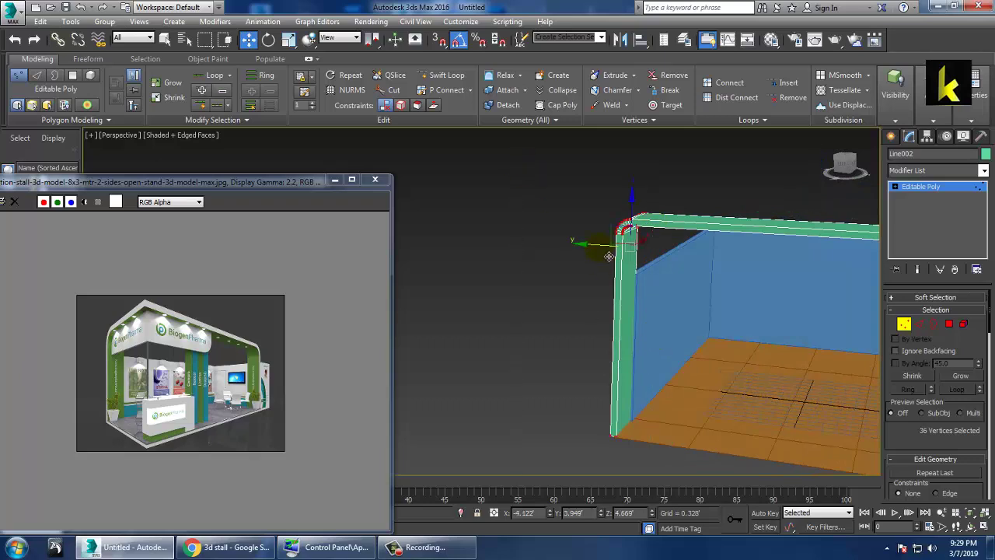
pyautogui.moveTo(609, 256); pyautogui.dragTo(608, 254)
pyautogui.scroll(-5, 614, 256)
pyautogui.keyDown('alt'); pyautogui.moveTo(703, 319); pyautogui.dragTo(669, 315, button='middle'); pyautogui.keyUp('alt')
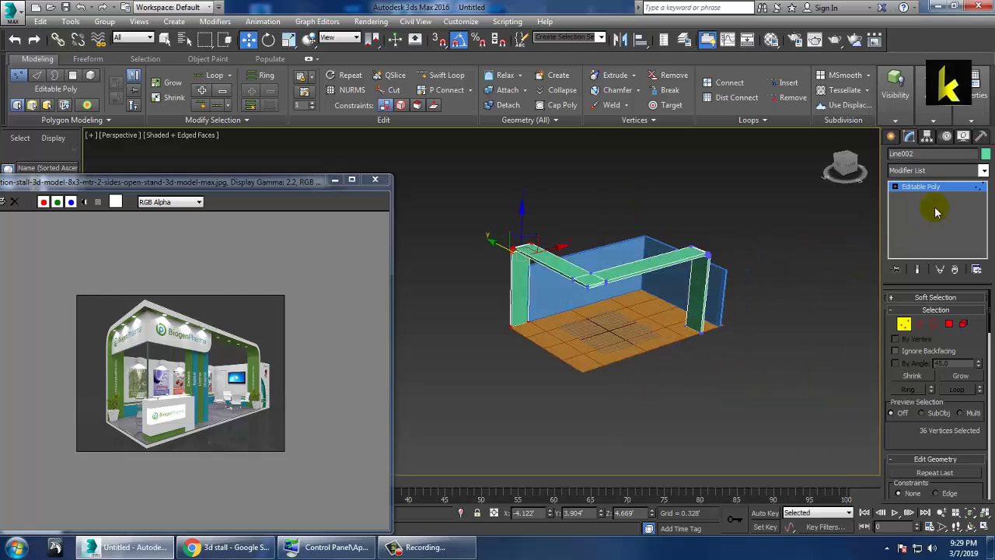
pyautogui.click(719, 293)
# Extrude Wall001's end face a further 1.589', then bring up Save File As
pyautogui.click(921, 187)
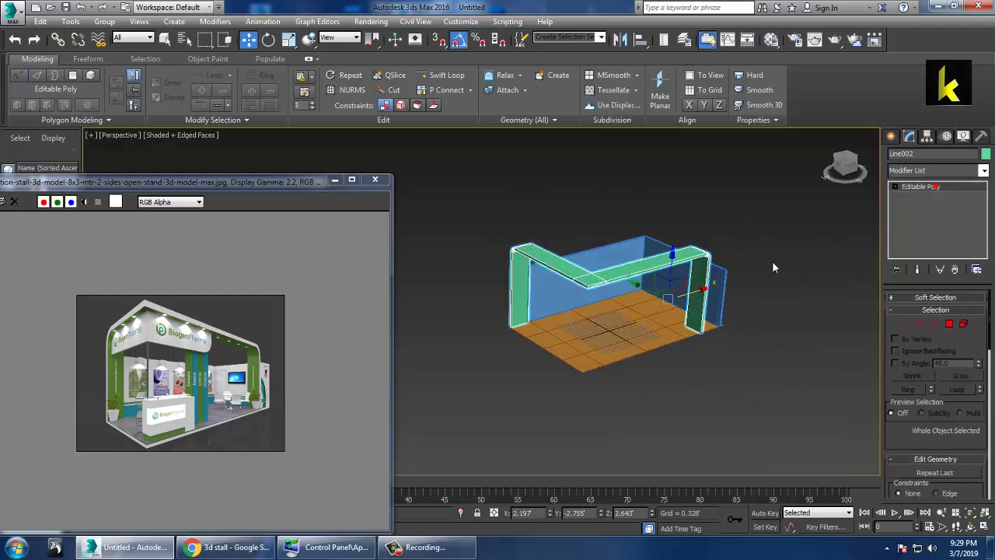
pyautogui.click(731, 287)
pyautogui.keyDown('alt'); pyautogui.moveTo(772, 260); pyautogui.dragTo(733, 284, button='middle'); pyautogui.keyUp('alt')
pyautogui.scroll(4, 726, 306)
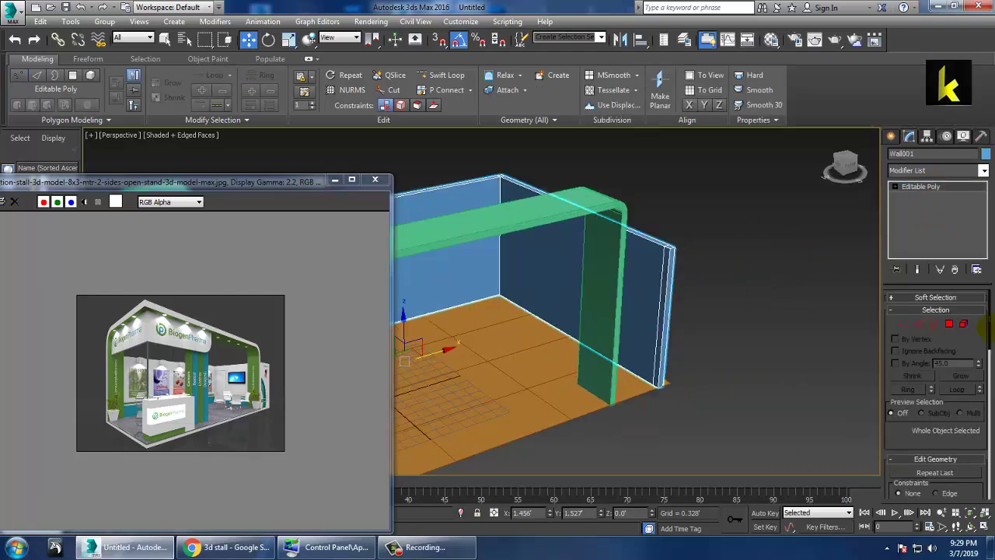
pyautogui.click(947, 324)
pyautogui.click(929, 338)
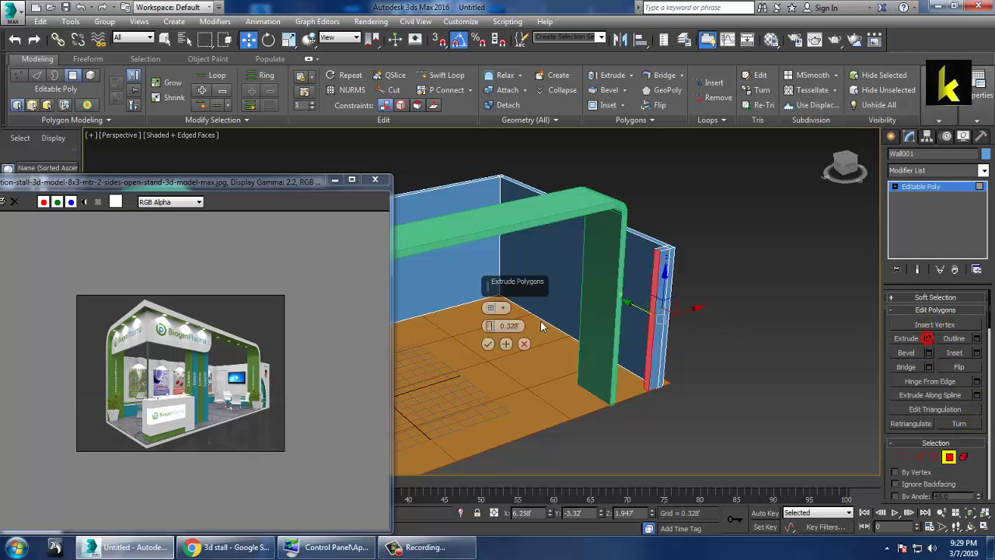
pyautogui.moveTo(489, 325); pyautogui.dragTo(471, 191)
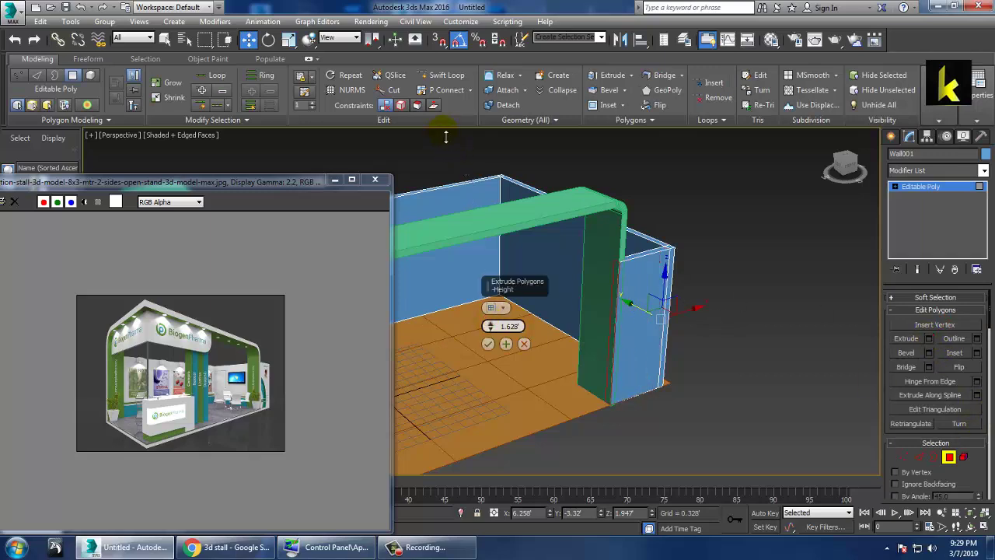
pyautogui.moveTo(456, 142); pyautogui.dragTo(468, 196)
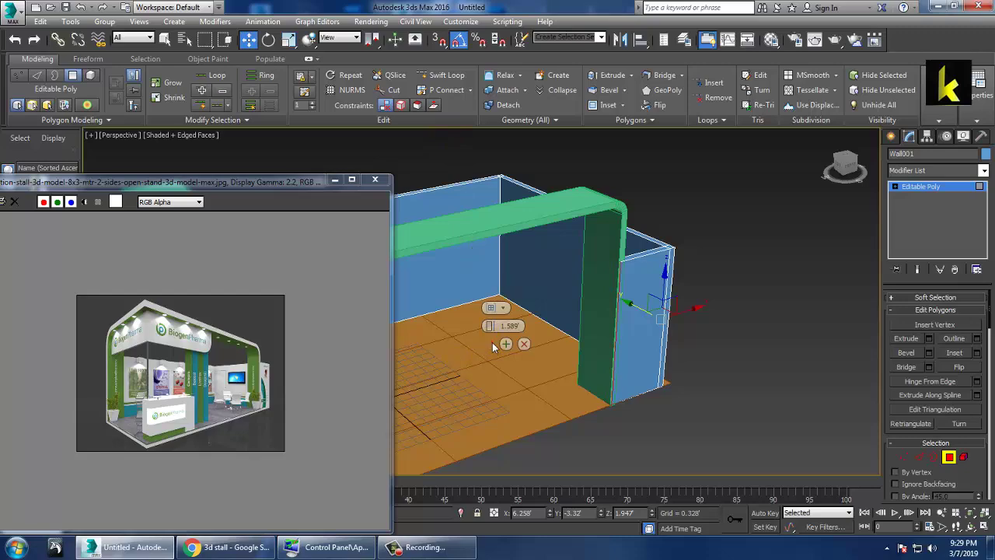
pyautogui.click(487, 344)
pyautogui.moveTo(785, 364)
pyautogui.keyDown('alt'); pyautogui.mouseDown(button='middle')
pyautogui.moveTo(743, 346)
pyautogui.moveTo(760, 349)
pyautogui.mouseUp(button='middle'); pyautogui.keyUp('alt')
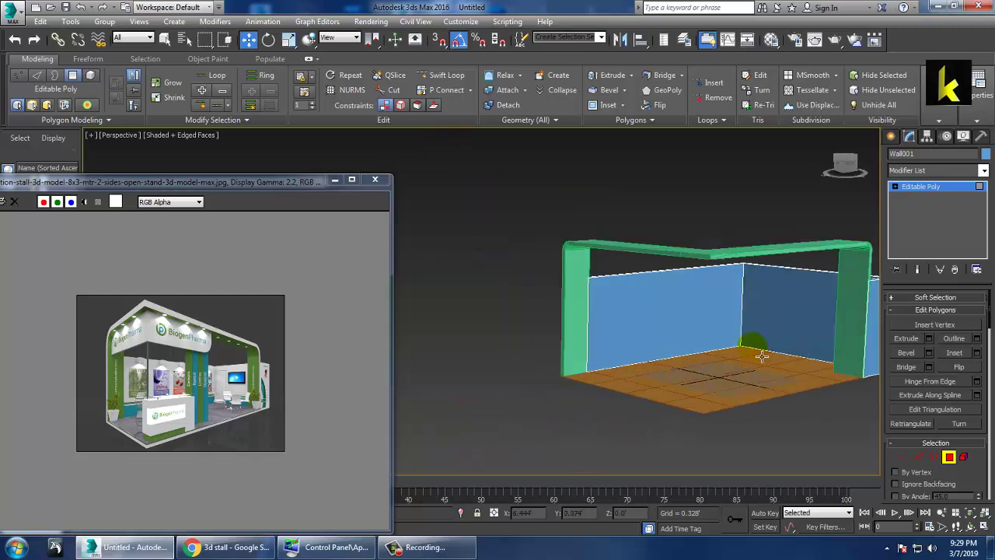
pyautogui.hotkey('ctrl', 's')
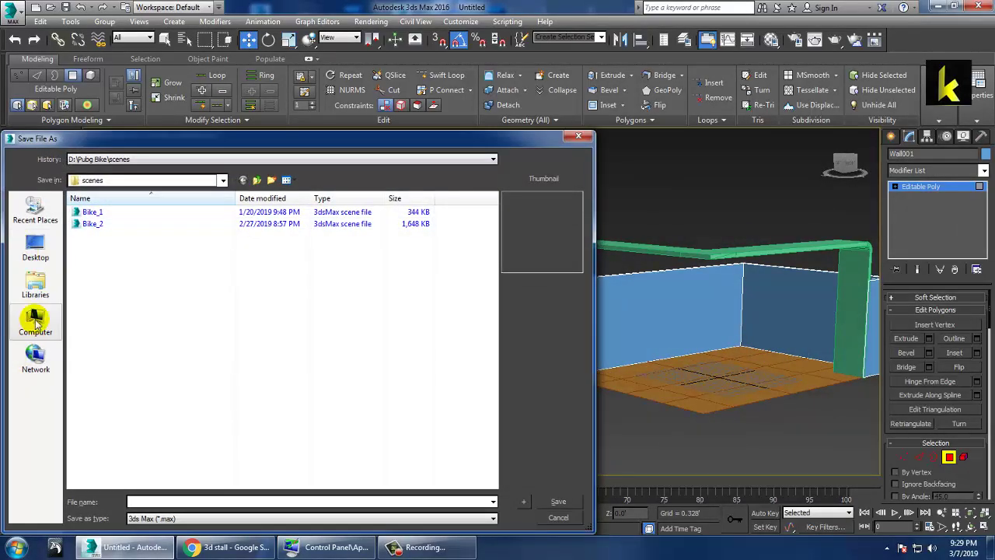
# Create an 'exhibition' folder on drive D: and save the scene there as stall_11.max
pyautogui.click(35, 318)
pyautogui.doubleClick(249, 231)
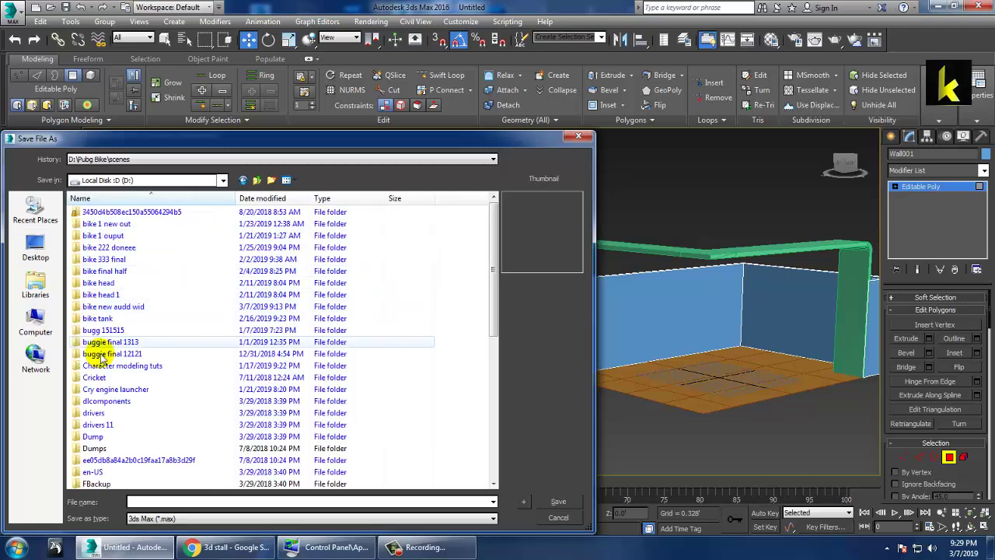
pyautogui.rightClick(417, 222)
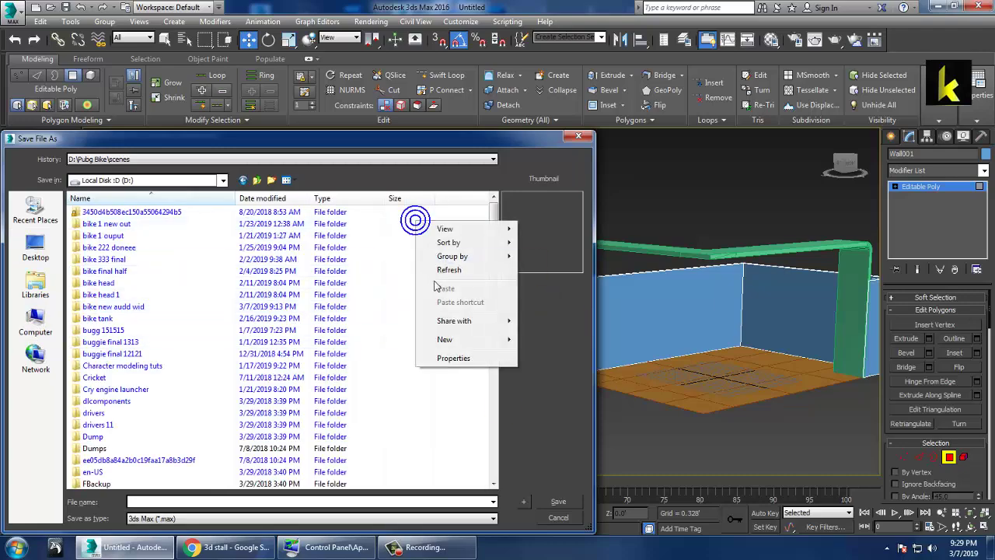
pyautogui.moveTo(445, 338)
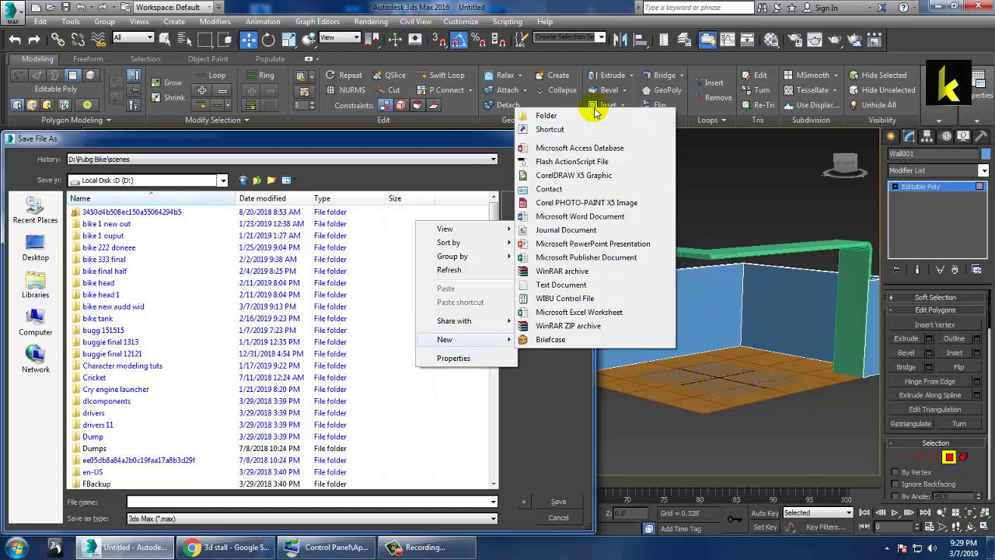
pyautogui.click(593, 115)
pyautogui.write('exhibition')
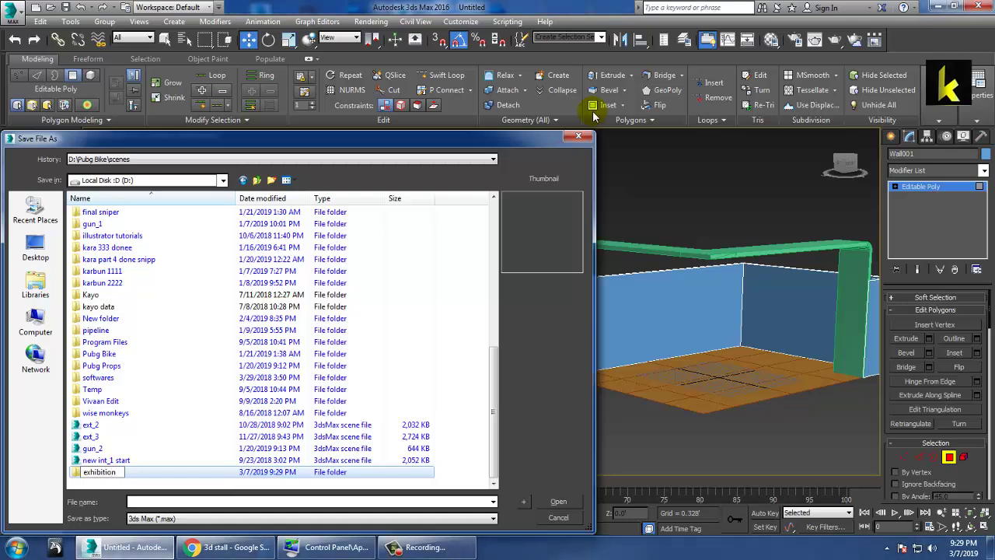
pyautogui.press('Return')
pyautogui.press('Return')
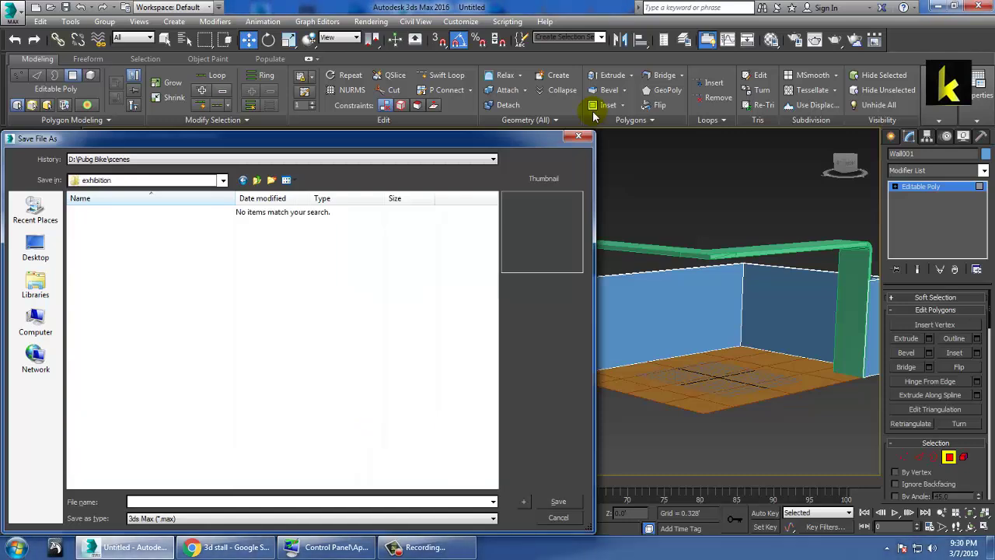
pyautogui.click(167, 502)
pyautogui.write('stall_11')
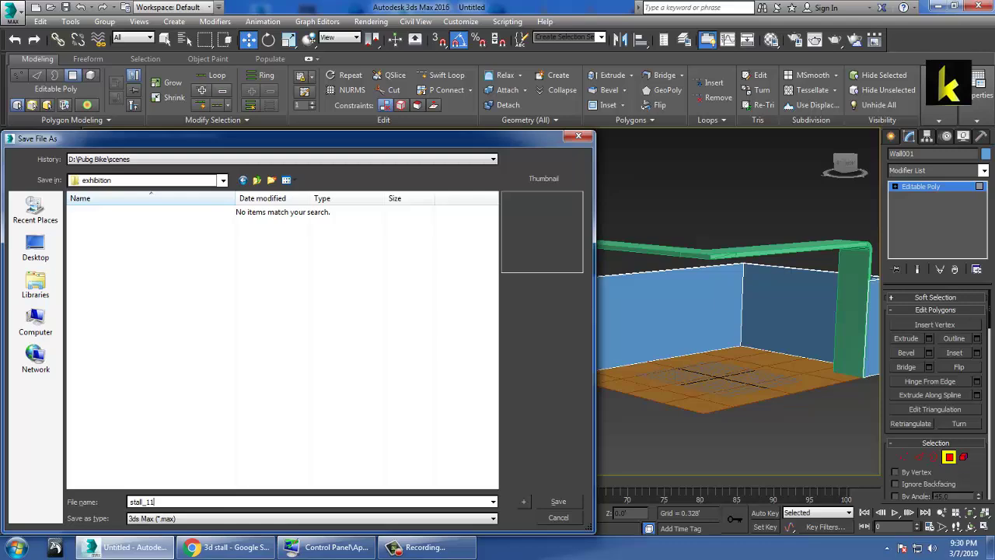
pyautogui.press('Return')
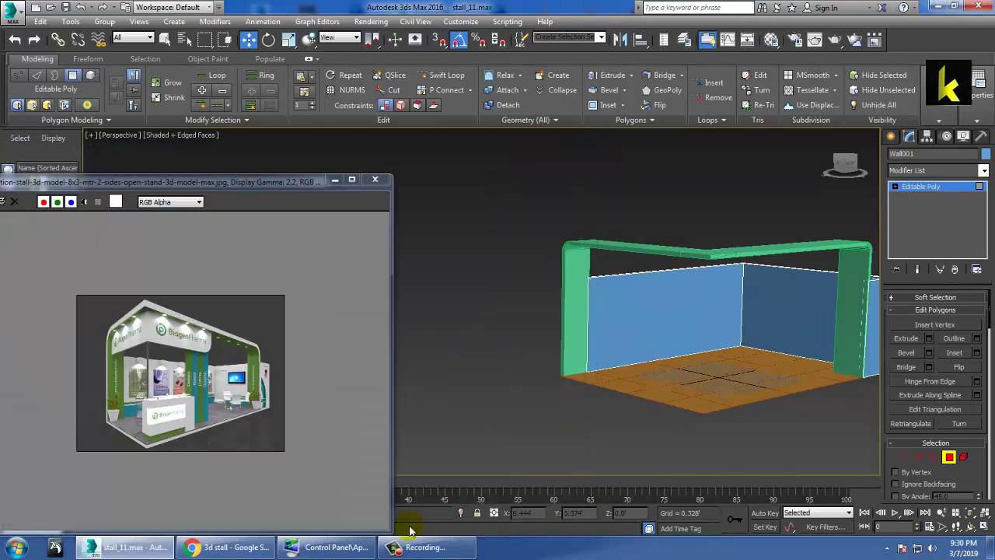
# Give all three stall objects the same light grey object colour
pyautogui.click(930, 196)
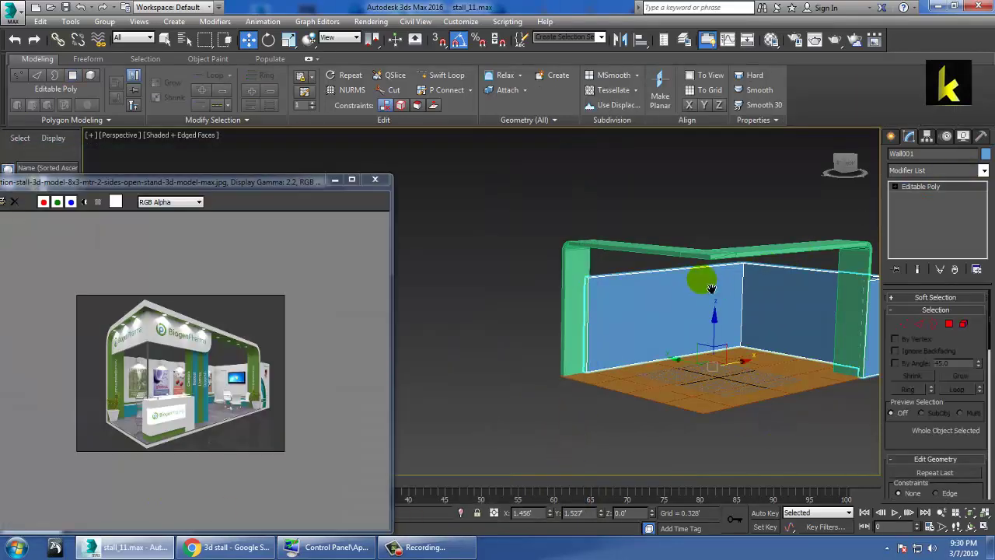
pyautogui.keyDown('alt'); pyautogui.moveTo(700, 277); pyautogui.dragTo(544, 194, button='middle'); pyautogui.keyUp('alt')
pyautogui.hotkey('ctrl', 'a')
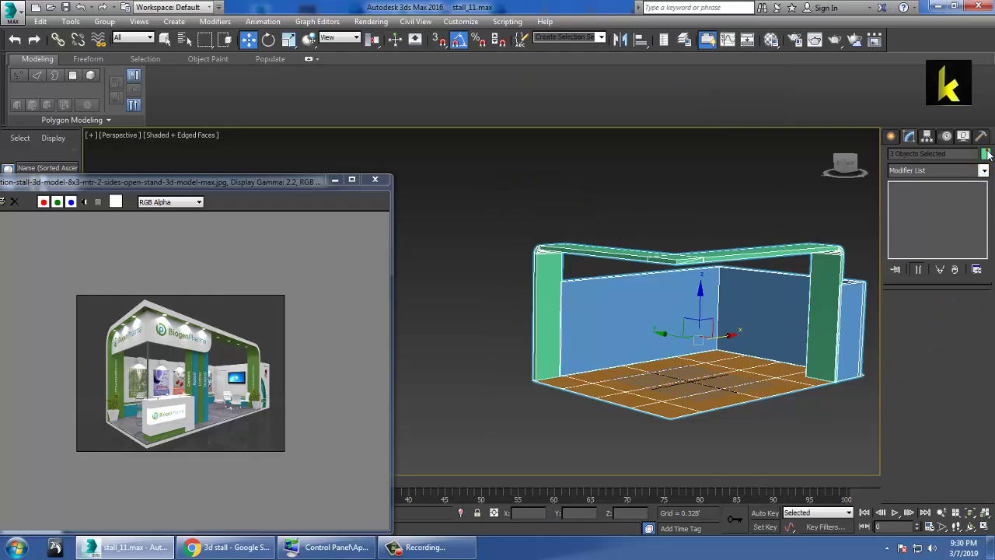
pyautogui.click(986, 154)
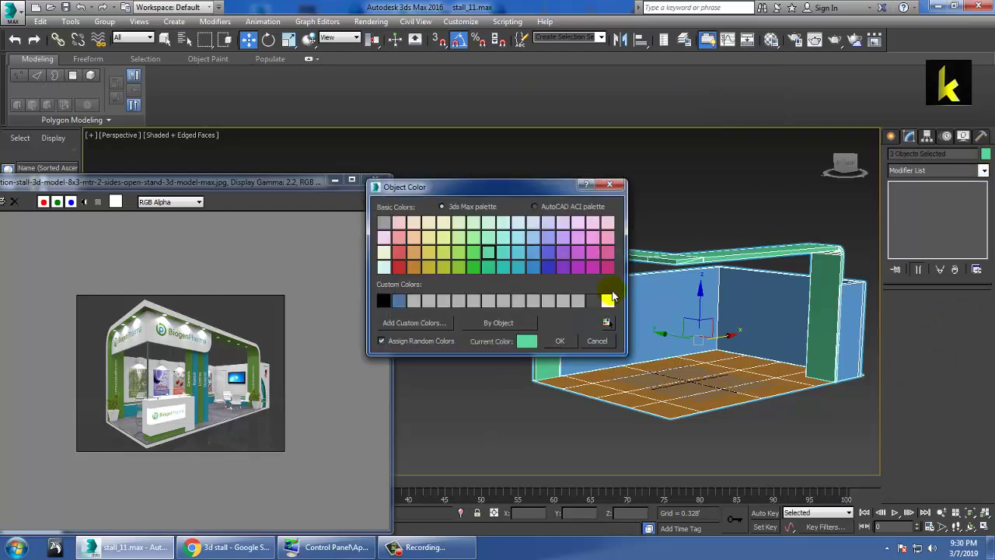
pyautogui.click(559, 340)
pyautogui.scroll(3, 160, 342)
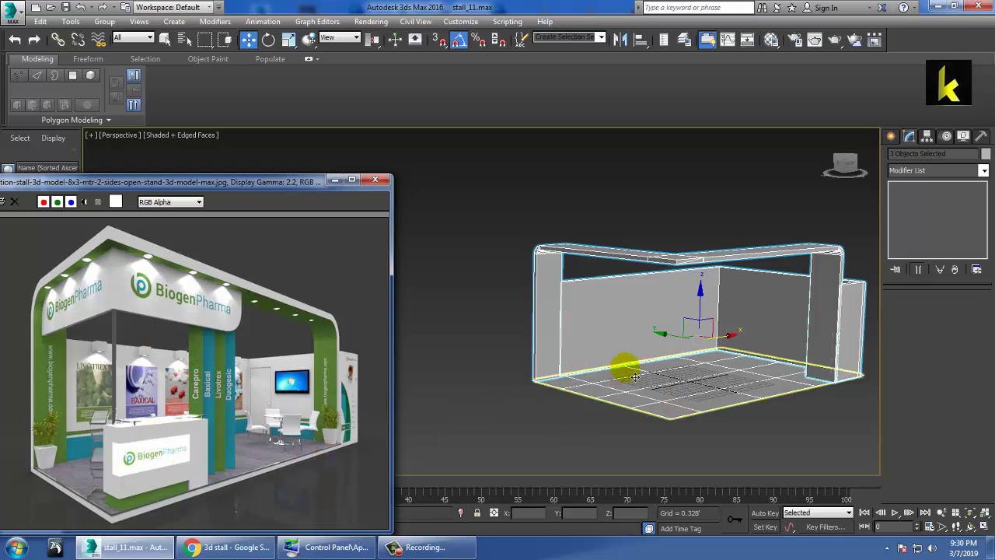
# Maximize the Front wireframe view and zoom out to frame the whole stall
pyautogui.moveTo(622, 366)
pyautogui.keyDown('alt'); pyautogui.mouseDown(button='middle')
pyautogui.moveTo(673, 371)
pyautogui.moveTo(593, 355)
pyautogui.mouseUp(button='middle'); pyautogui.keyUp('alt')
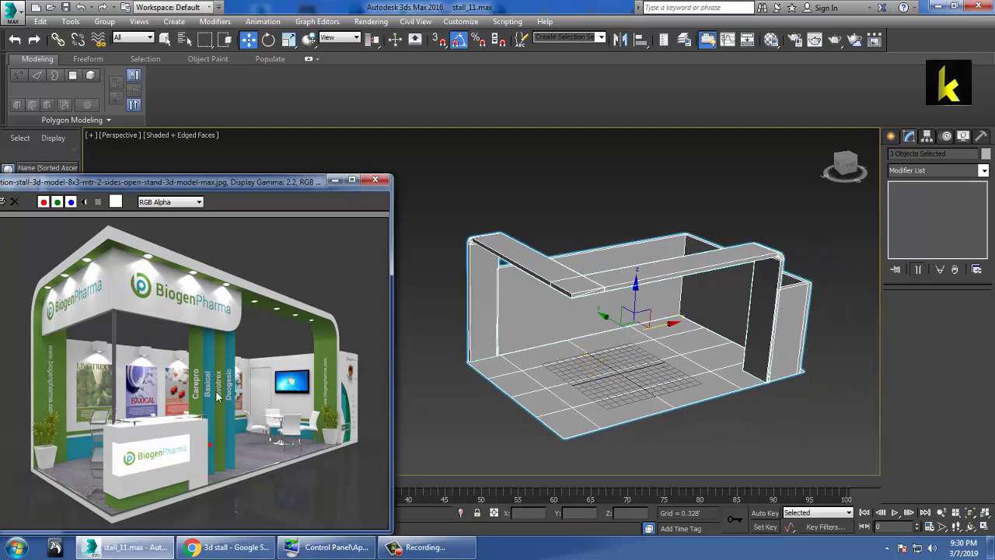
pyautogui.scroll(3, 224, 389)
pyautogui.scroll(-2, 224, 386)
pyautogui.scroll(-1, 228, 382)
pyautogui.hotkey('alt', 'w')
pyautogui.hotkey('alt', 'w')
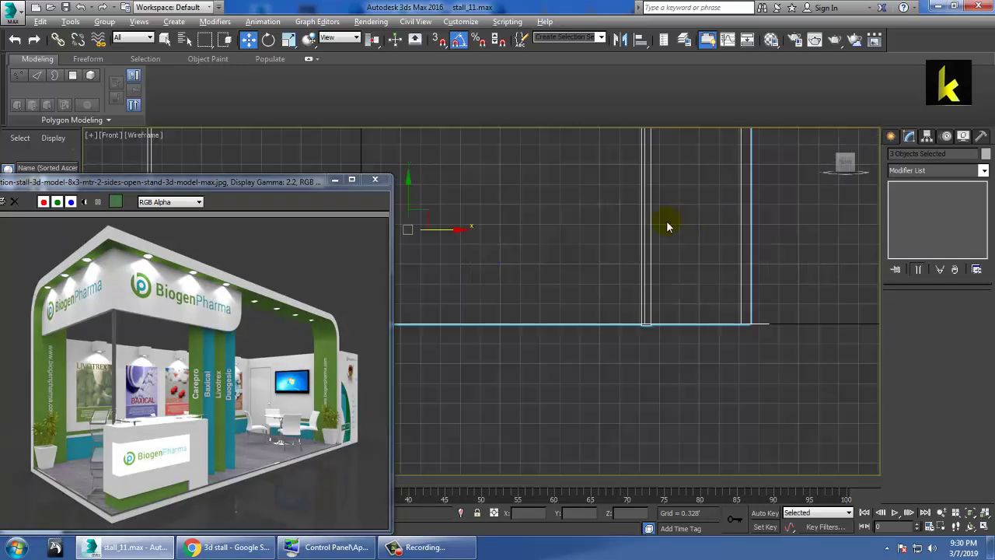
pyautogui.scroll(-2, 652, 325)
pyautogui.scroll(-2, 652, 325)
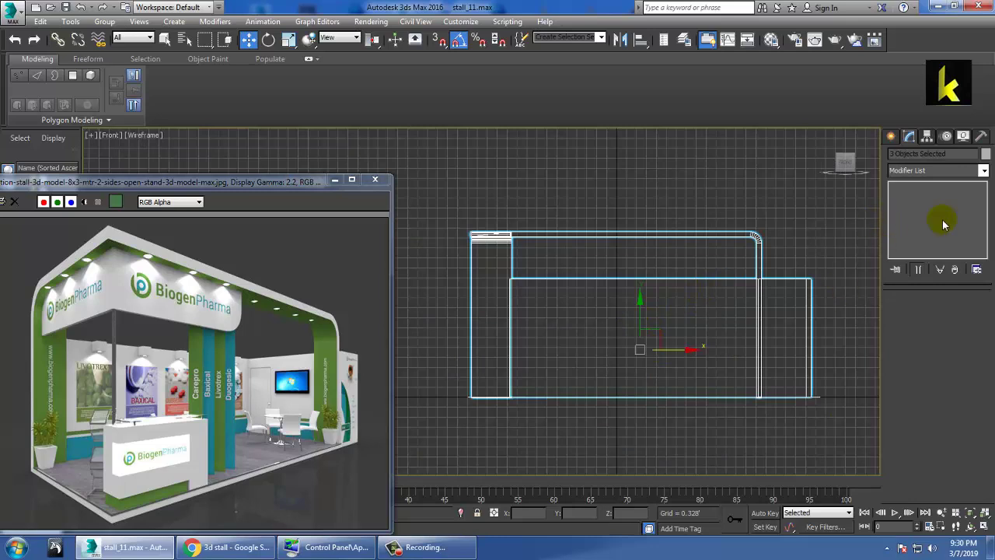
# Draw a rectangle near the top of the stall front in the Front view
pyautogui.click(892, 137)
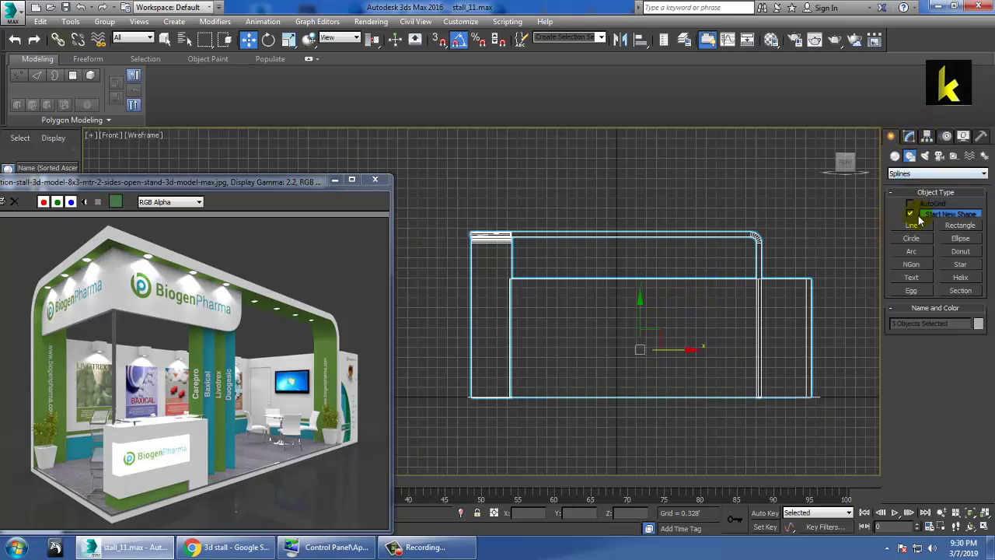
pyautogui.click(955, 224)
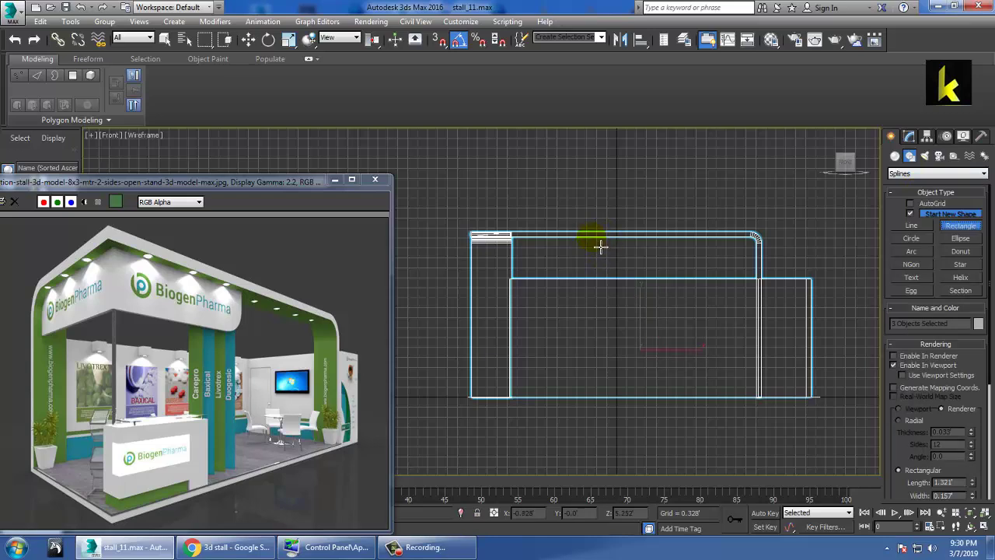
pyautogui.moveTo(596, 236); pyautogui.dragTo(485, 268)
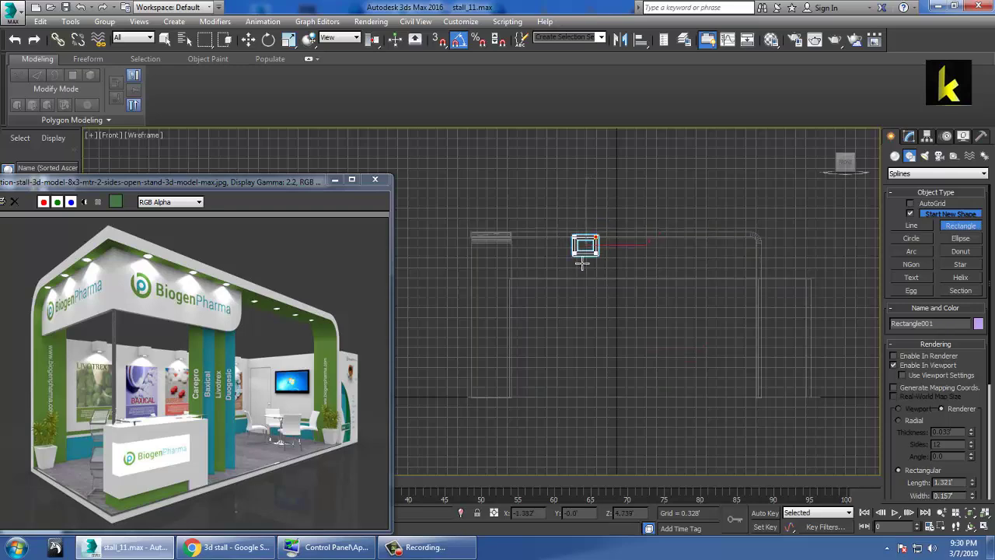
pyautogui.rightClick(495, 277)
pyautogui.hotkey('alt', 'w')
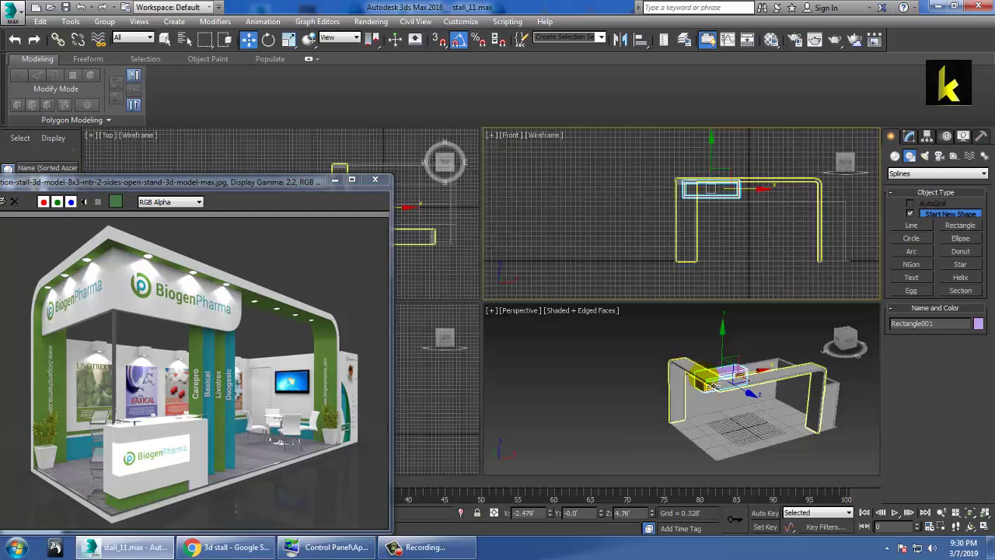
pyautogui.rightClick(640, 326)
pyautogui.hotkey('alt', 'w')
pyautogui.keyDown('alt'); pyautogui.moveTo(588, 317); pyautogui.dragTo(609, 334, button='middle'); pyautogui.keyUp('alt')
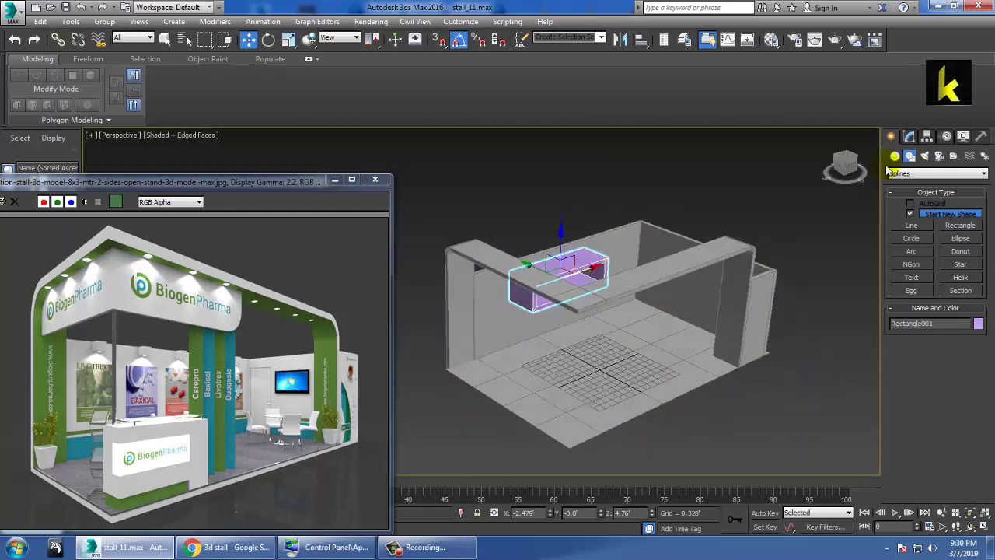
# Add an Extrude modifier to Rectangle001, giving the purple panel some depth
pyautogui.click(910, 136)
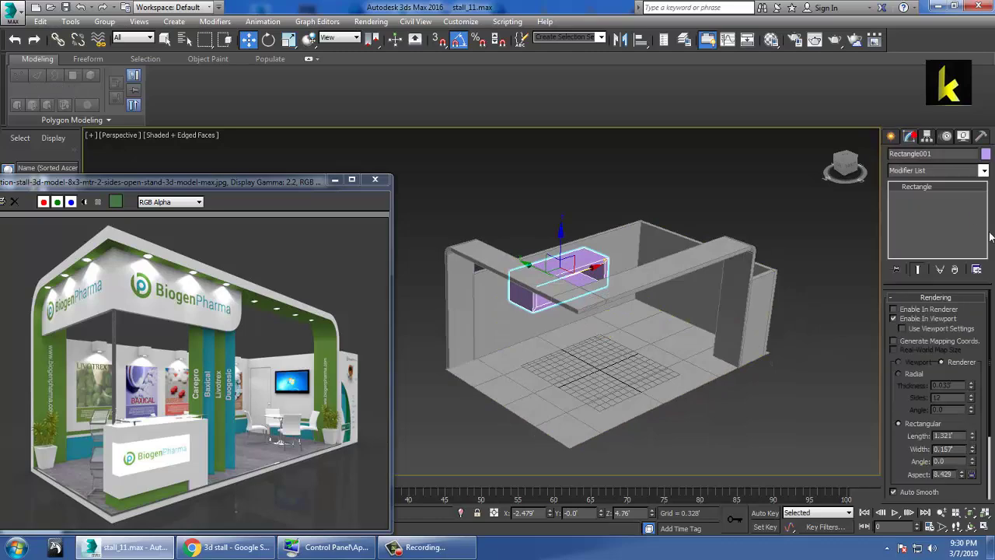
pyautogui.click(984, 170)
pyautogui.scroll(-1, 941, 215)
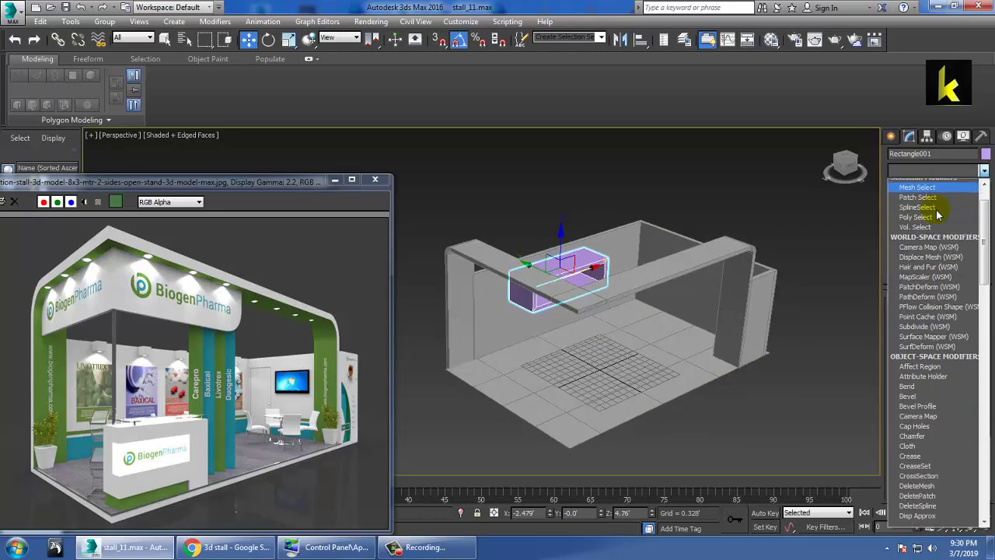
pyautogui.scroll(-10, 938, 214)
pyautogui.press('Return')
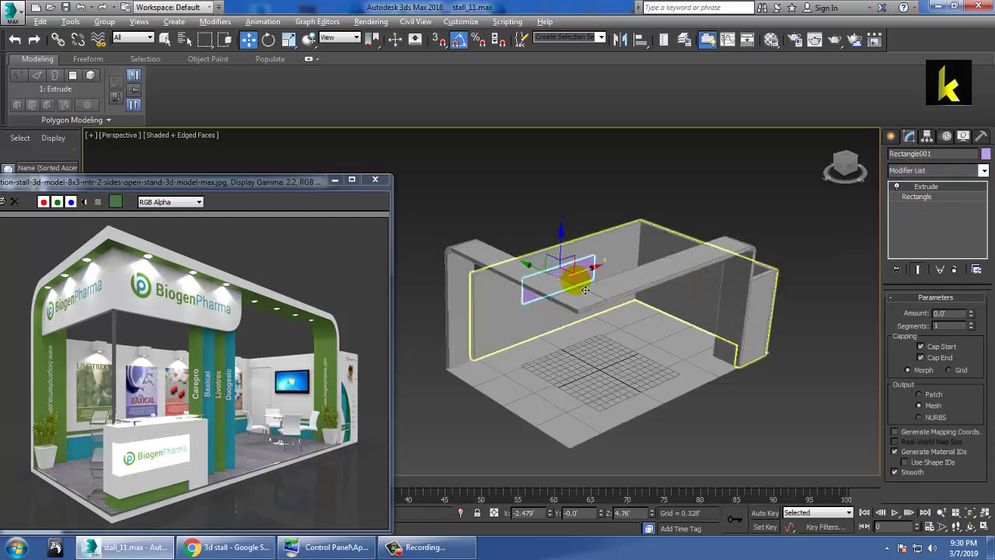
pyautogui.keyDown('alt'); pyautogui.moveTo(575, 279); pyautogui.dragTo(608, 285, button='middle'); pyautogui.keyUp('alt')
pyautogui.scroll(5, 614, 281)
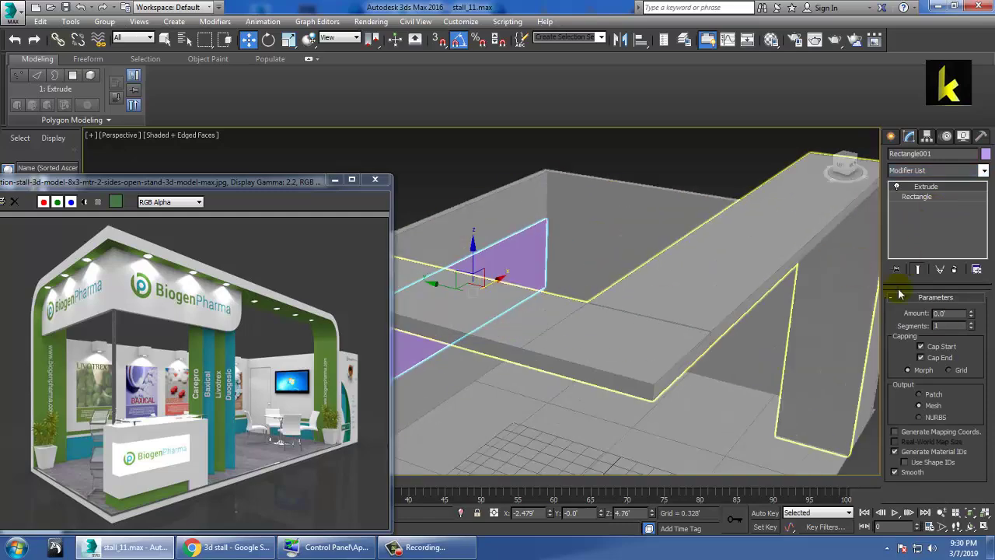
pyautogui.moveTo(970, 314); pyautogui.dragTo(977, 309)
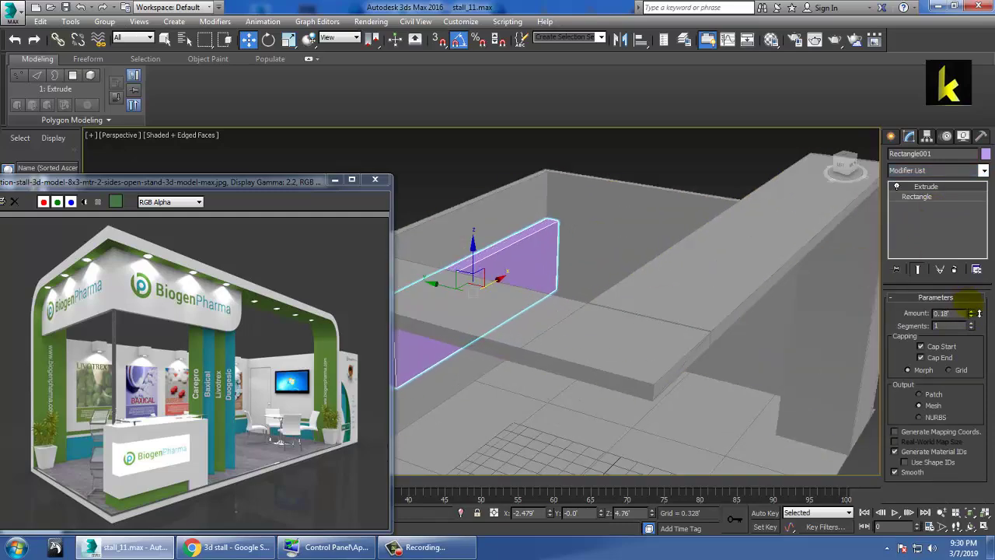
pyautogui.moveTo(451, 295)
pyautogui.keyDown('alt'); pyautogui.mouseDown(button='middle')
pyautogui.moveTo(658, 344)
pyautogui.moveTo(594, 294)
pyautogui.moveTo(595, 307)
pyautogui.moveTo(666, 285)
pyautogui.mouseUp(button='middle'); pyautogui.keyUp('alt')
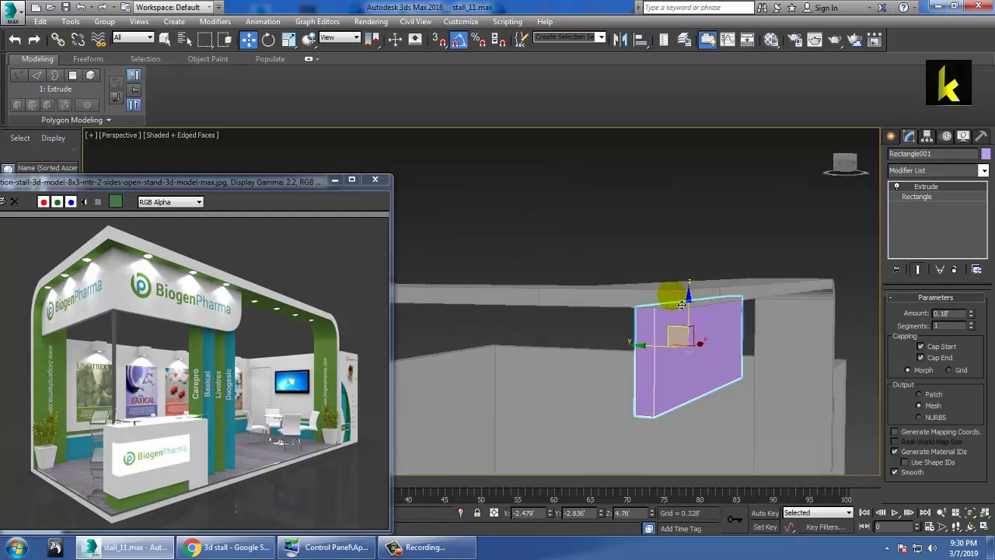
# Move the panel to Y -2.479' in the Top view, beneath the front beam
pyautogui.hotkey('alt', 'w')
pyautogui.hotkey('alt', 'w')
pyautogui.press('z')
pyautogui.scroll(-3, 546, 276)
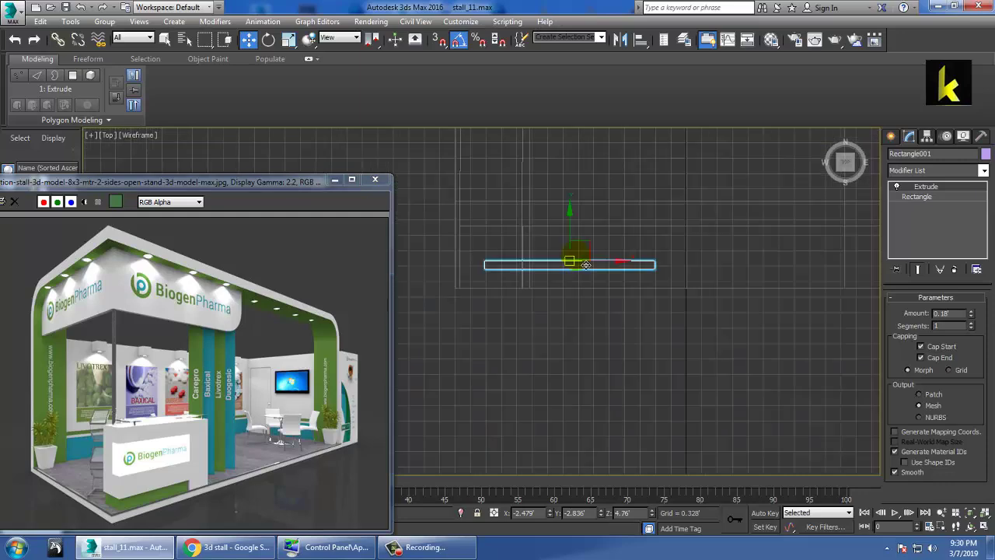
pyautogui.moveTo(567, 267); pyautogui.dragTo(572, 252)
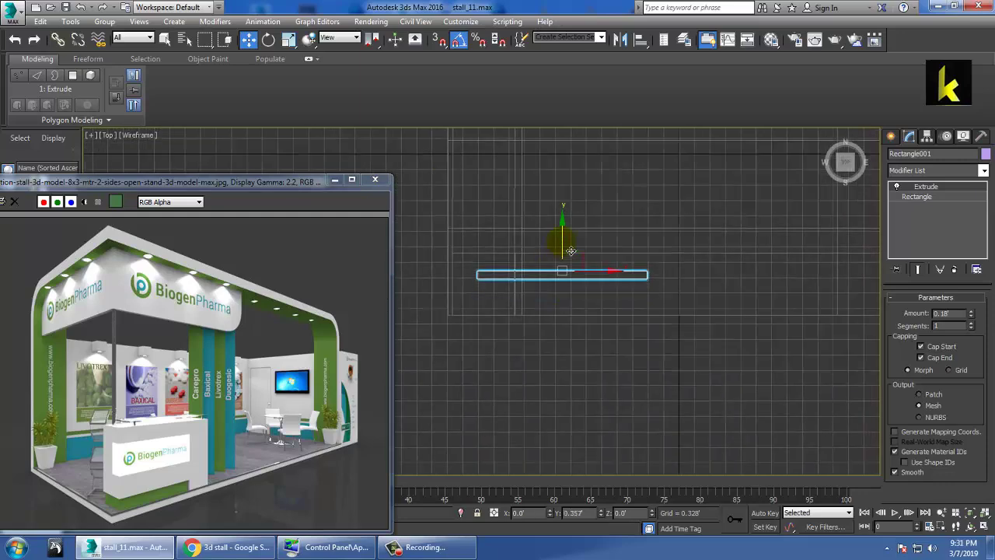
pyautogui.hotkey('alt', 'w')
pyautogui.middleClick(704, 350)
pyautogui.hotkey('alt', 'w')
pyautogui.moveTo(675, 344)
pyautogui.keyDown('alt'); pyautogui.mouseDown(button='middle')
pyautogui.moveTo(565, 316)
pyautogui.moveTo(588, 291)
pyautogui.mouseUp(button='middle'); pyautogui.keyUp('alt')
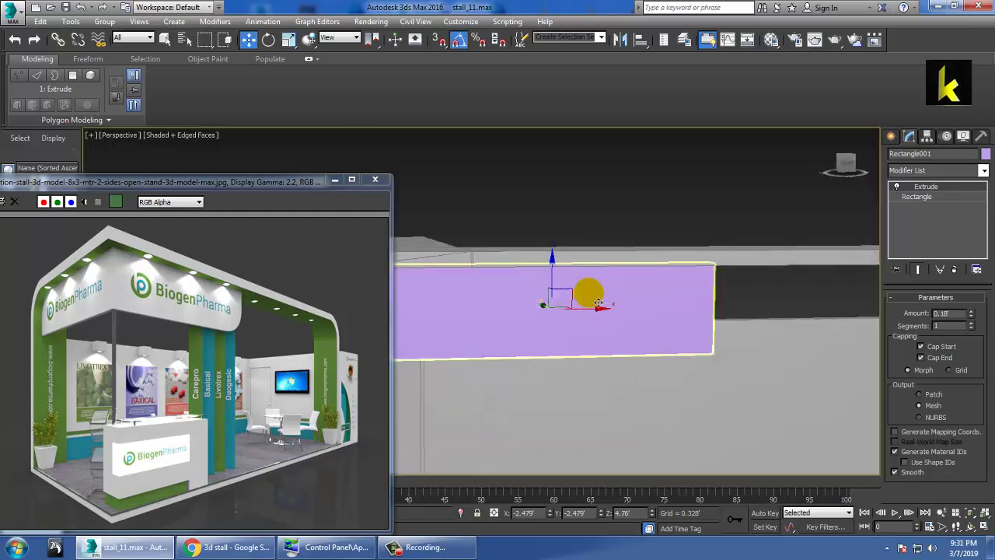
# Set the panel's extrusion Amount to 0.082'
pyautogui.scroll(-2, 695, 288)
pyautogui.scroll(-2, 651, 288)
pyautogui.moveTo(706, 278)
pyautogui.keyDown('alt'); pyautogui.mouseDown(button='middle')
pyautogui.moveTo(582, 256)
pyautogui.moveTo(614, 261)
pyautogui.mouseUp(button='middle'); pyautogui.keyUp('alt')
pyautogui.moveTo(970, 321); pyautogui.dragTo(976, 325)
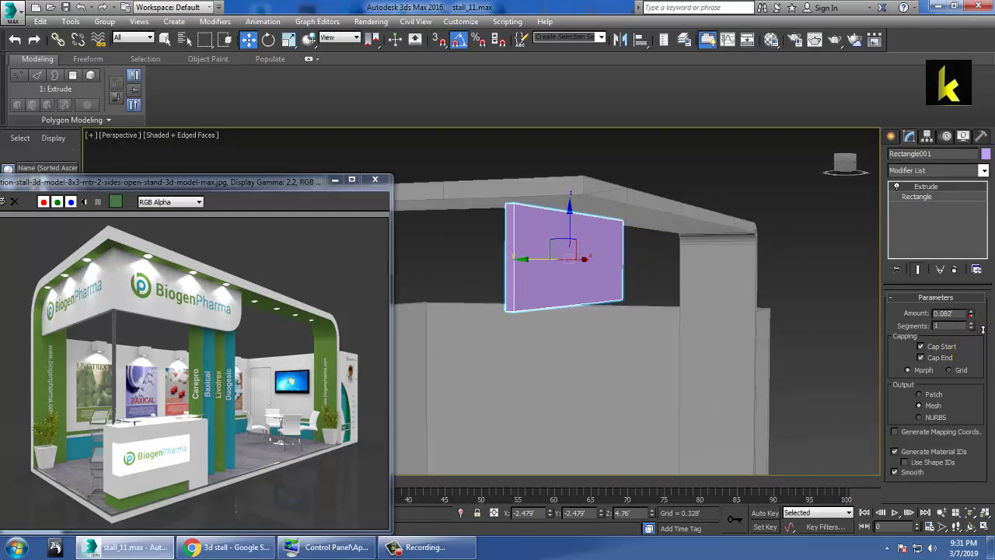
# View the signage panel from the front and remove its Extrude modifier, leaving the bare rectangle
pyautogui.hotkey('shift', 'z')
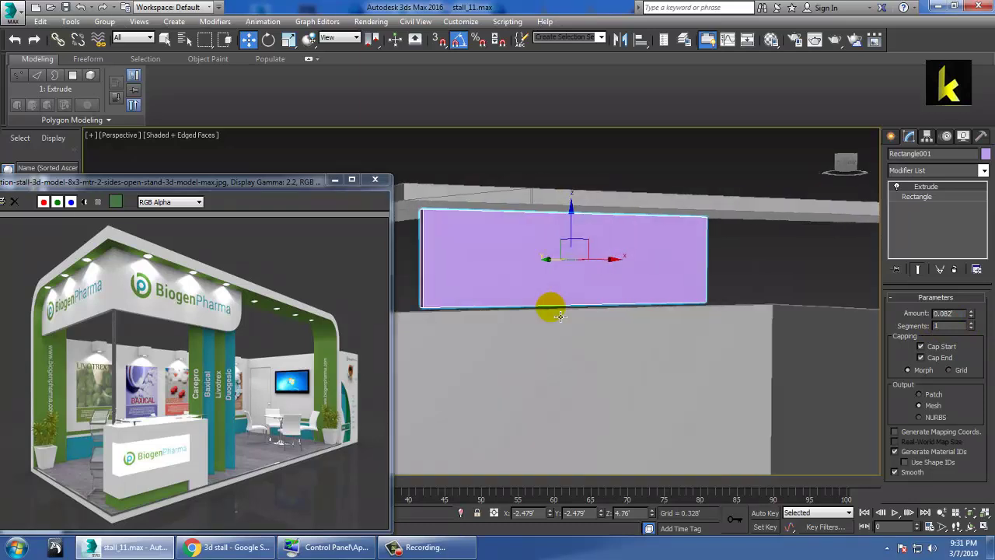
pyautogui.rightClick(546, 268)
pyautogui.moveTo(571, 395)
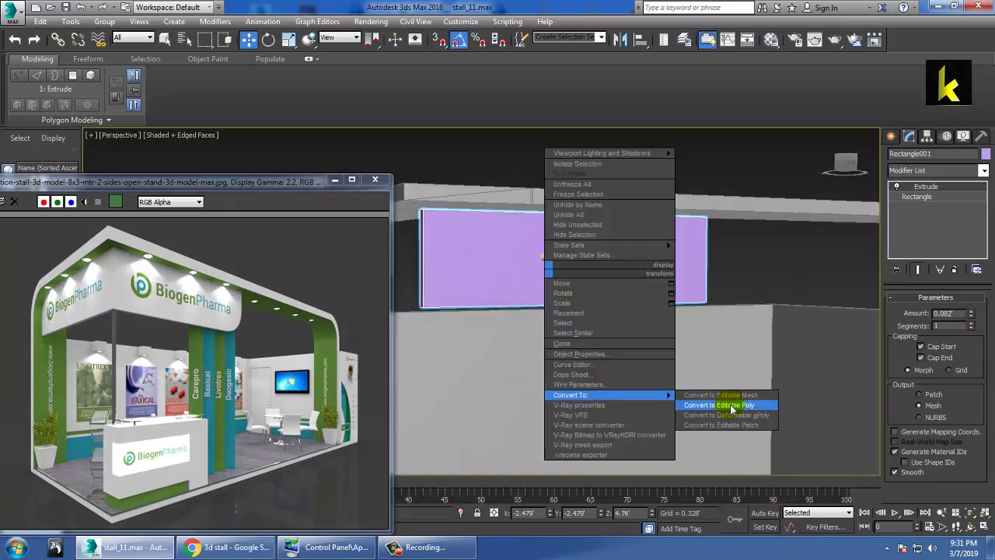
pyautogui.click(506, 264)
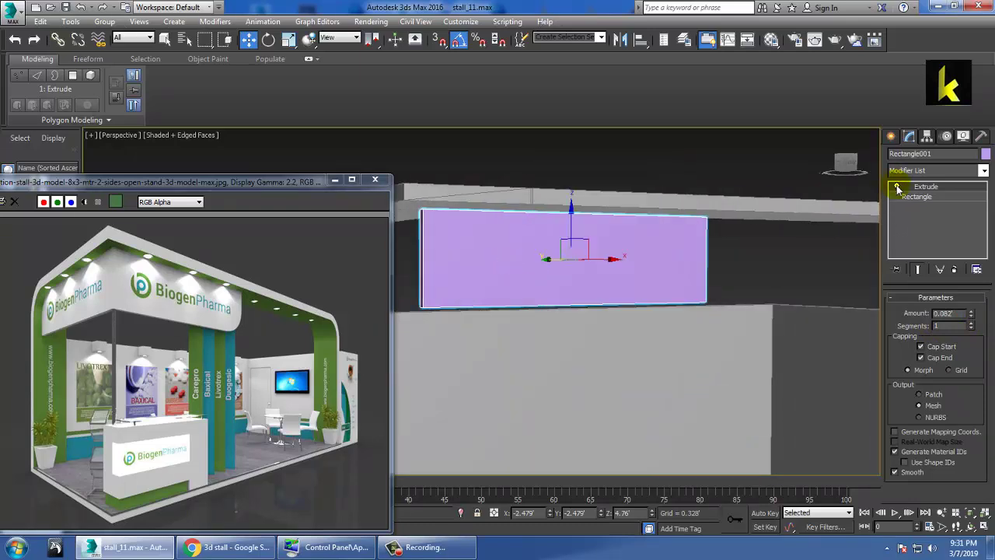
pyautogui.click(897, 188)
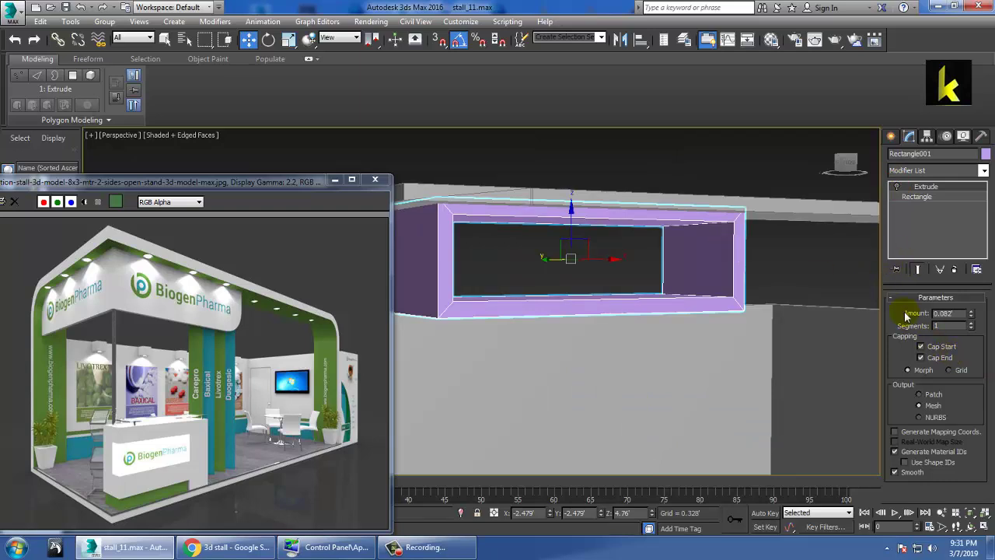
pyautogui.click(959, 269)
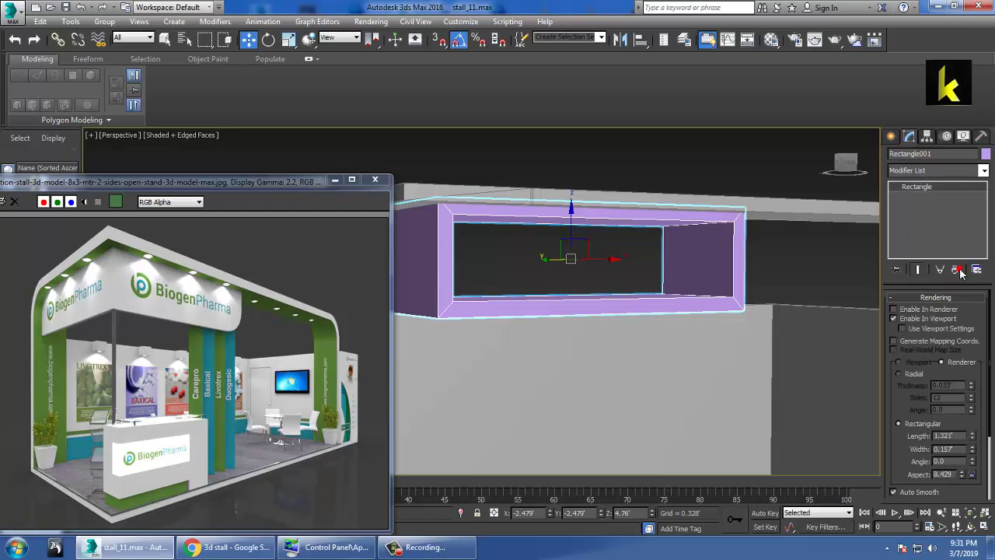
pyautogui.click(895, 318)
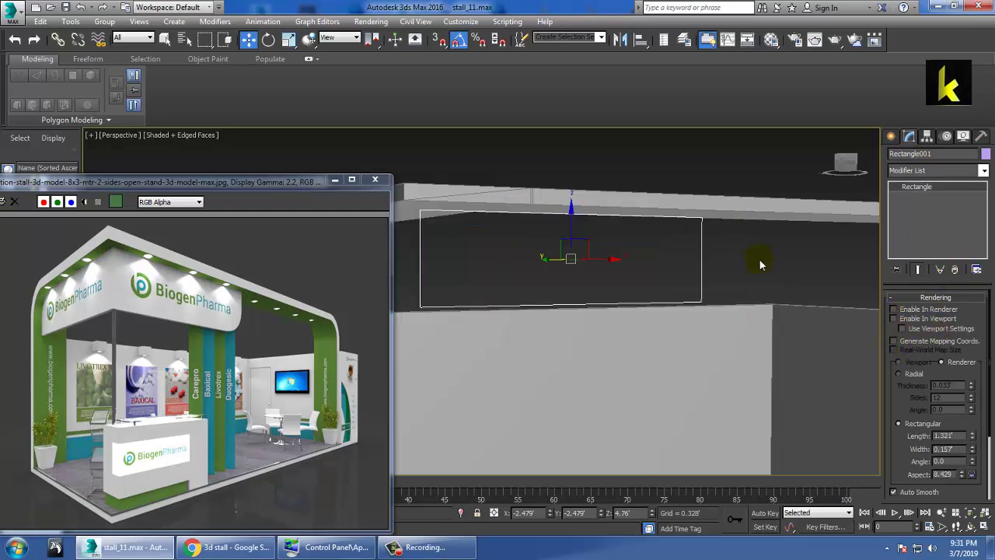
# Convert the rectangle to an Editable Spline and fillet its bottom-right vertex by 1.084
pyautogui.rightClick(698, 259)
pyautogui.moveTo(722, 379)
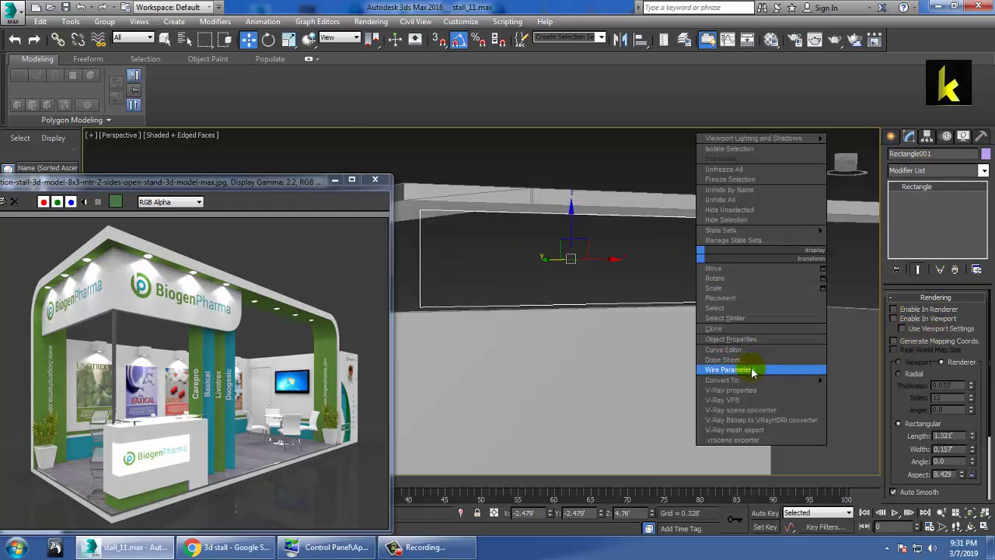
pyautogui.click(909, 381)
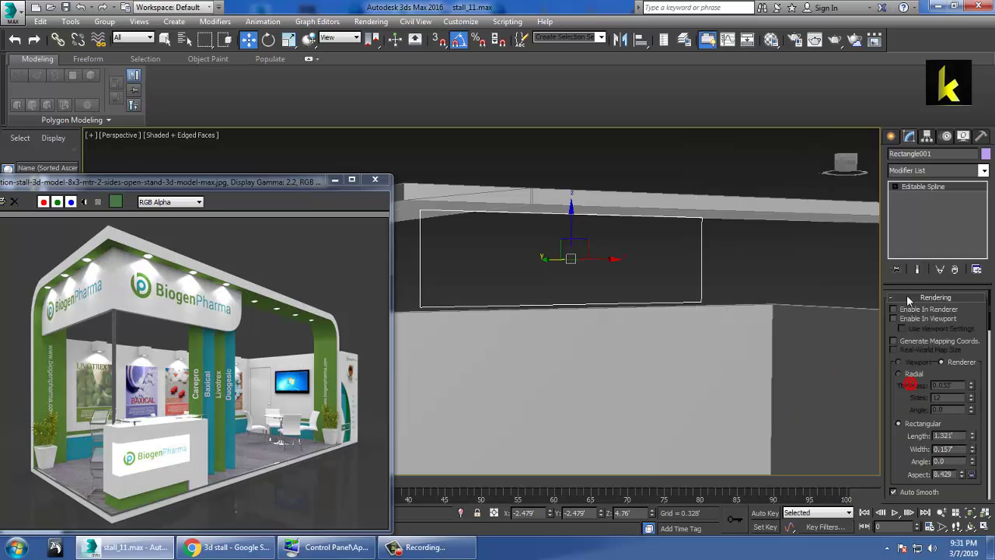
pyautogui.scroll(-5, 908, 450)
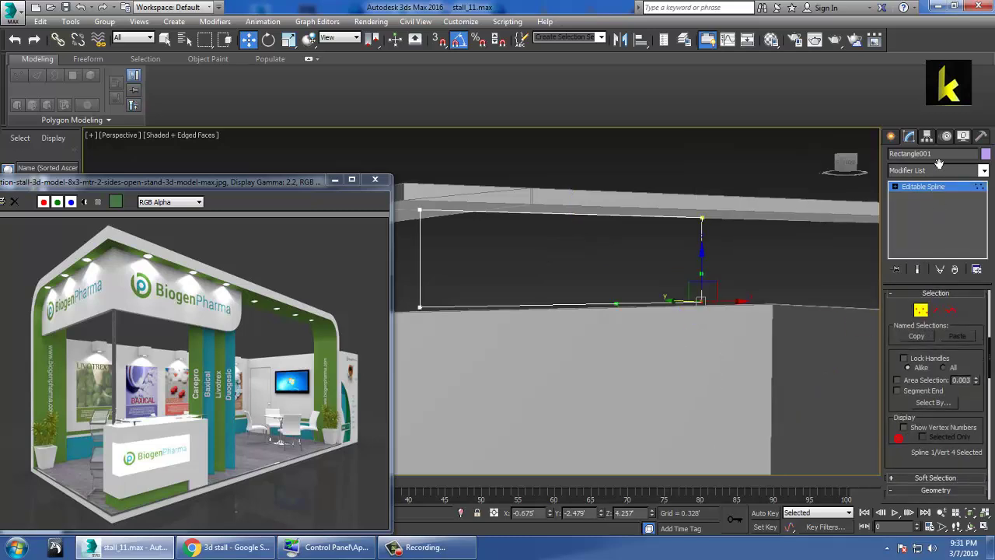
pyautogui.scroll(-3, 914, 439)
pyautogui.moveTo(917, 435); pyautogui.dragTo(971, 214)
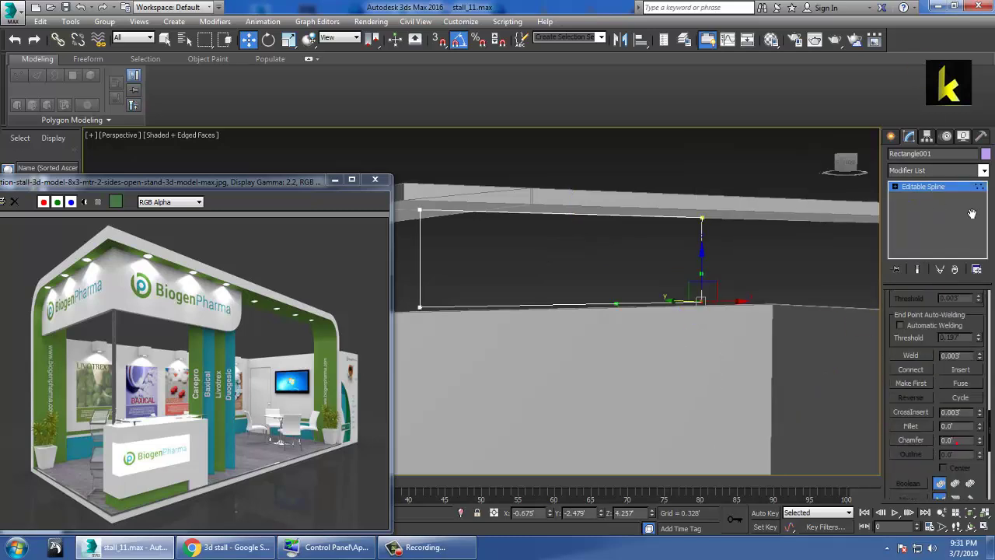
pyautogui.click(910, 426)
pyautogui.moveTo(705, 316)
pyautogui.mouseDown()
pyautogui.moveTo(704, 304)
pyautogui.moveTo(702, 328)
pyautogui.mouseUp()
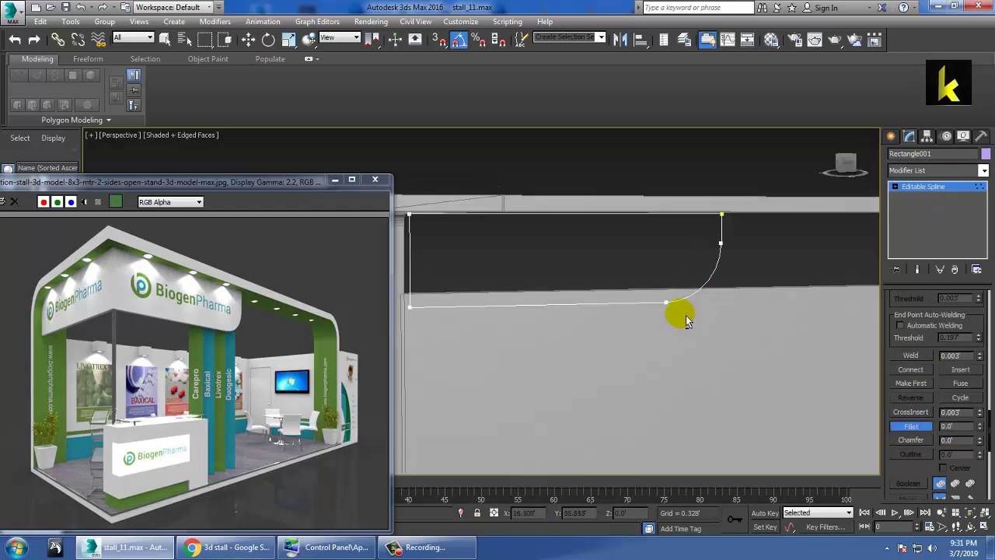
pyautogui.click(924, 187)
pyautogui.click(983, 170)
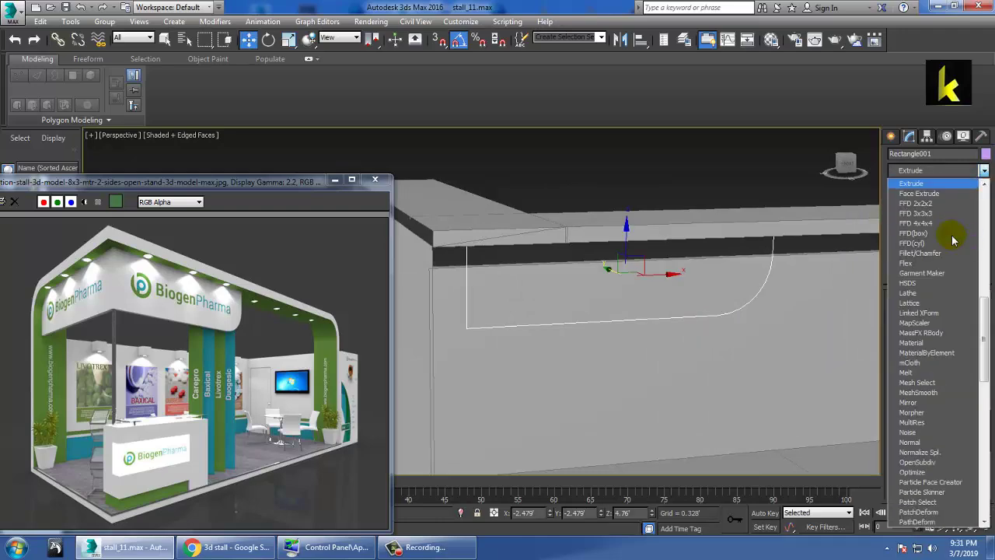
# Extrude the filleted outline into a thin 0.082' panel and check its thickness
pyautogui.click(950, 233)
pyautogui.keyDown('alt'); pyautogui.moveTo(726, 284); pyautogui.dragTo(655, 251, button='middle'); pyautogui.keyUp('alt')
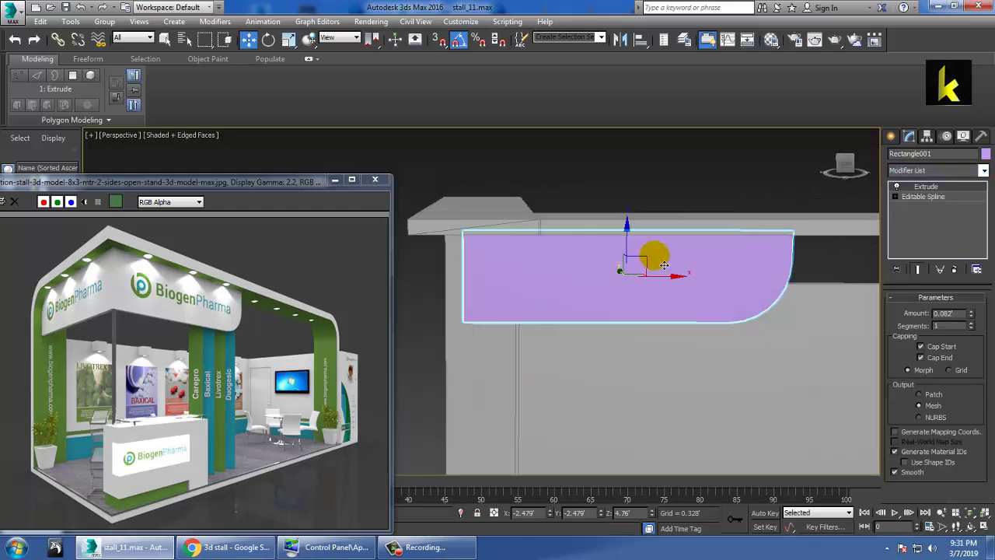
pyautogui.moveTo(706, 280)
pyautogui.keyDown('alt'); pyautogui.mouseDown(button='middle')
pyautogui.moveTo(647, 292)
pyautogui.moveTo(655, 267)
pyautogui.moveTo(640, 271)
pyautogui.mouseUp(button='middle'); pyautogui.keyUp('alt')
pyautogui.hotkey('alt', 'w')
pyautogui.hotkey('alt', 'w')
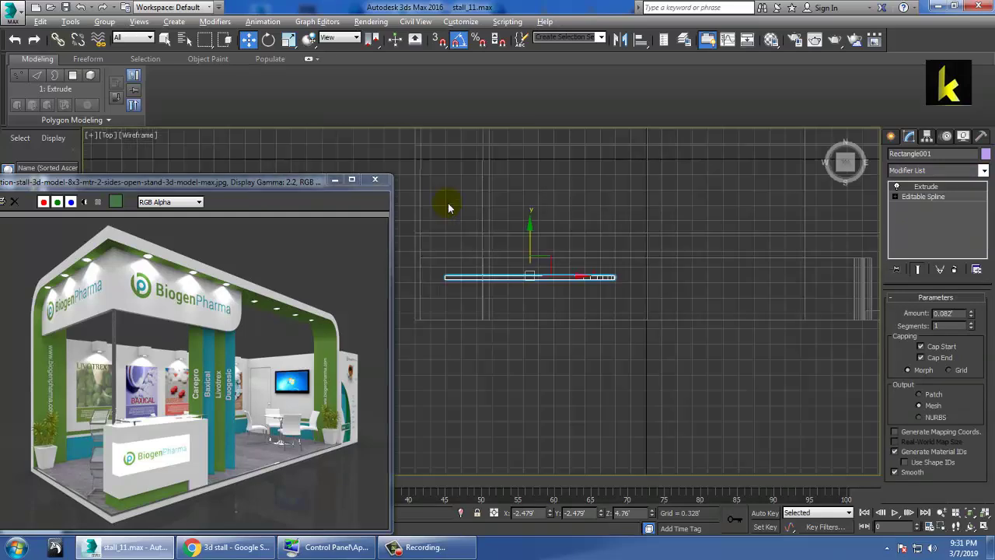
pyautogui.moveTo(449, 204)
pyautogui.mouseDown(button='middle')
pyautogui.moveTo(658, 240)
pyautogui.moveTo(616, 294)
pyautogui.mouseUp(button='middle')
# In the Top view, clone the panel as Rectangle002 rotated 90° upright
pyautogui.press('e')
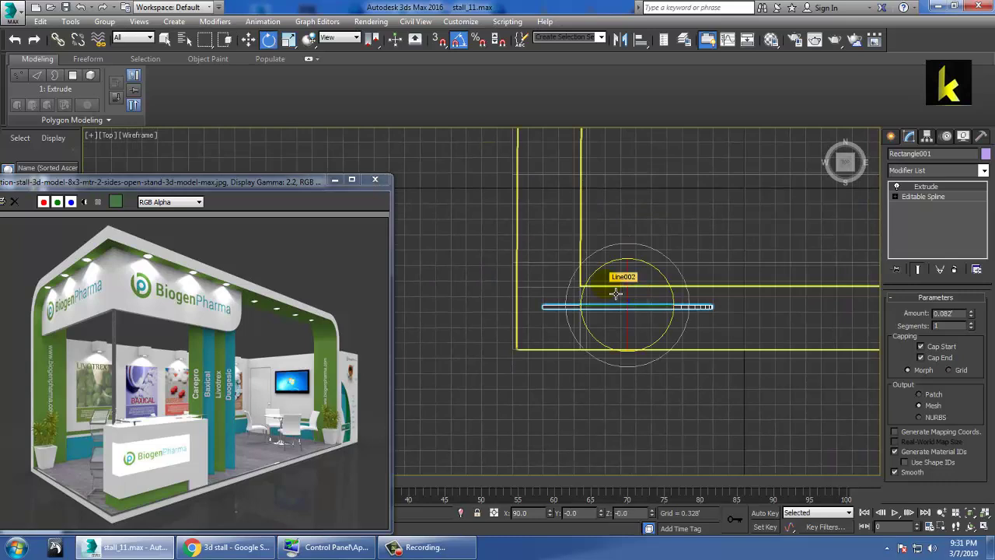
pyautogui.keyDown('shift'); pyautogui.moveTo(696, 286); pyautogui.dragTo(673, 262); pyautogui.keyUp('shift')
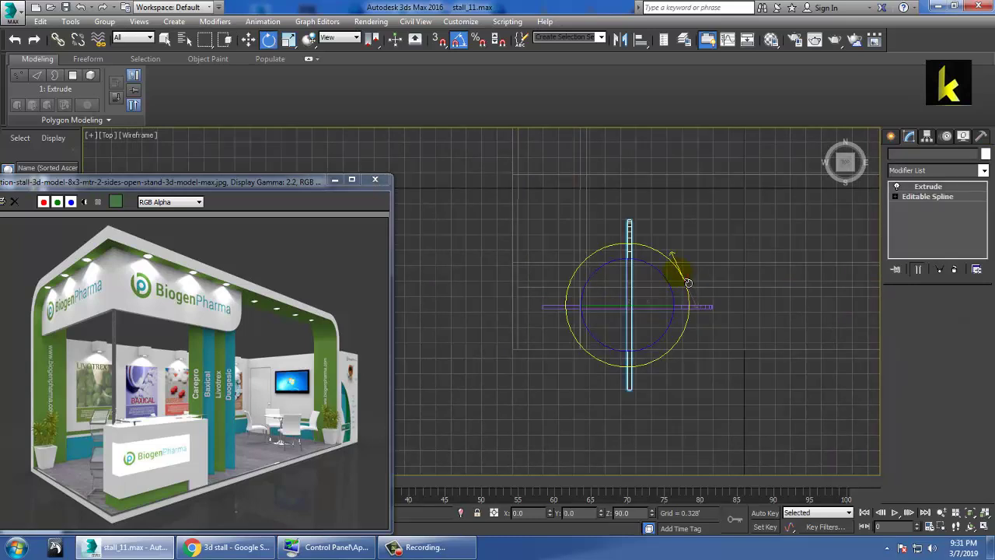
pyautogui.click(516, 327)
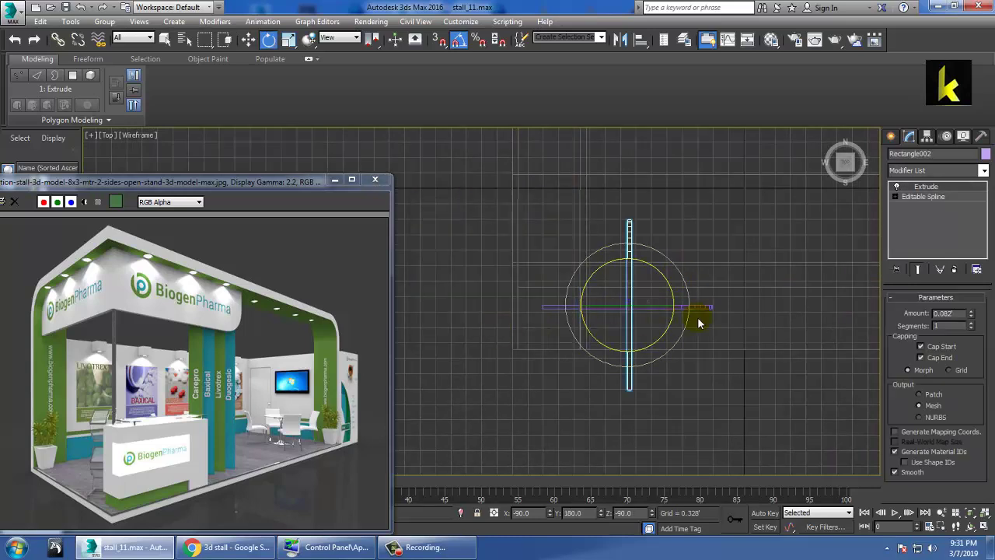
pyautogui.hotkey('alt', 'w')
pyautogui.rightClick(710, 373)
pyautogui.hotkey('alt', 'w')
pyautogui.moveTo(721, 364)
pyautogui.mouseDown(button='middle')
pyautogui.moveTo(695, 340)
pyautogui.moveTo(710, 346)
pyautogui.moveTo(624, 322)
pyautogui.moveTo(691, 300)
pyautogui.moveTo(660, 290)
pyautogui.mouseUp(button='middle')
pyautogui.scroll(-3, 624, 311)
pyautogui.scroll(3, 646, 306)
# Mirror Rectangle002 on Z without cloning so its rounded corner is on top, then slide it right
pyautogui.press('w')
pyautogui.moveTo(739, 289)
pyautogui.keyDown('alt'); pyautogui.mouseDown(button='middle')
pyautogui.moveTo(746, 237)
pyautogui.moveTo(615, 241)
pyautogui.moveTo(657, 223)
pyautogui.moveTo(694, 251)
pyautogui.mouseUp(button='middle'); pyautogui.keyUp('alt')
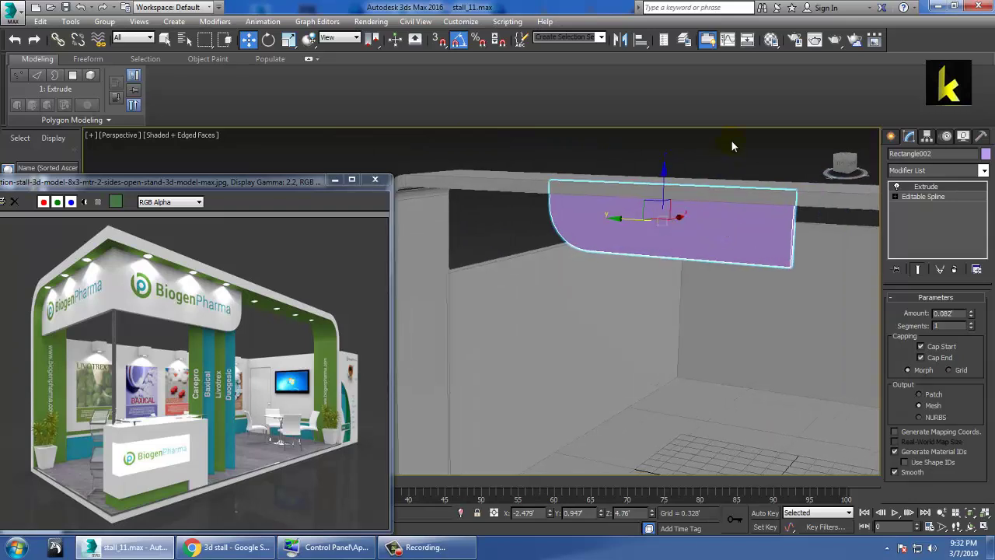
pyautogui.click(620, 45)
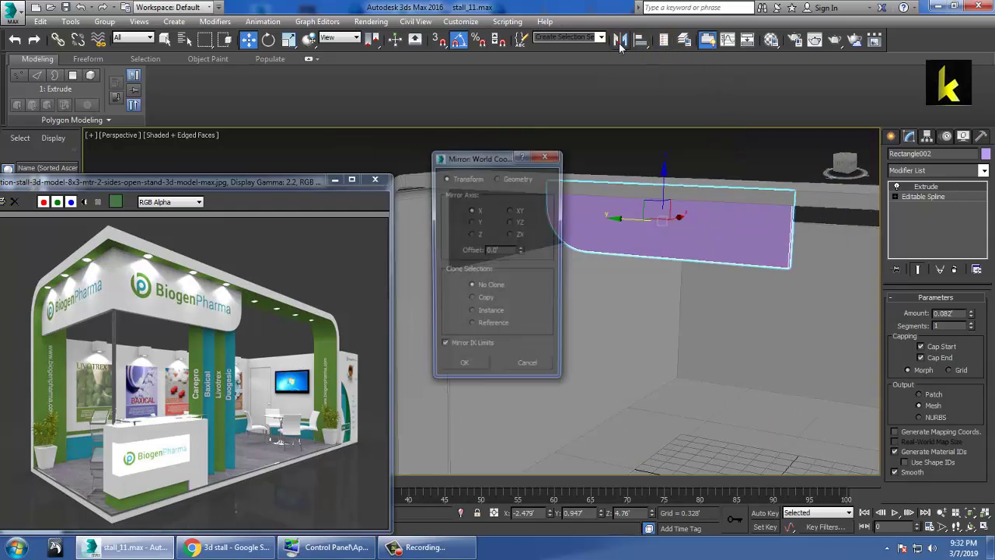
pyautogui.moveTo(475, 156); pyautogui.dragTo(311, 140)
pyautogui.click(308, 205)
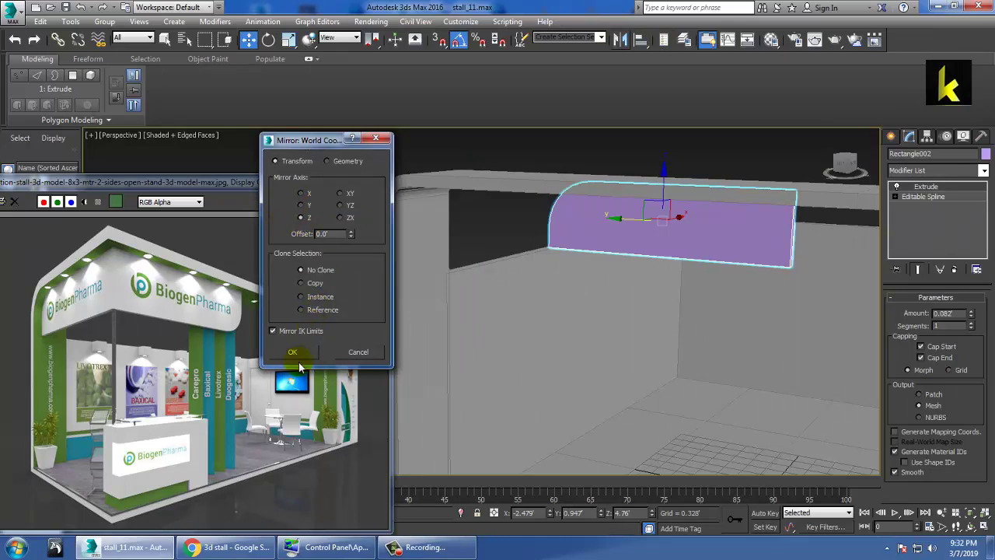
pyautogui.click(298, 360)
pyautogui.moveTo(582, 240)
pyautogui.mouseDown()
pyautogui.moveTo(705, 259)
pyautogui.moveTo(584, 240)
pyautogui.moveTo(479, 267)
pyautogui.mouseUp()
# In the Top view, move Rectangle002 onto the side fascia wall
pyautogui.keyDown('alt'); pyautogui.moveTo(506, 273); pyautogui.dragTo(506, 356, button='middle'); pyautogui.keyUp('alt')
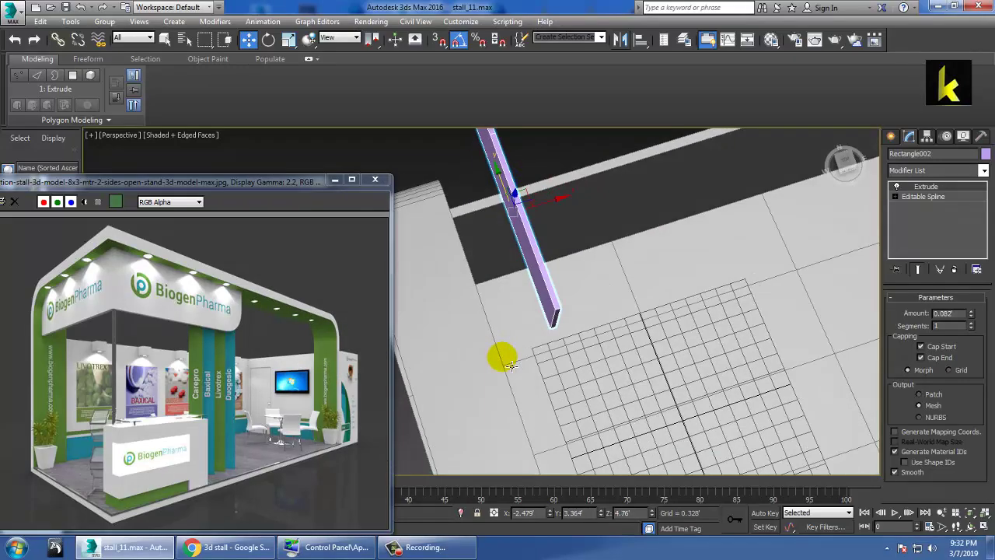
pyautogui.hotkey('alt', 'w')
pyautogui.rightClick(455, 236)
pyautogui.hotkey('alt', 'w')
pyautogui.scroll(-3, 503, 235)
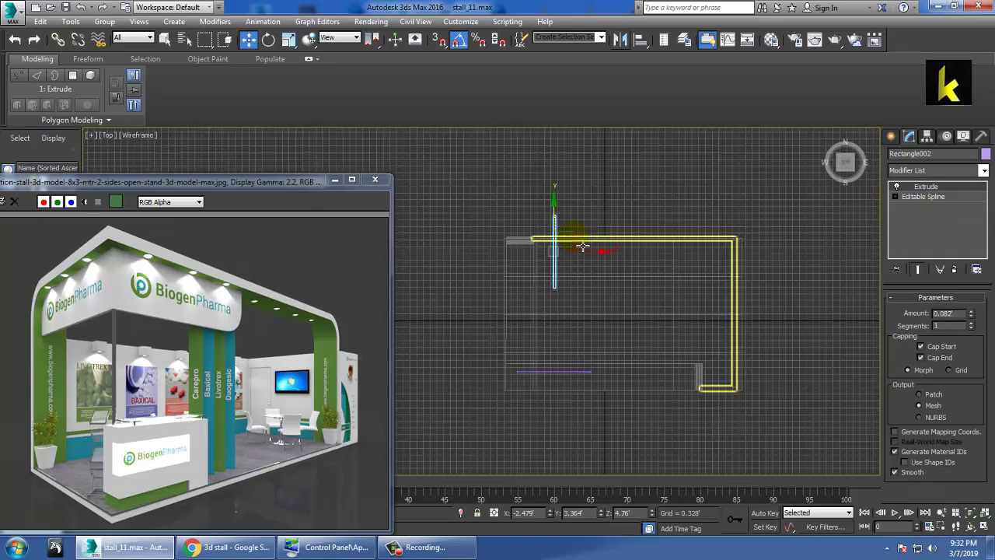
pyautogui.moveTo(573, 228); pyautogui.dragTo(561, 286)
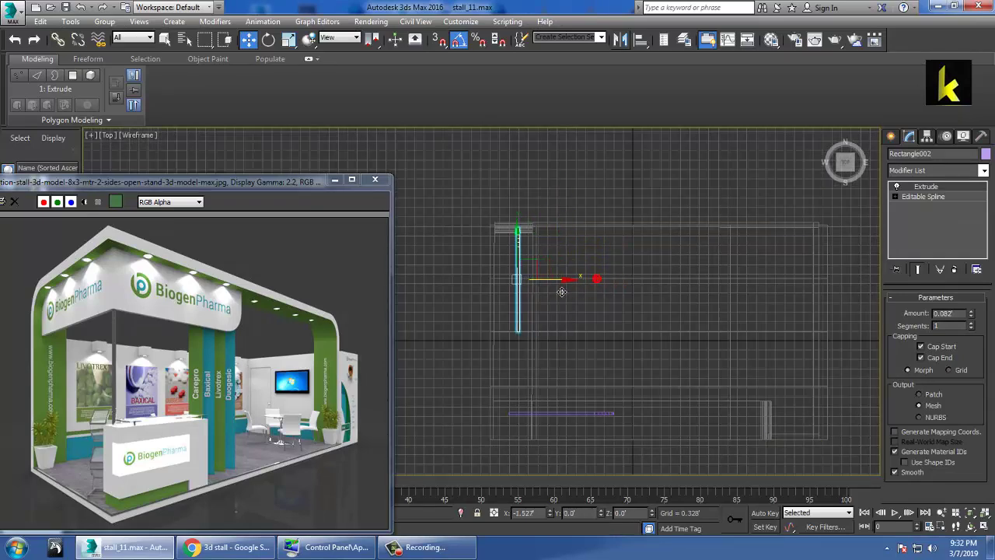
# Briefly enter and exit the outline's vertex level, then reselect the purple side panel
pyautogui.hotkey('alt', 'w')
pyautogui.rightClick(635, 326)
pyautogui.hotkey('alt', 'w')
pyautogui.moveTo(636, 327)
pyautogui.keyDown('alt'); pyautogui.mouseDown(button='middle')
pyautogui.moveTo(728, 218)
pyautogui.moveTo(607, 262)
pyautogui.mouseUp(button='middle'); pyautogui.keyUp('alt')
pyautogui.moveTo(766, 260); pyautogui.dragTo(785, 272, button='middle')
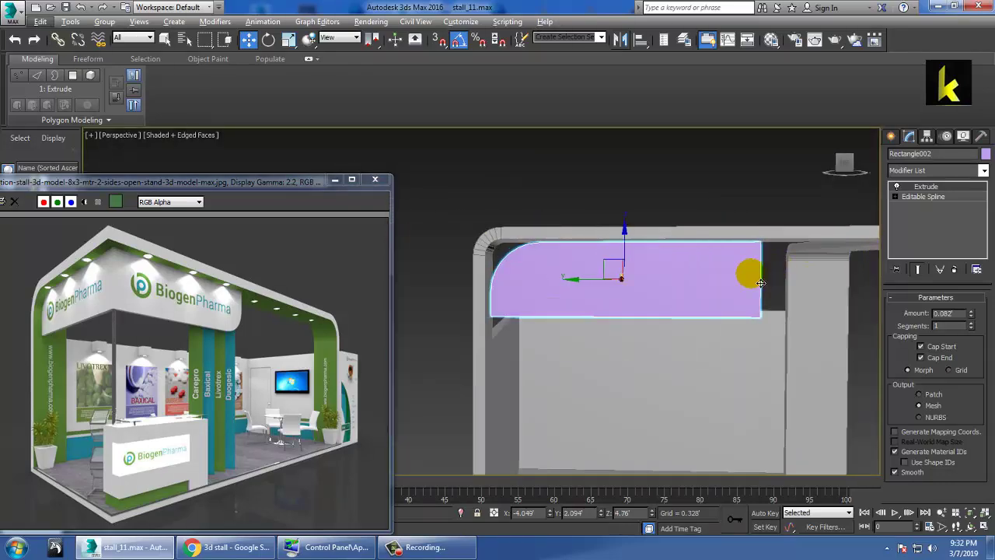
pyautogui.click(651, 283)
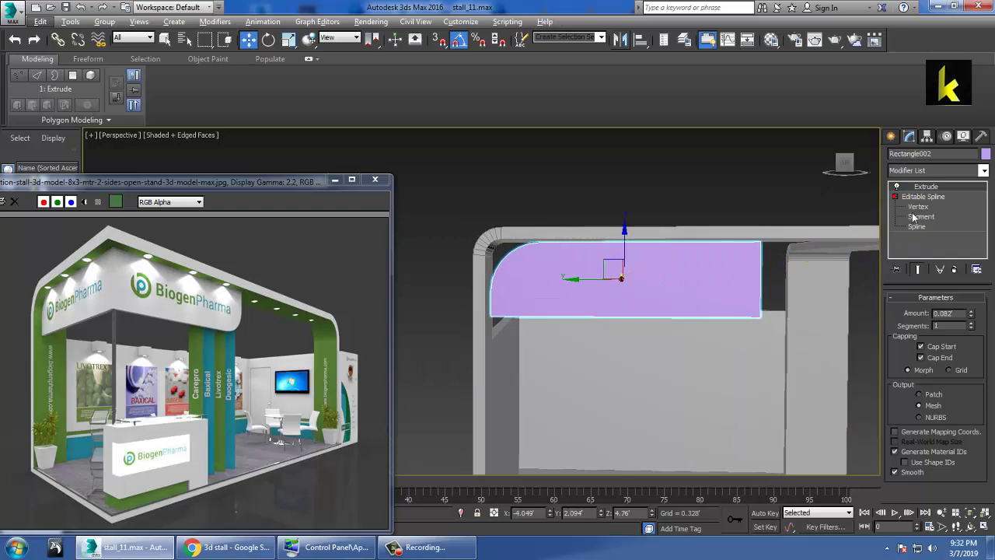
pyautogui.click(917, 206)
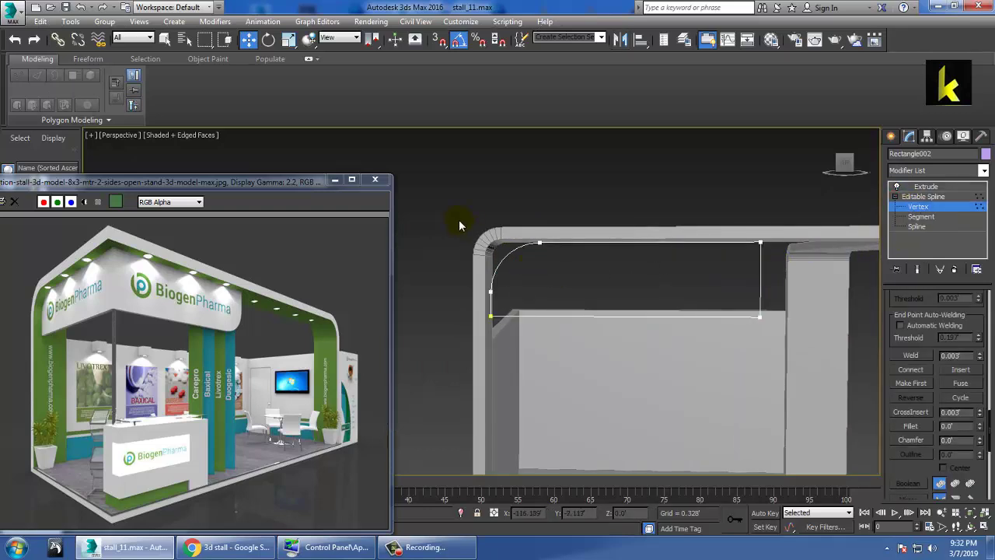
pyautogui.click(935, 199)
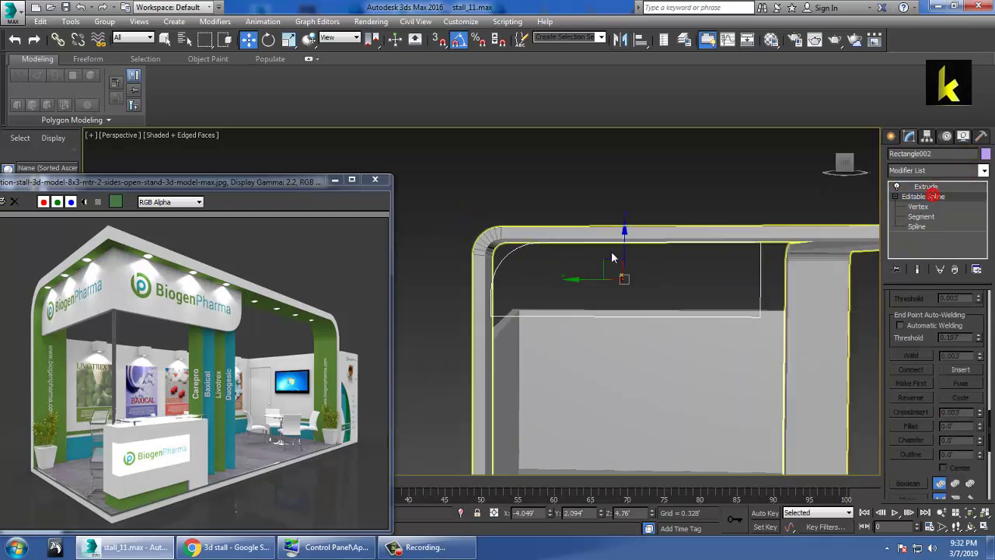
pyautogui.click(482, 268)
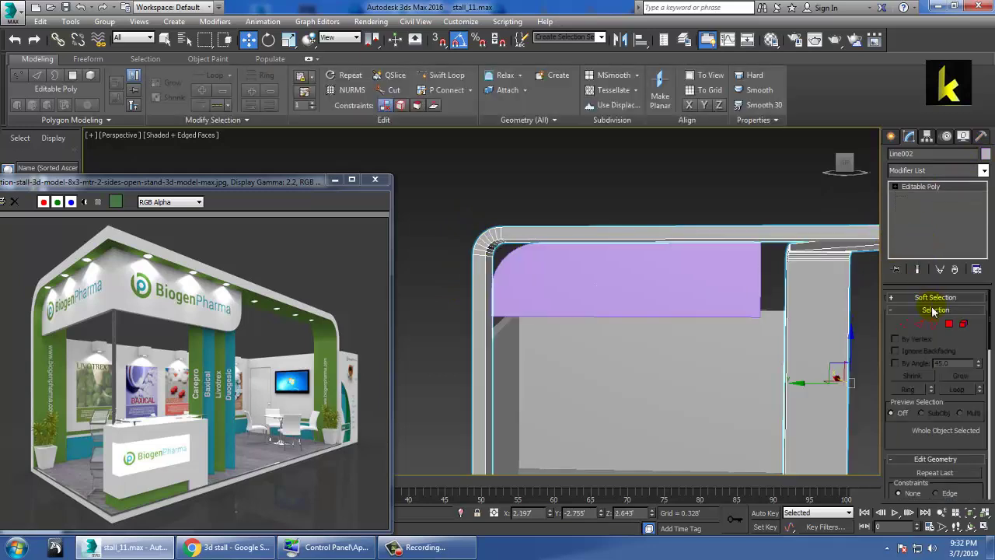
pyautogui.click(666, 329)
pyautogui.click(567, 267)
pyautogui.click(657, 284)
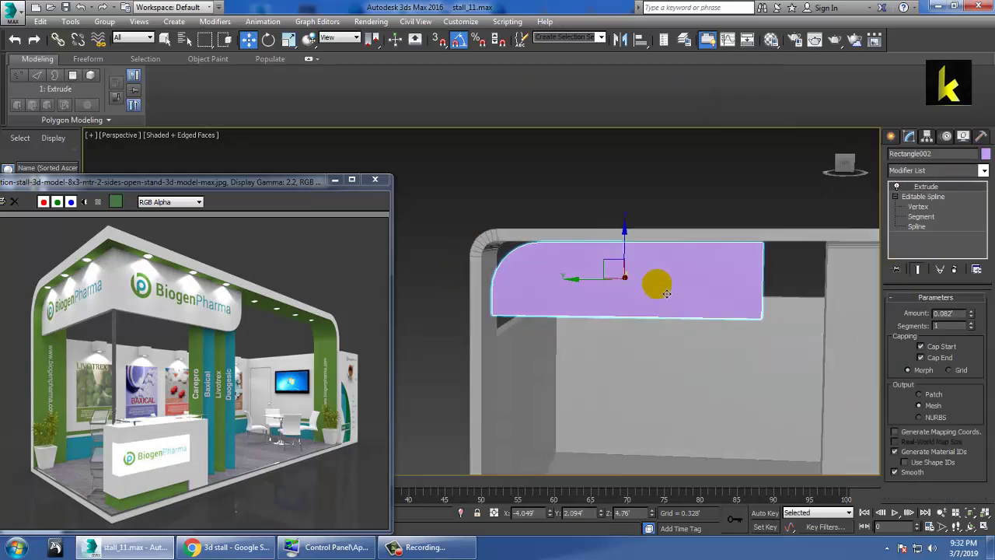
# Raise the side panel to about Z 4.876' under the side top beam, then deselect it
pyautogui.moveTo(666, 293)
pyautogui.keyDown('alt'); pyautogui.mouseDown(button='middle')
pyautogui.moveTo(700, 268)
pyautogui.moveTo(652, 254)
pyautogui.mouseUp(button='middle'); pyautogui.keyUp('alt')
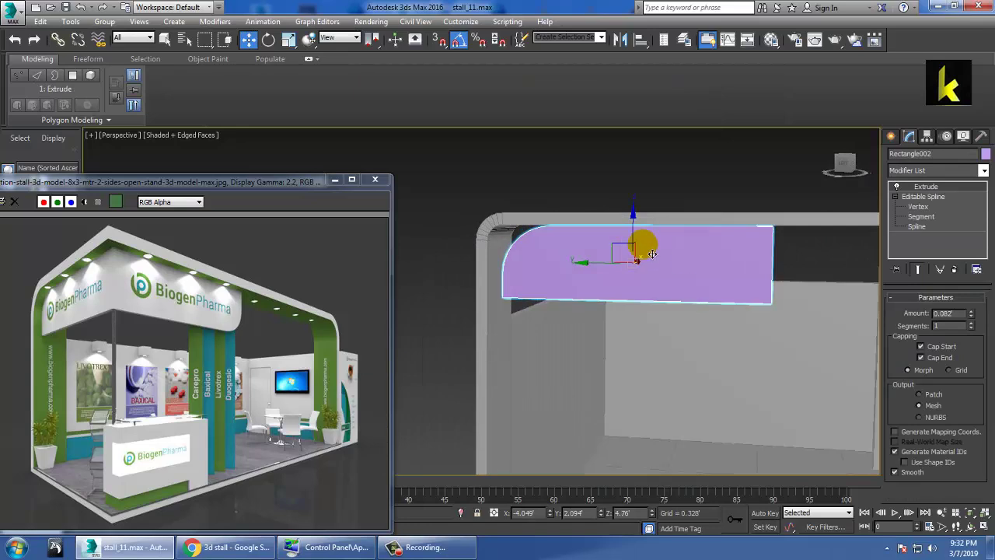
pyautogui.moveTo(652, 254); pyautogui.dragTo(642, 230)
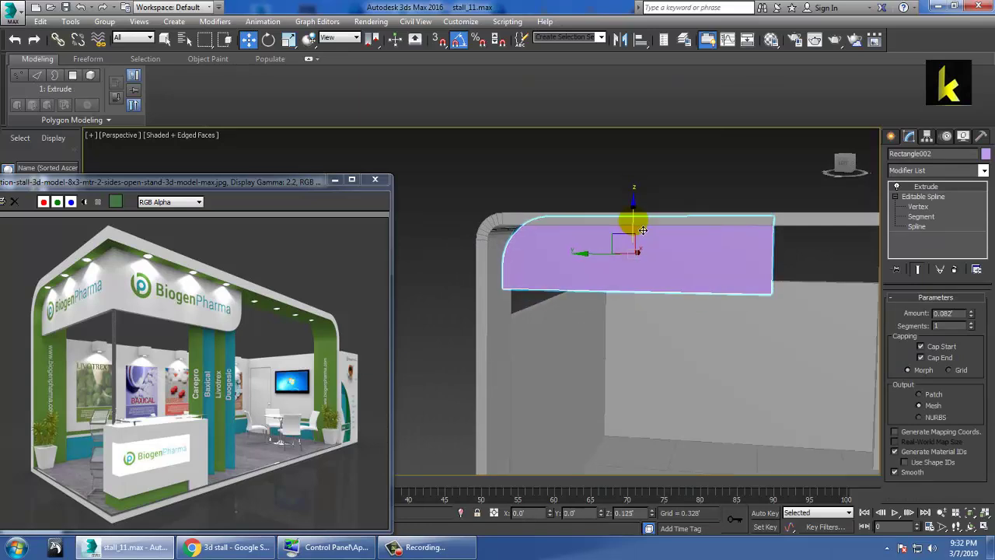
pyautogui.keyDown('alt'); pyautogui.moveTo(642, 230); pyautogui.dragTo(753, 264, button='middle'); pyautogui.keyUp('alt')
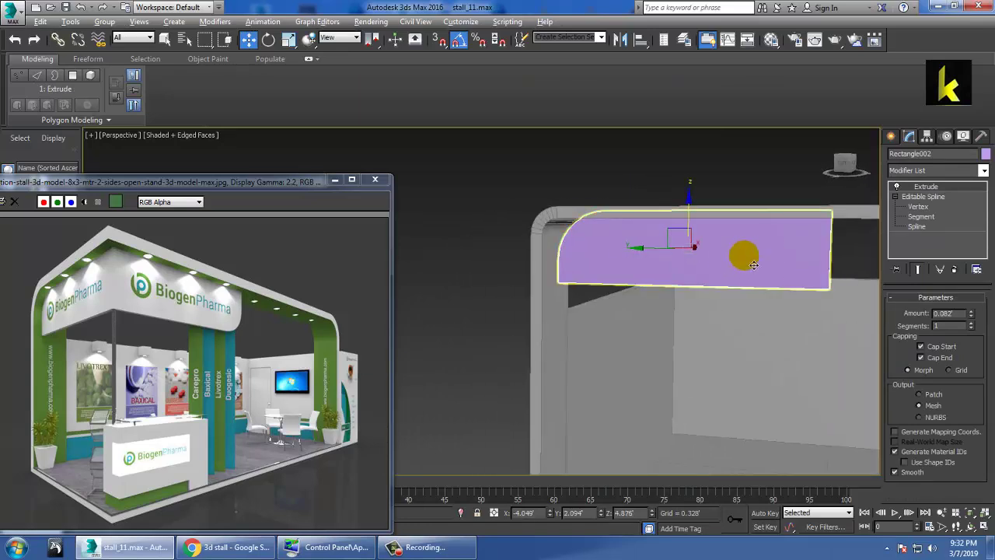
pyautogui.hotkey('alt', 'w')
pyautogui.rightClick(679, 222)
pyautogui.hotkey('alt', 'w')
pyautogui.hotkey('alt', 'w')
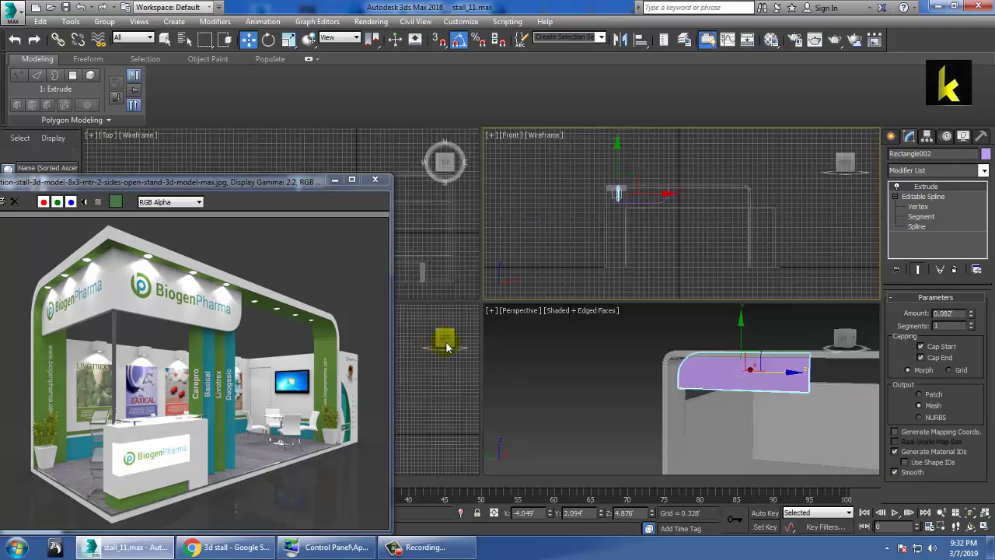
pyautogui.hotkey('alt', 'w')
pyautogui.scroll(3, 484, 371)
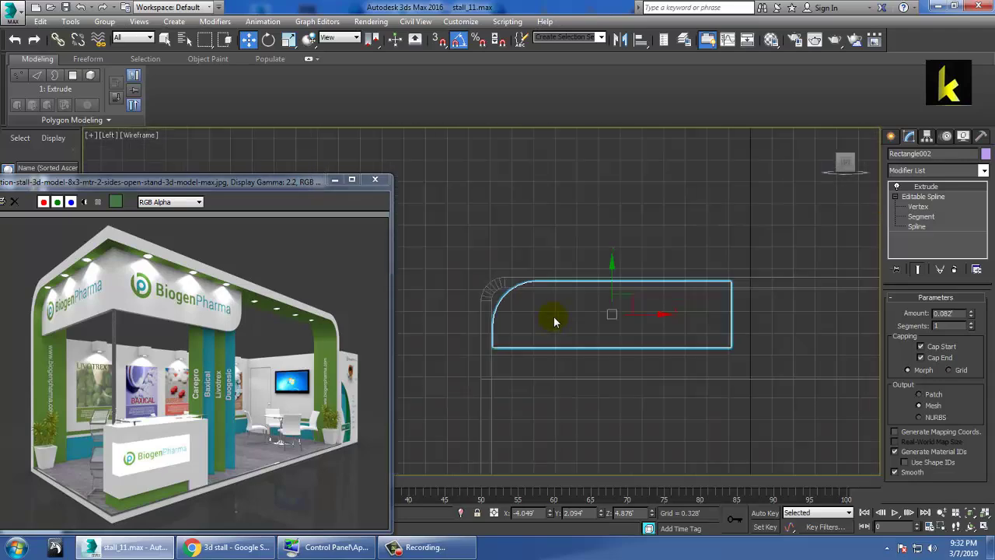
pyautogui.scroll(1, 553, 317)
pyautogui.moveTo(595, 312); pyautogui.dragTo(609, 268, button='middle')
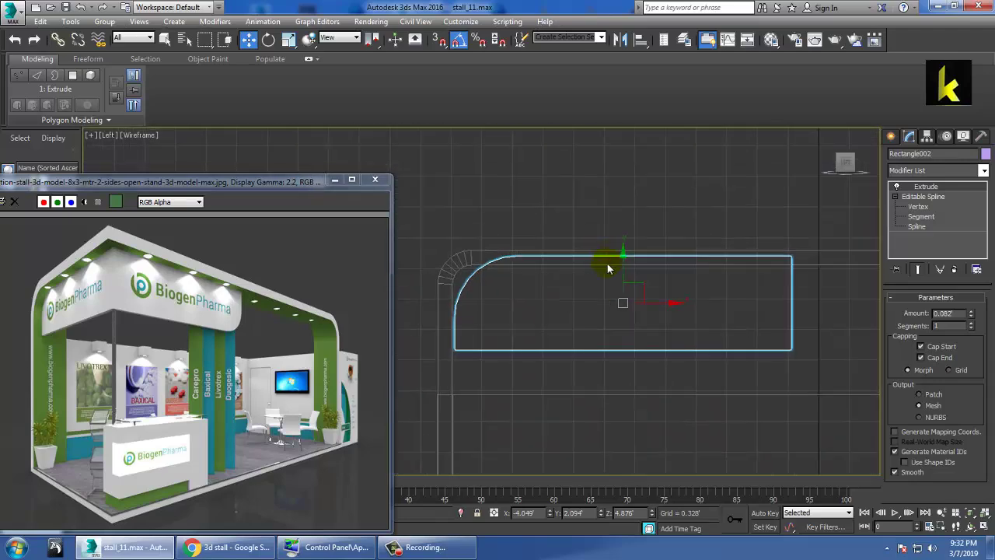
pyautogui.click(847, 241)
pyautogui.click(891, 137)
# Draw a new rectangle across the side fascia and convert it to an Editable Spline at vertex level
pyautogui.click(962, 226)
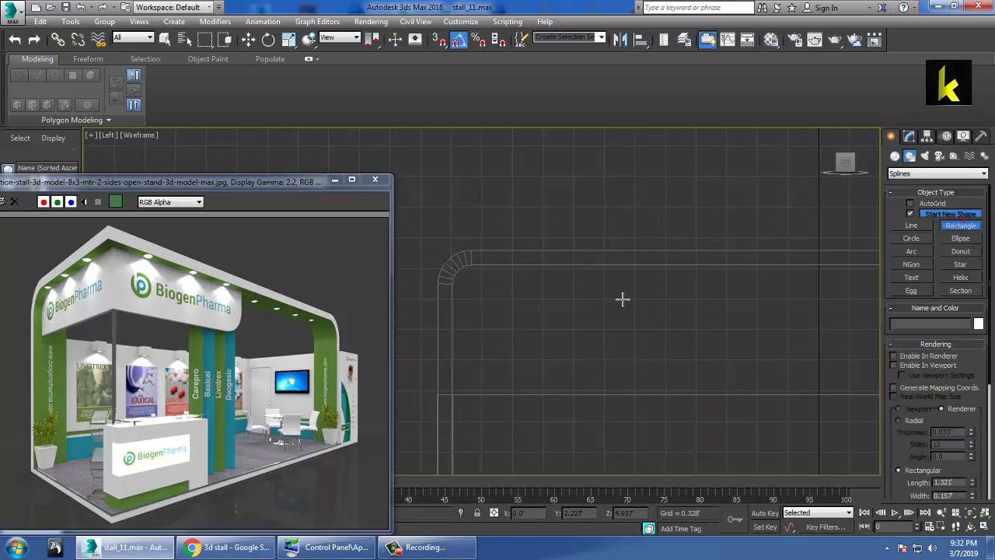
pyautogui.moveTo(702, 269); pyautogui.dragTo(459, 370)
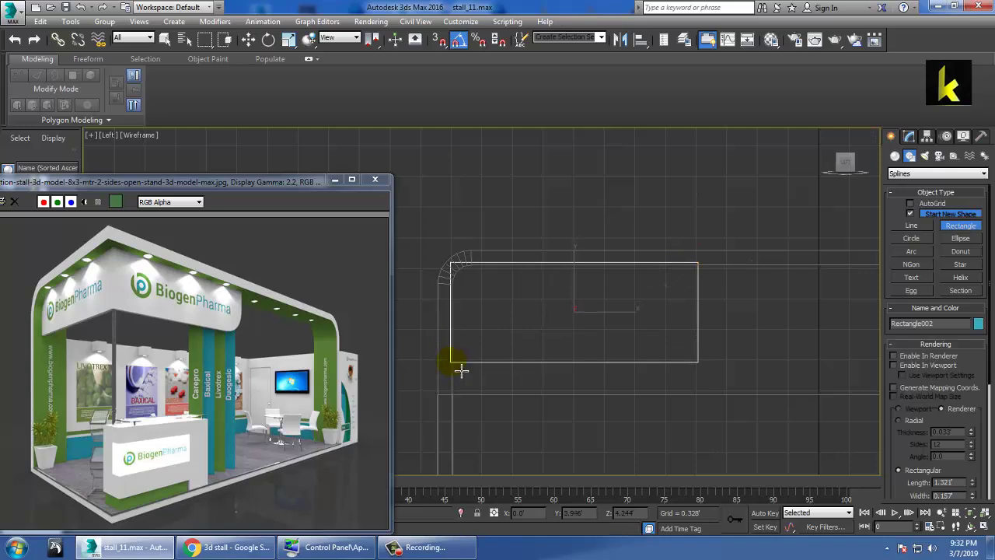
pyautogui.rightClick(461, 370)
pyautogui.click(908, 136)
pyautogui.rightClick(919, 198)
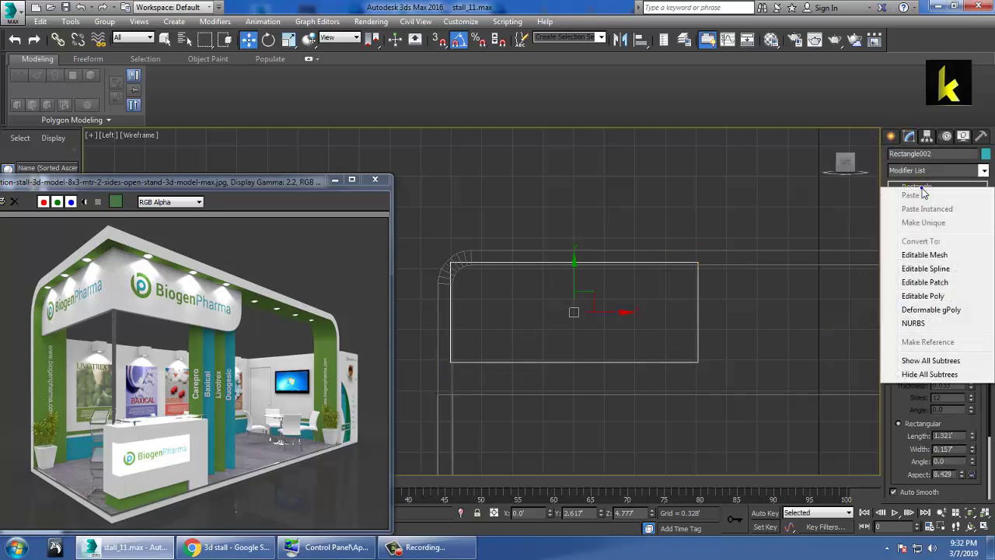
pyautogui.click(956, 269)
pyautogui.click(893, 187)
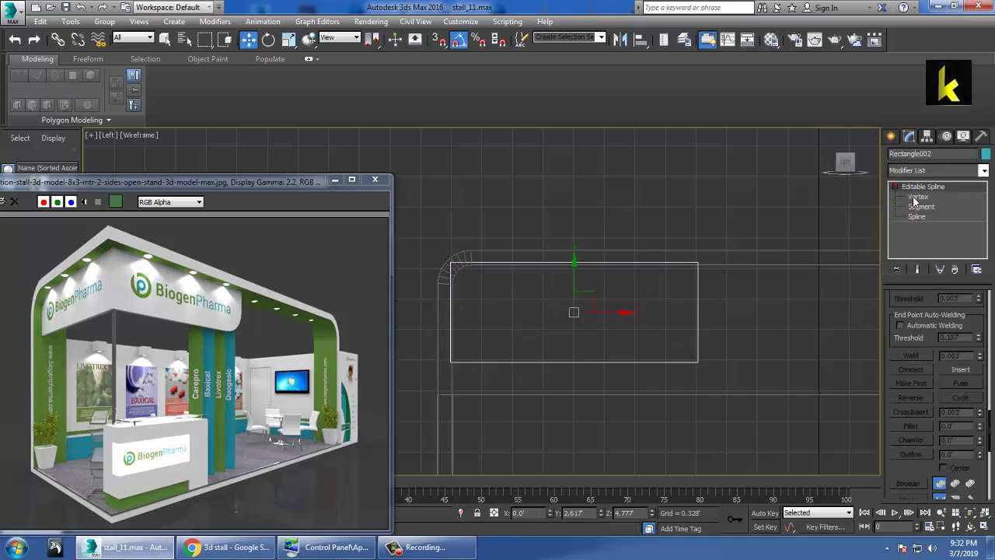
pyautogui.click(917, 197)
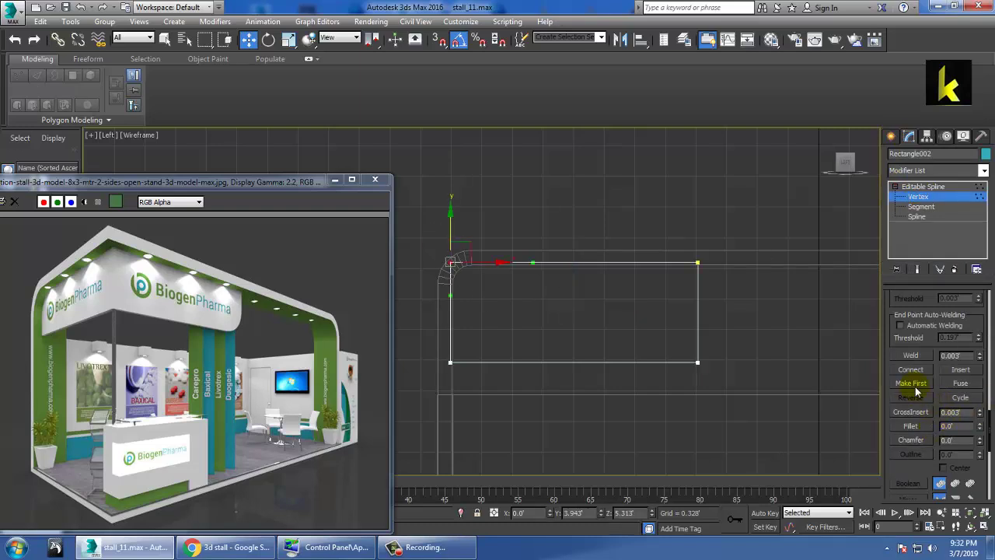
# Fillet the rectangle's top-left corner vertex into a rounded curve
pyautogui.click(914, 427)
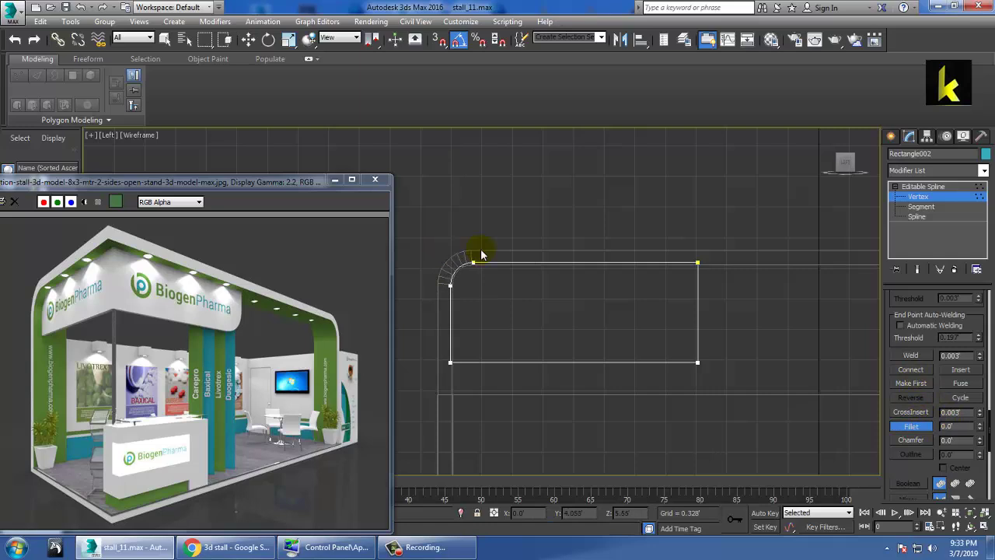
pyautogui.rightClick(481, 254)
pyautogui.hotkey('alt', 'w')
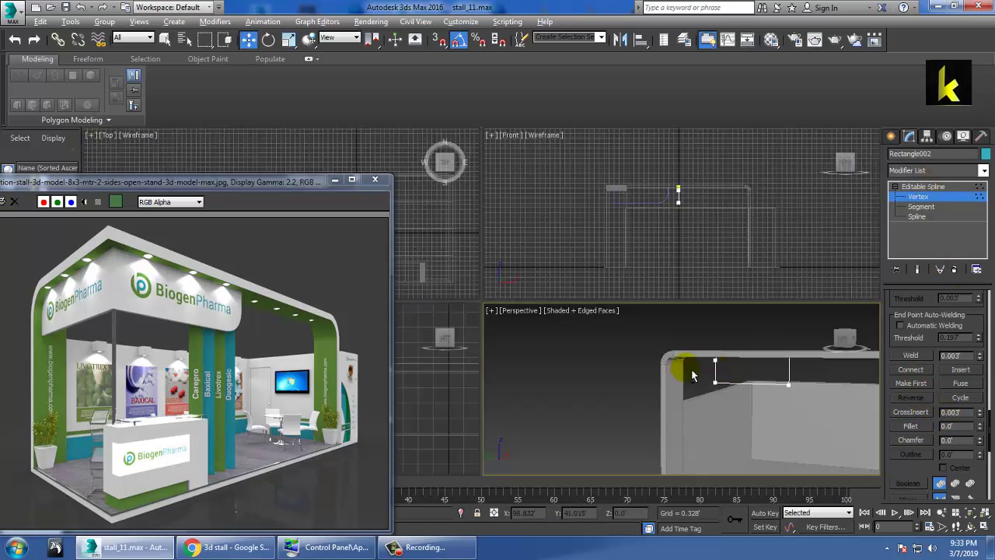
pyautogui.hotkey('alt', 'w')
pyautogui.keyDown('alt'); pyautogui.moveTo(697, 368); pyautogui.dragTo(692, 382, button='middle'); pyautogui.keyUp('alt')
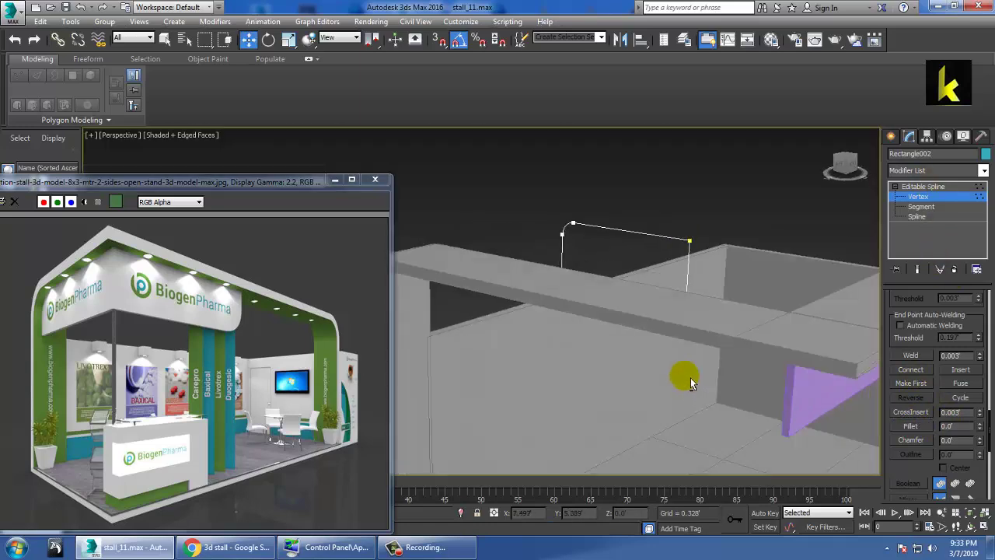
# Add an Extrude modifier to turn the rounded outline into a 0.082' thick side panel
pyautogui.click(913, 187)
pyautogui.click(983, 170)
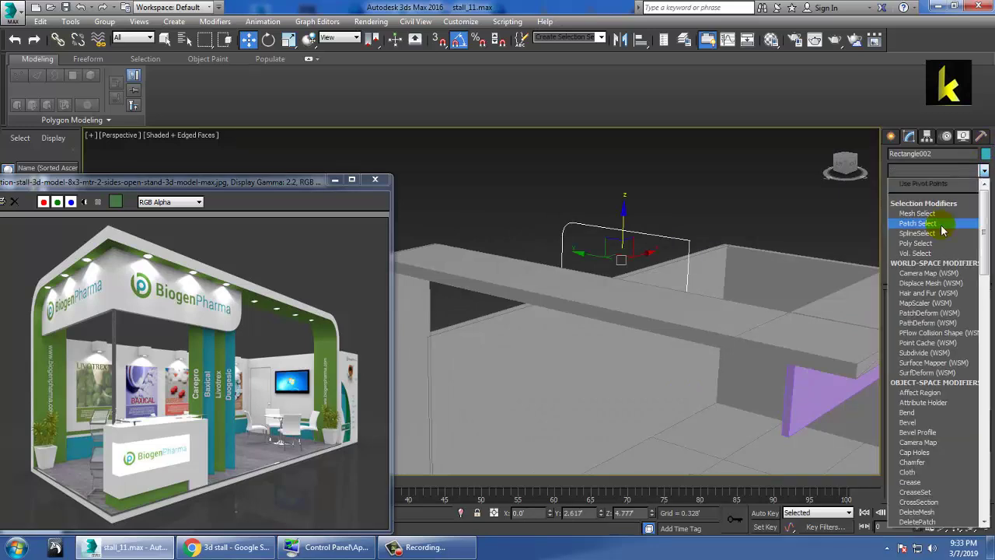
pyautogui.scroll(-10, 938, 233)
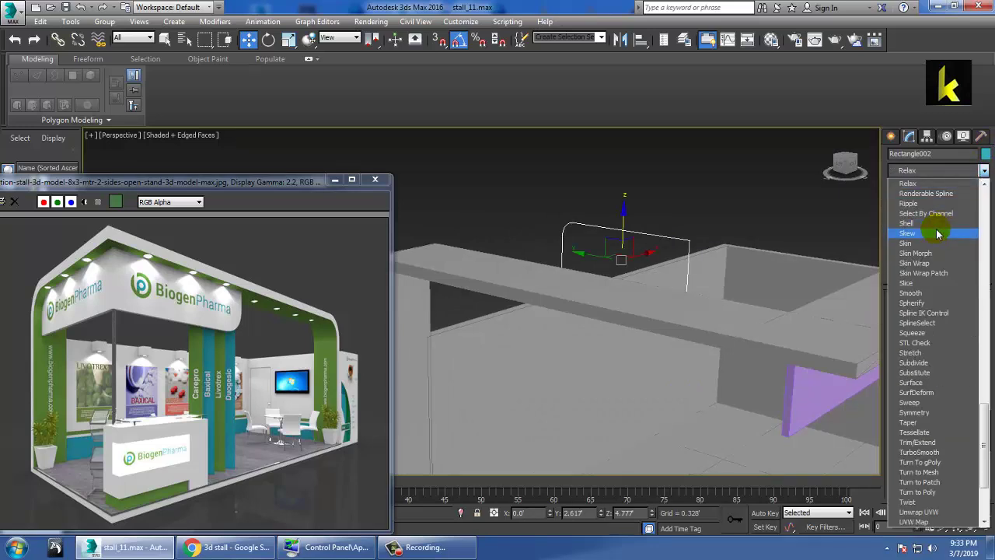
pyautogui.scroll(10, 938, 233)
pyautogui.click(938, 233)
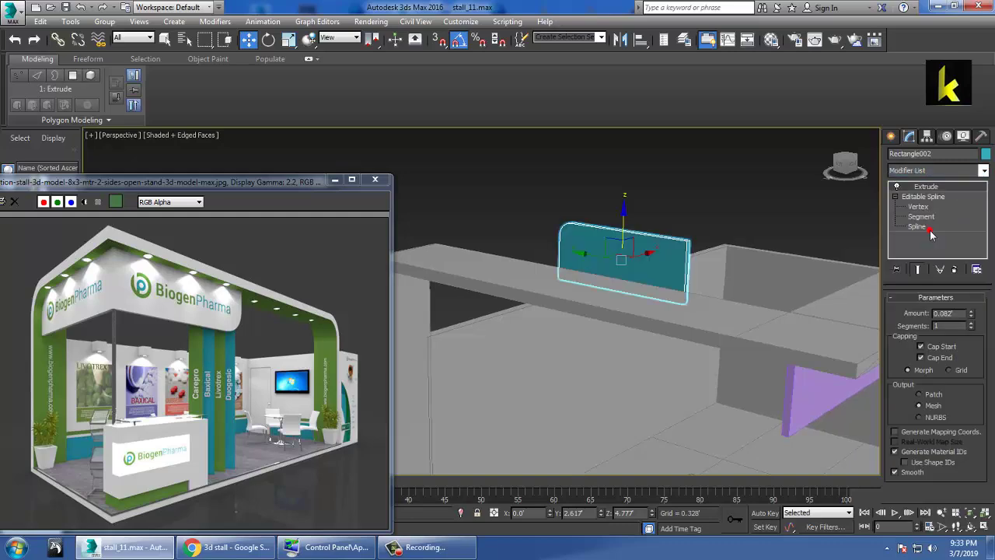
pyautogui.moveTo(650, 284)
pyautogui.keyDown('alt'); pyautogui.mouseDown(button='middle')
pyautogui.moveTo(663, 286)
pyautogui.moveTo(444, 278)
pyautogui.mouseUp(button='middle'); pyautogui.keyUp('alt')
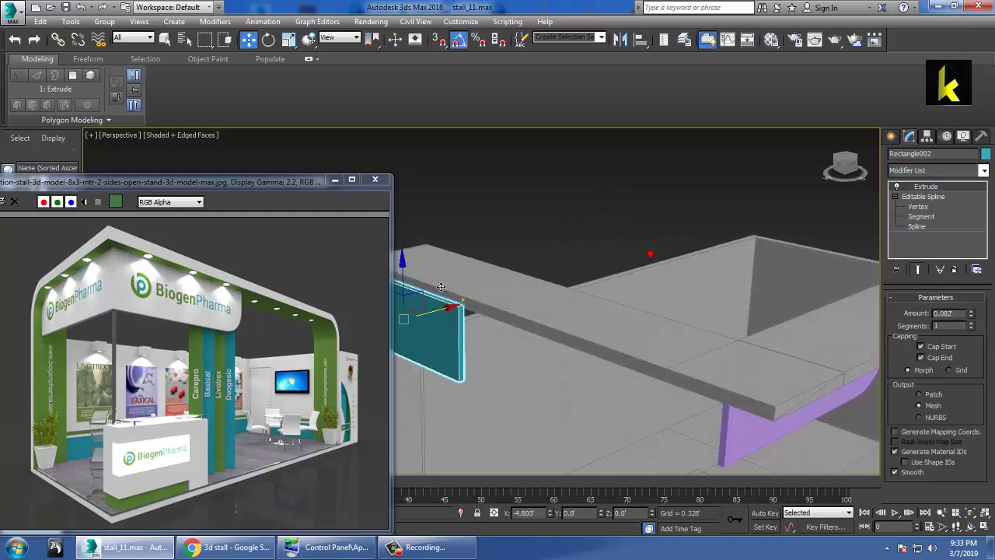
pyautogui.hotkey('alt', 'w')
pyautogui.rightClick(389, 160)
# Move the rounded panel right along X in the Top view
pyautogui.hotkey('alt', 'w')
pyautogui.press('z')
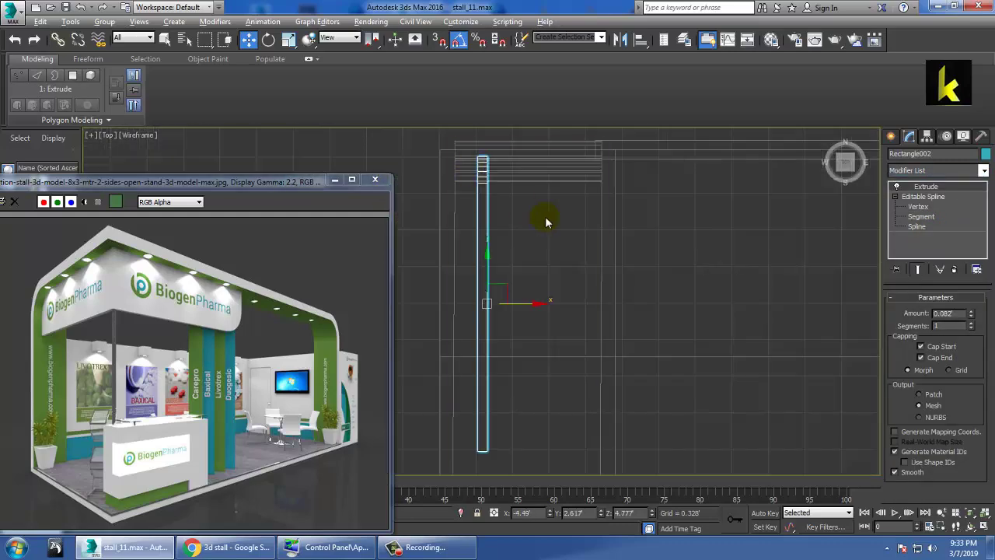
pyautogui.moveTo(632, 317); pyautogui.dragTo(677, 309)
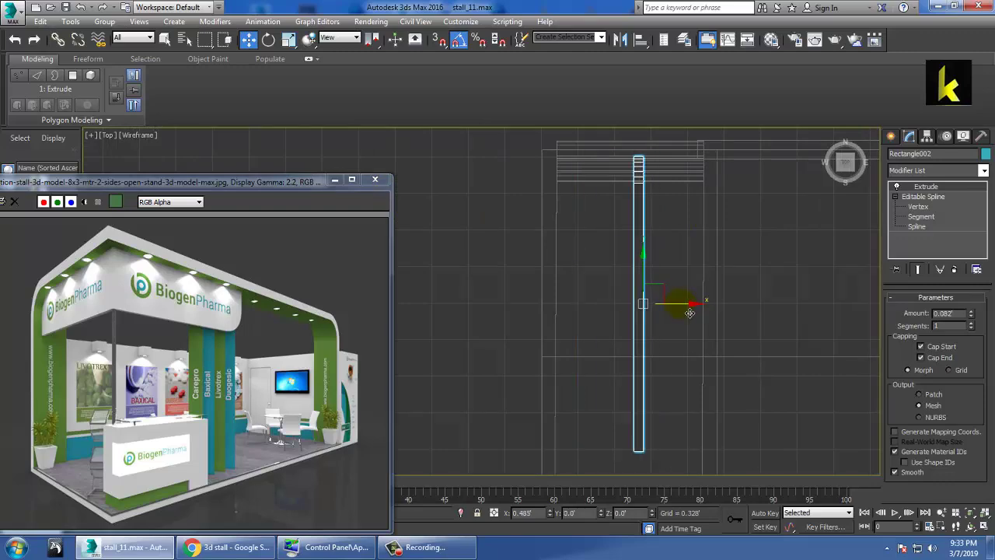
pyautogui.hotkey('alt', 'w')
pyautogui.hotkey('alt', 'w')
pyautogui.scroll(2, 644, 295)
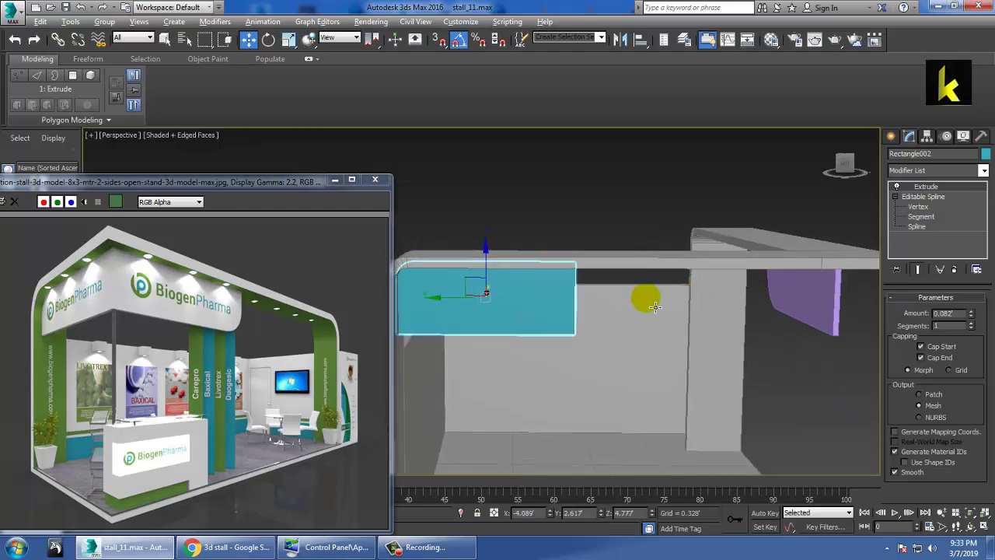
pyautogui.moveTo(644, 295)
pyautogui.keyDown('alt'); pyautogui.mouseDown(button='middle')
pyautogui.moveTo(755, 278)
pyautogui.moveTo(722, 292)
pyautogui.mouseUp(button='middle'); pyautogui.keyUp('alt')
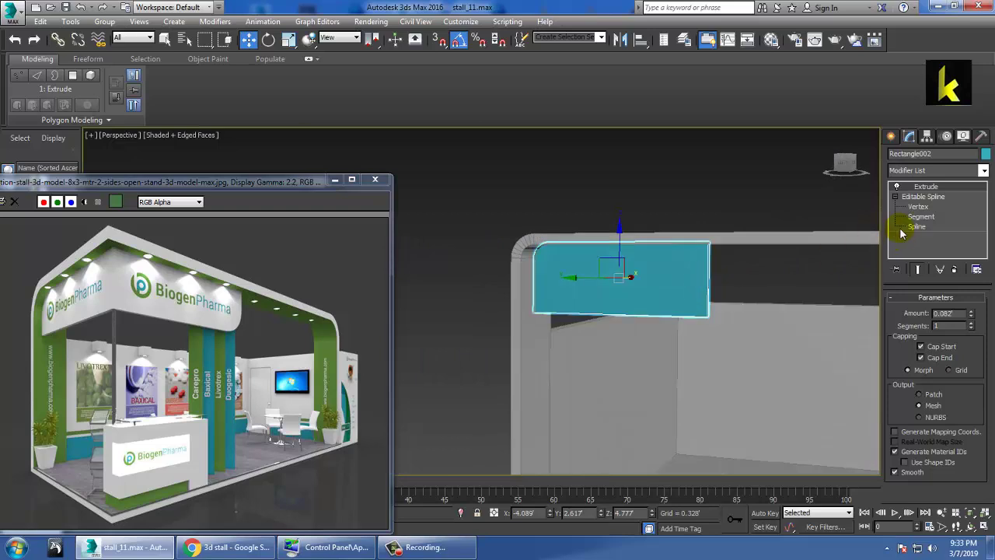
# With Show End Result on, drag the panel's right-hand vertices along the fascia to fit under the front beam
pyautogui.click(918, 207)
pyautogui.click(917, 270)
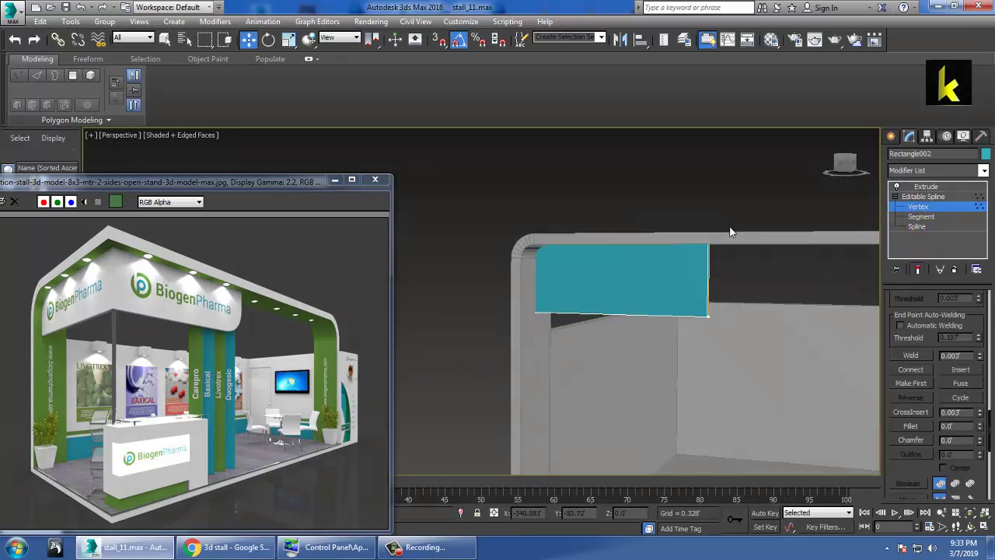
pyautogui.moveTo(692, 225); pyautogui.dragTo(733, 306)
pyautogui.scroll(-3, 733, 306)
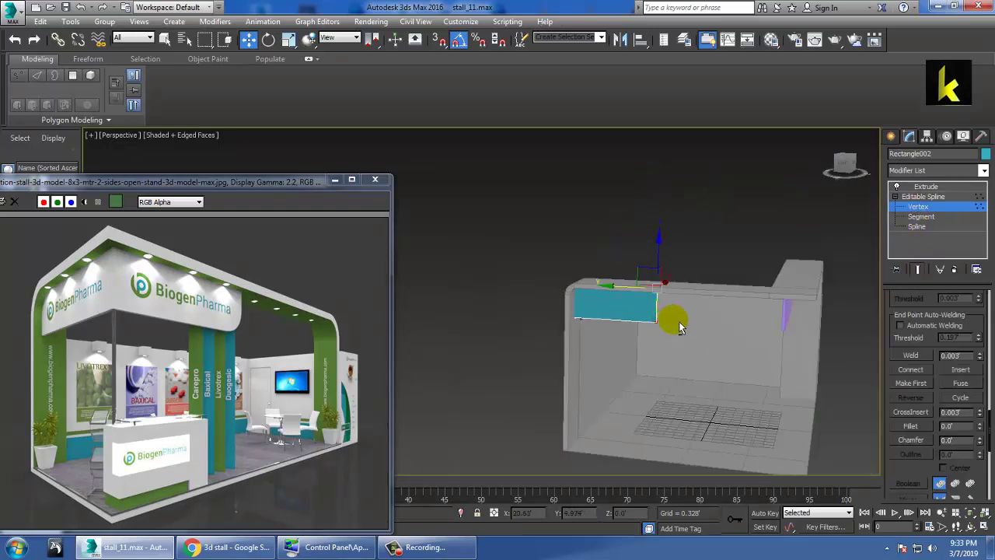
pyautogui.keyDown('alt'); pyautogui.moveTo(666, 318); pyautogui.dragTo(611, 284, button='middle'); pyautogui.keyUp('alt')
pyautogui.moveTo(622, 299); pyautogui.dragTo(750, 328)
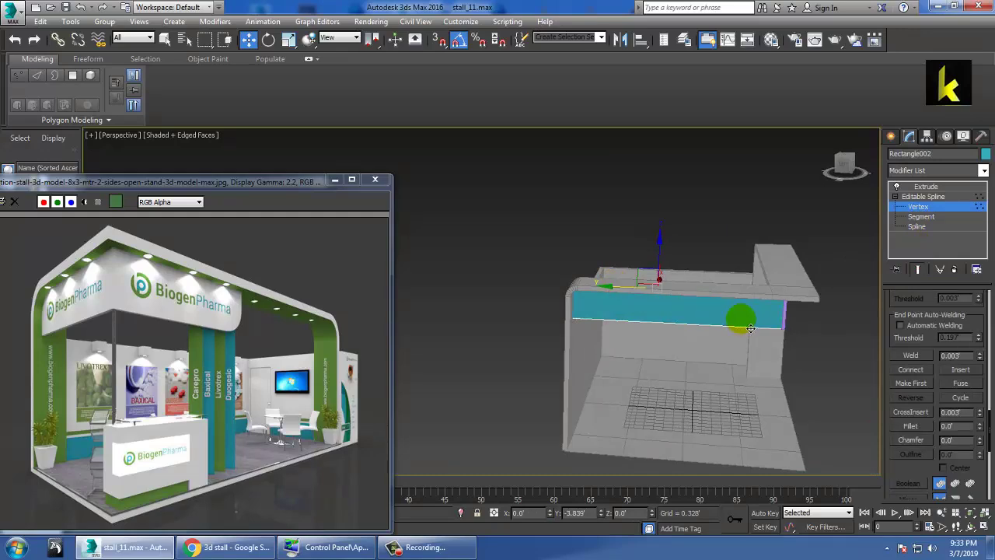
pyautogui.moveTo(750, 328)
pyautogui.keyDown('alt'); pyautogui.mouseDown(button='middle')
pyautogui.moveTo(577, 326)
pyautogui.moveTo(669, 328)
pyautogui.mouseUp(button='middle'); pyautogui.keyUp('alt')
pyautogui.scroll(3, 698, 310)
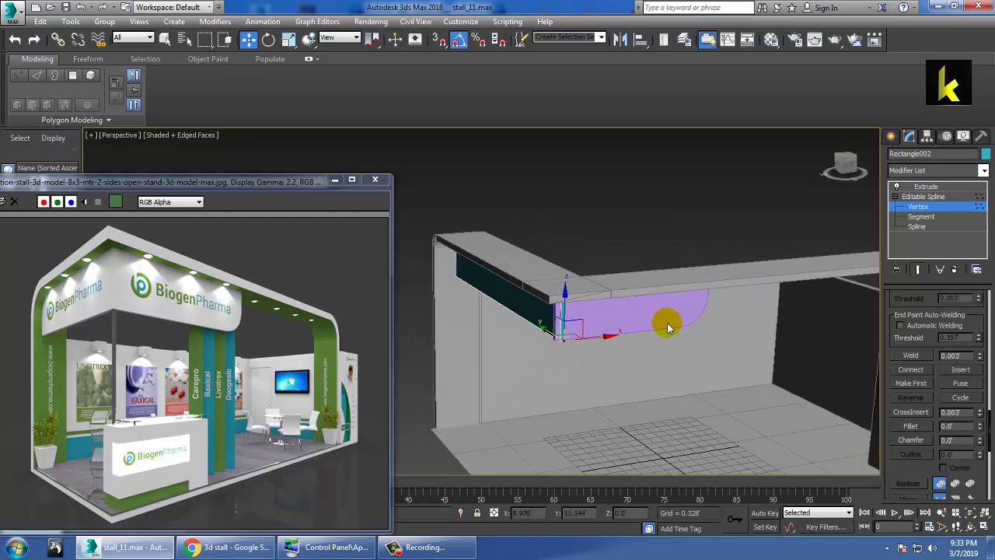
pyautogui.click(934, 206)
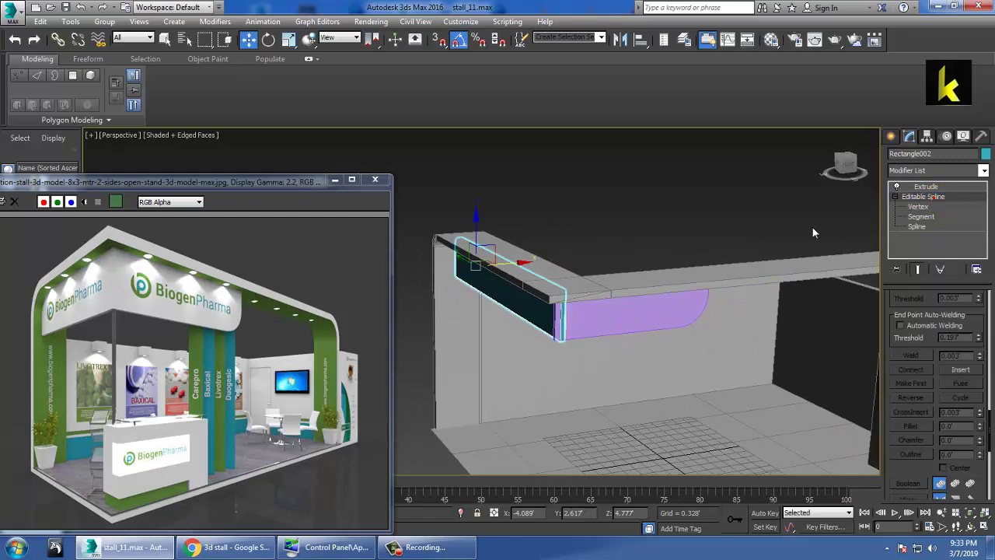
# Reselect Rectangle002 in the Top view and clone it as Rectangle003 rotated 90°
pyautogui.click(656, 311)
pyautogui.click(535, 330)
pyautogui.hotkey('alt', 'w')
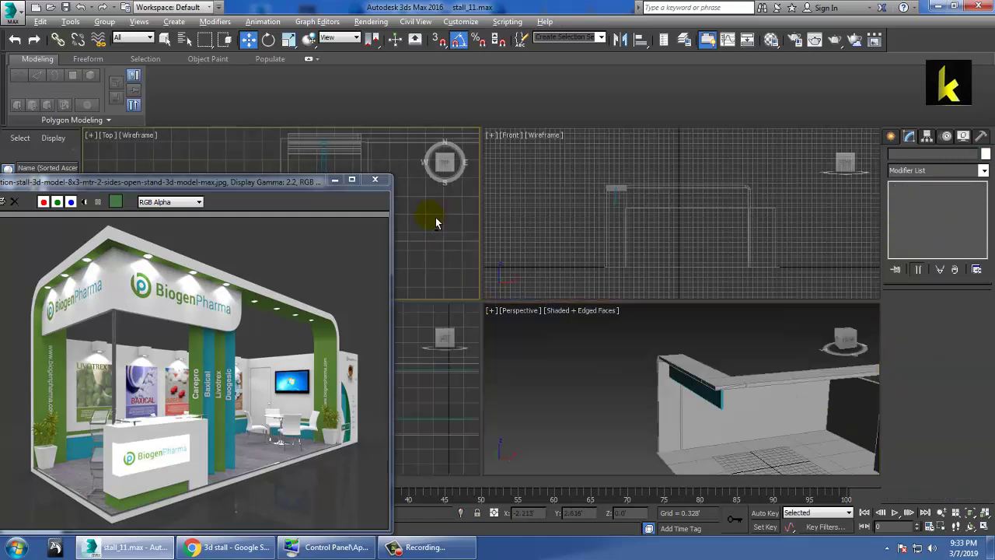
pyautogui.hotkey('alt', 'w')
pyautogui.click(730, 269)
pyautogui.moveTo(731, 269); pyautogui.dragTo(578, 271, button='middle')
pyautogui.press('e')
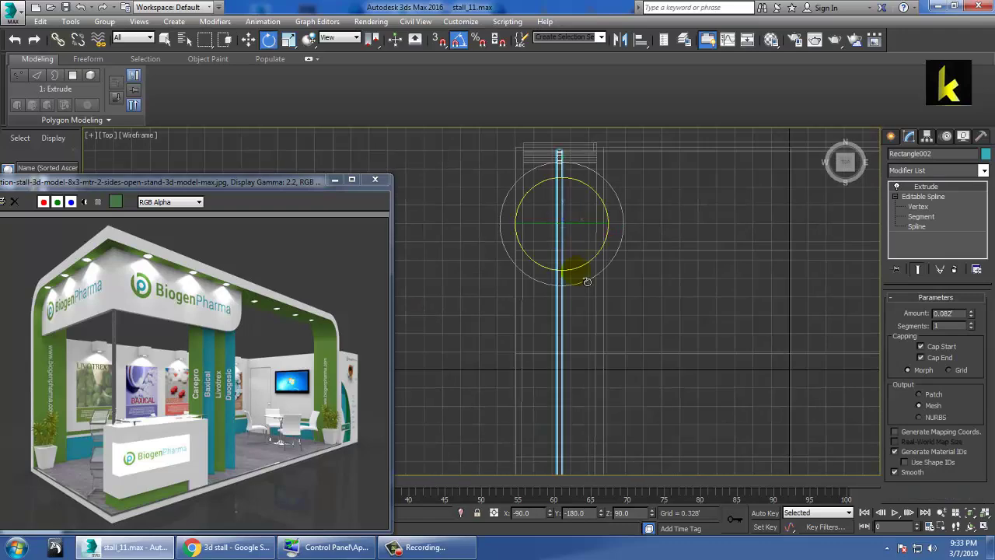
pyautogui.keyDown('shift'); pyautogui.moveTo(596, 241); pyautogui.dragTo(583, 240); pyautogui.keyUp('shift')
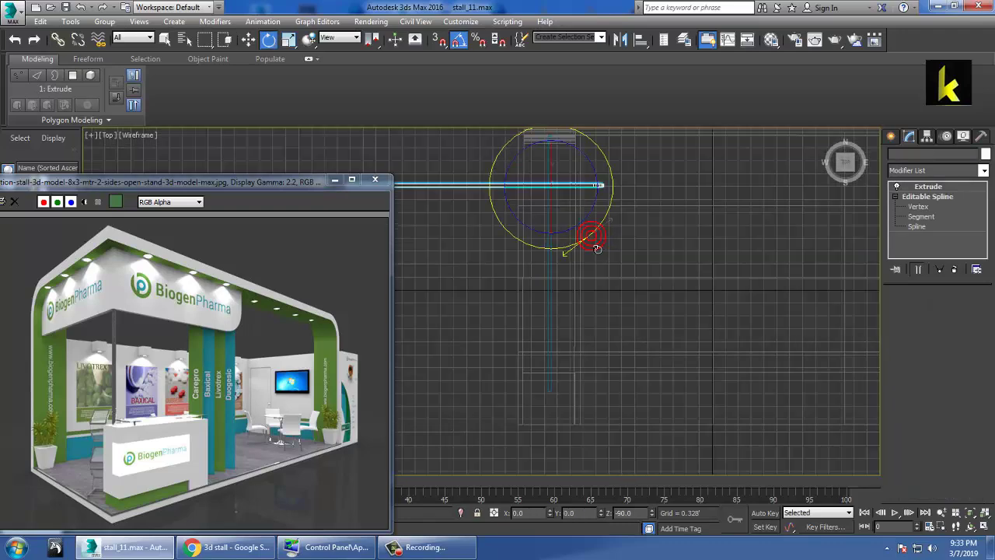
pyautogui.click(500, 325)
# Move Rectangle003 down and right along the stall's other edge
pyautogui.press('w')
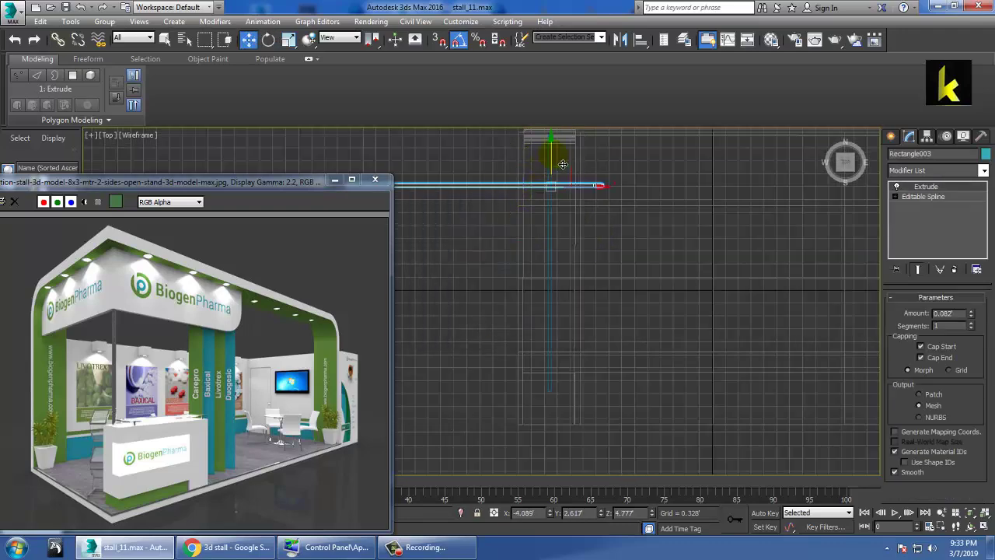
pyautogui.moveTo(563, 164); pyautogui.dragTo(600, 366)
pyautogui.moveTo(600, 400)
pyautogui.mouseDown()
pyautogui.moveTo(766, 400)
pyautogui.moveTo(813, 411)
pyautogui.mouseUp()
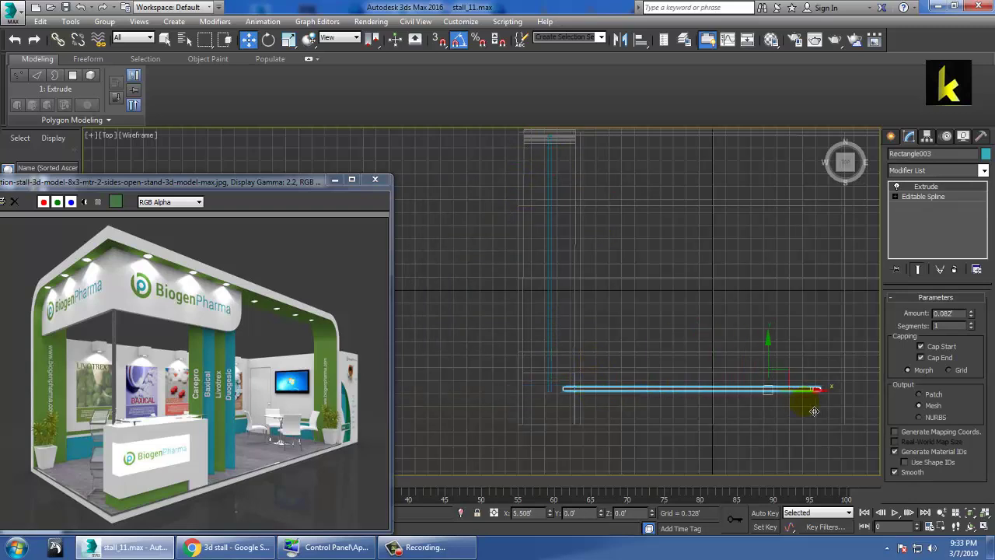
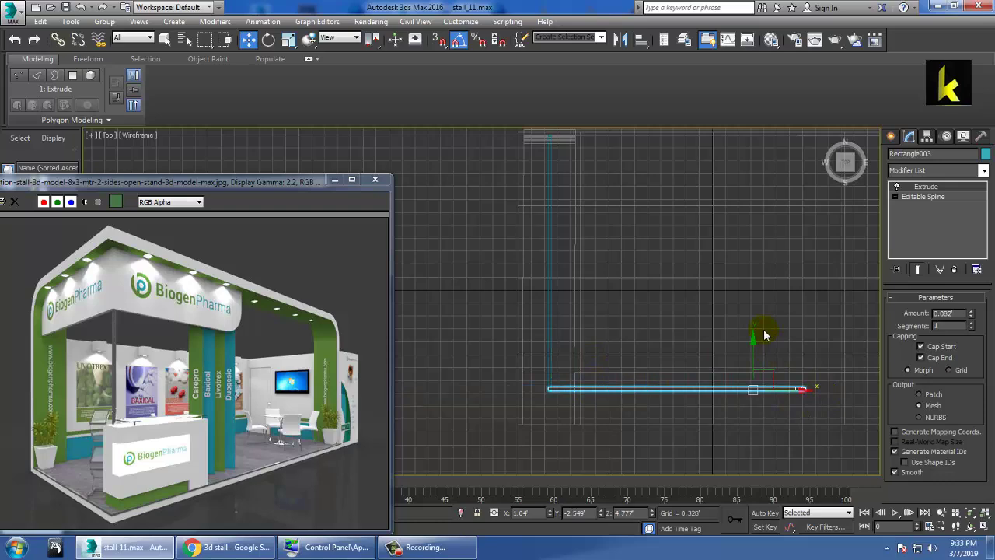
# Enter Vertex level on the header rectangle's Editable Spline to inspect its vertices
pyautogui.moveTo(764, 334); pyautogui.dragTo(595, 310, button='middle')
pyautogui.click(899, 198)
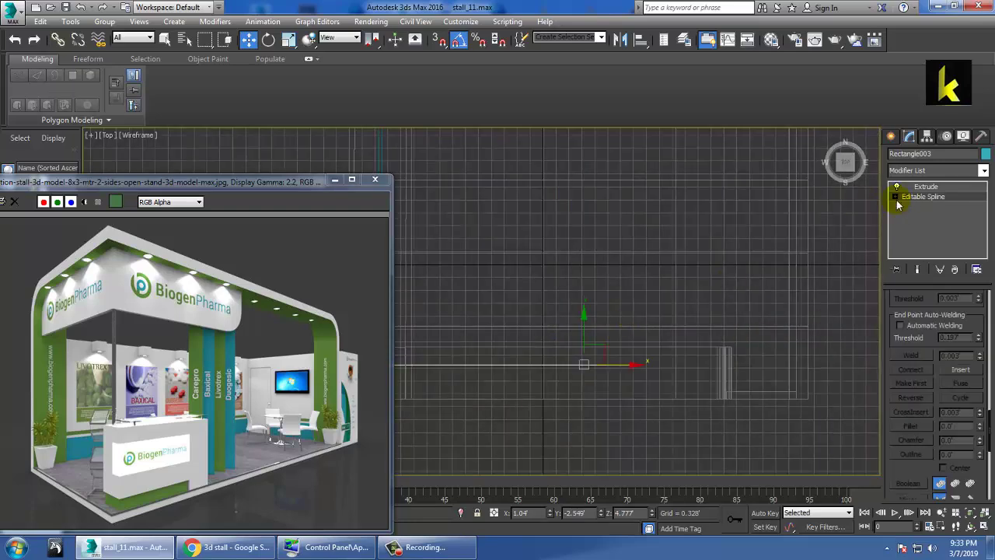
pyautogui.click(895, 197)
pyautogui.click(910, 206)
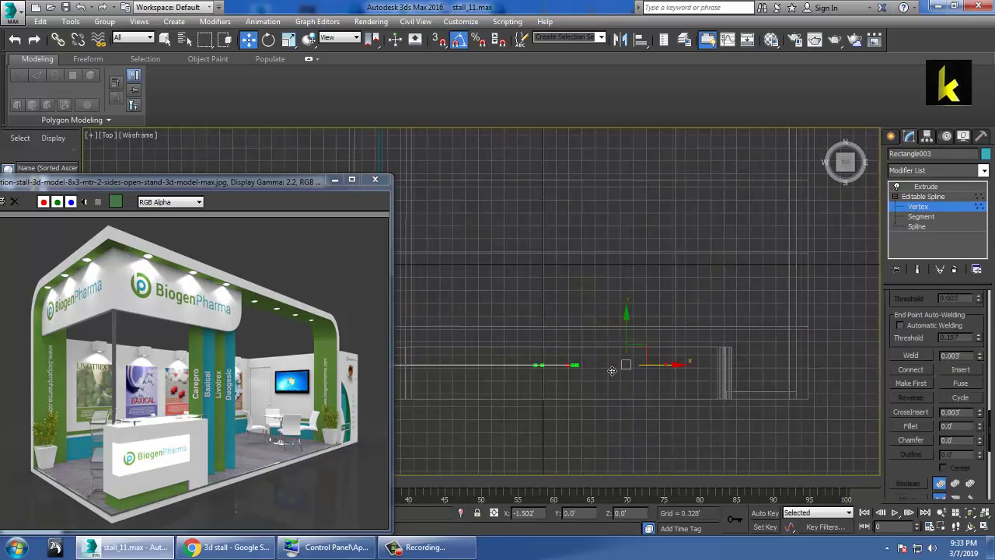
# Return to Extrude and frame the teal fascia panel in a maximized Perspective view
pyautogui.hotkey('alt', 'w')
pyautogui.hotkey('alt', 'w')
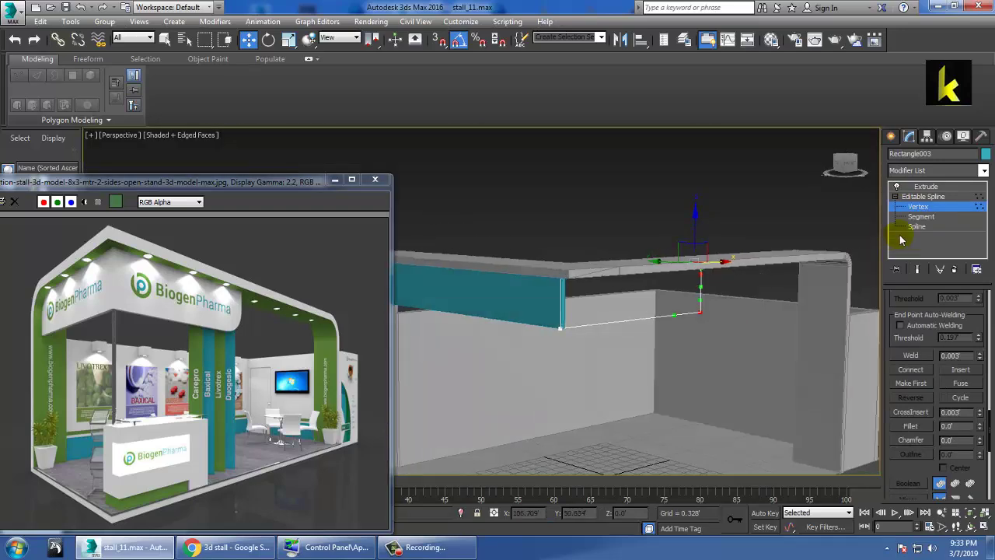
pyautogui.click(925, 186)
pyautogui.moveTo(628, 322)
pyautogui.mouseDown(button='middle')
pyautogui.moveTo(745, 342)
pyautogui.moveTo(710, 311)
pyautogui.moveTo(728, 329)
pyautogui.mouseUp(button='middle')
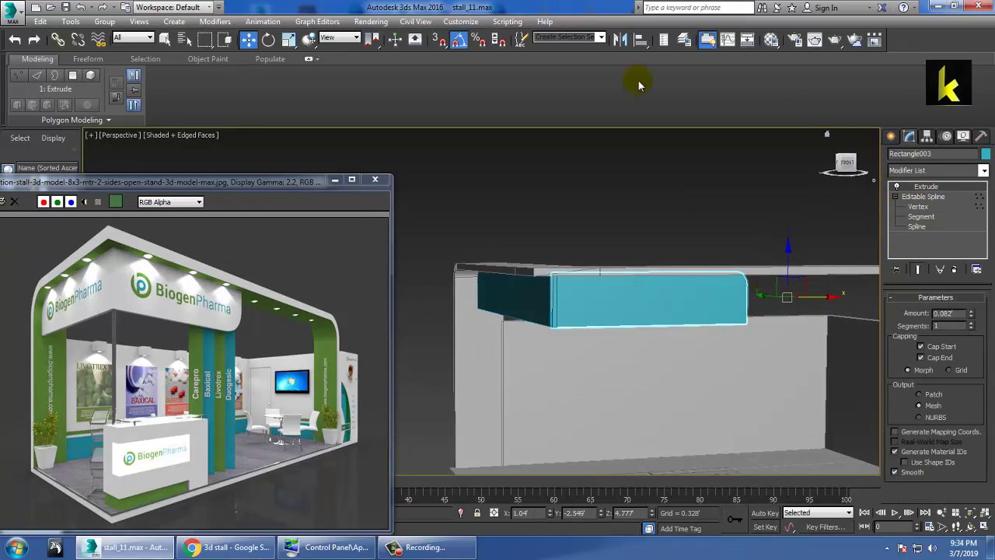
# Nudge the teal fascia panel flush under the header, then zoom into the Top view
pyautogui.click(619, 40)
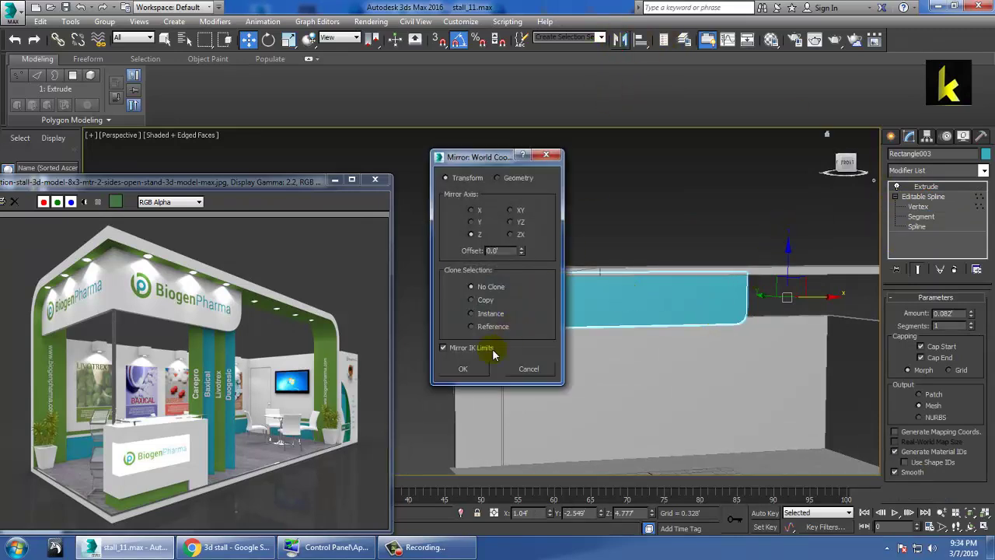
pyautogui.click(528, 369)
pyautogui.moveTo(595, 302)
pyautogui.keyDown('alt'); pyautogui.mouseDown(button='middle')
pyautogui.moveTo(789, 317)
pyautogui.moveTo(733, 300)
pyautogui.moveTo(755, 300)
pyautogui.moveTo(762, 275)
pyautogui.moveTo(780, 286)
pyautogui.mouseUp(button='middle'); pyautogui.keyUp('alt')
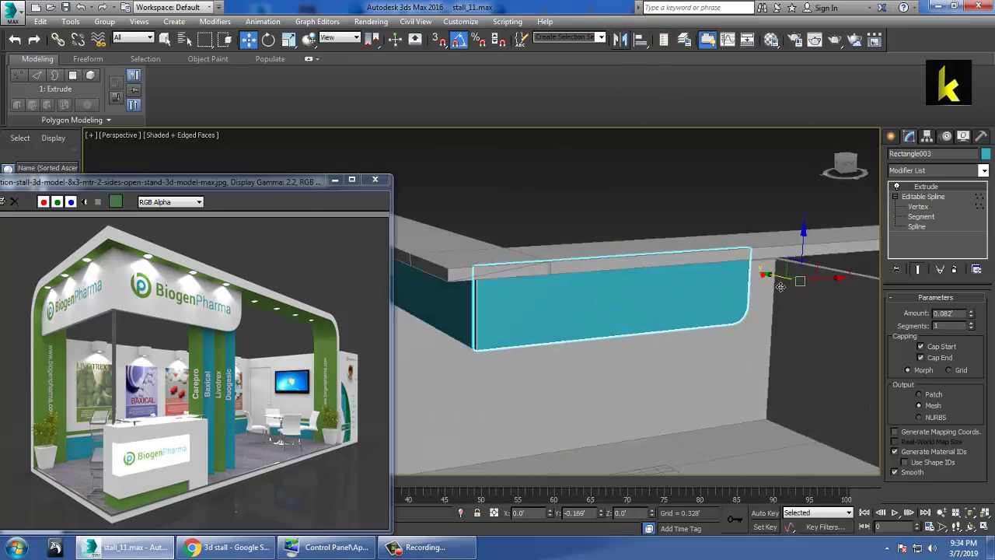
pyautogui.moveTo(781, 287); pyautogui.dragTo(832, 291)
pyautogui.keyDown('alt'); pyautogui.moveTo(755, 303); pyautogui.dragTo(645, 337, button='middle'); pyautogui.keyUp('alt')
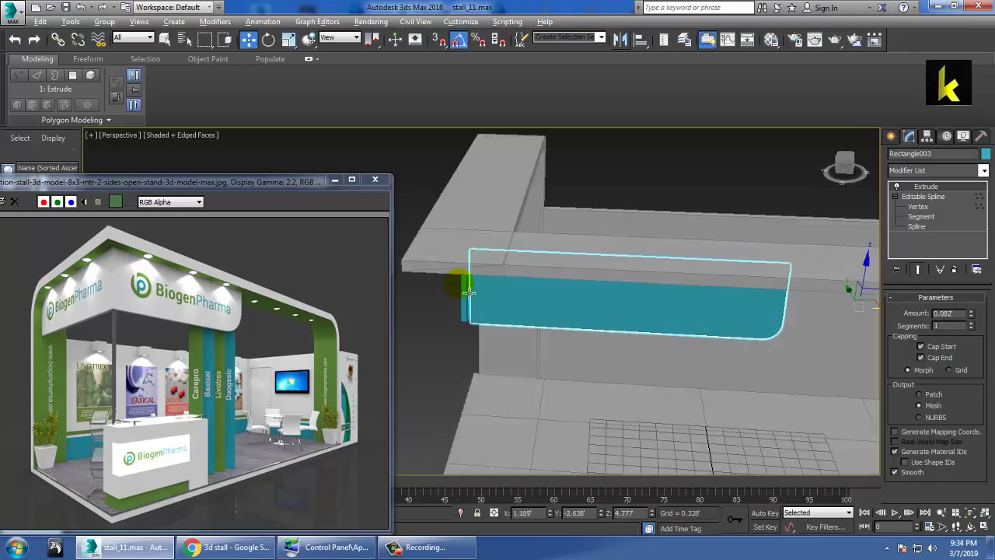
pyautogui.hotkey('alt', 'w')
pyautogui.hotkey('alt', 'w')
pyautogui.scroll(3, 586, 277)
# Select both header rectangles and convert them to Editable Poly
pyautogui.moveTo(586, 277); pyautogui.dragTo(663, 304, button='middle')
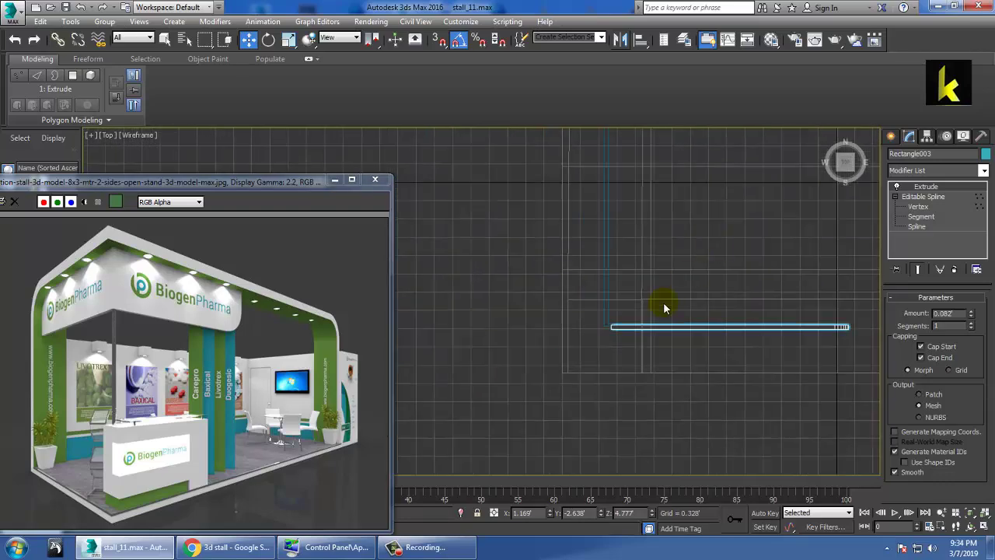
pyautogui.scroll(2, 635, 317)
pyautogui.scroll(-1, 612, 317)
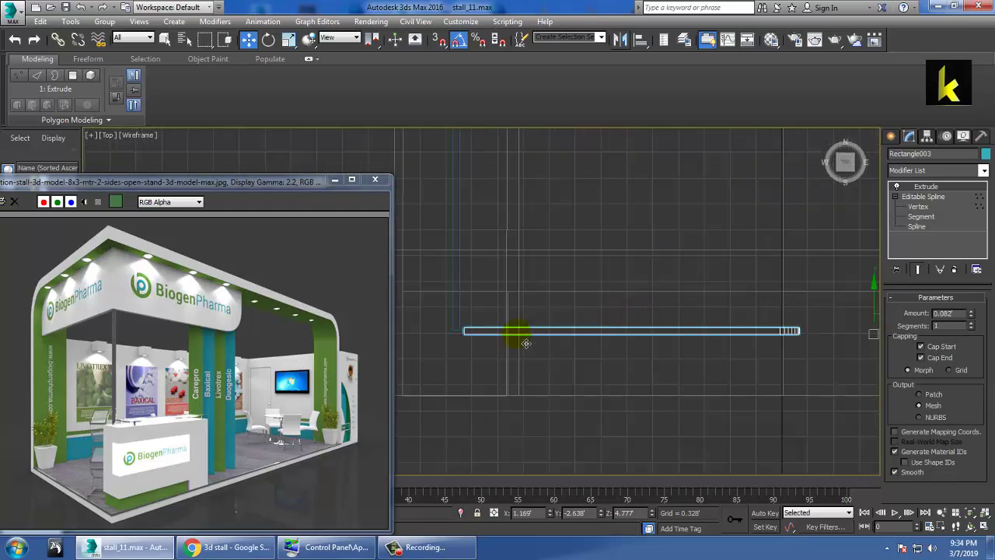
pyautogui.click(453, 336)
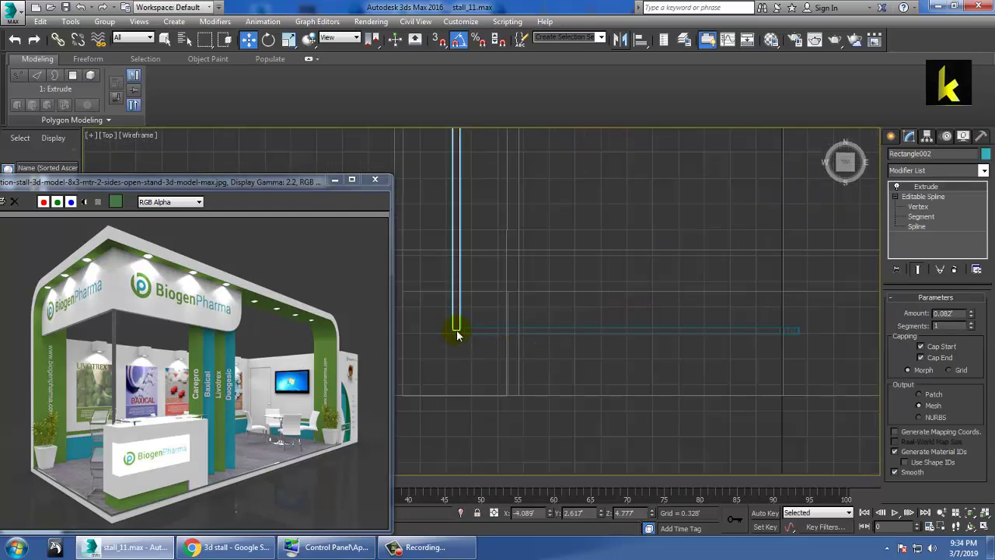
pyautogui.moveTo(474, 308); pyautogui.dragTo(472, 310)
pyautogui.rightClick(461, 318)
pyautogui.moveTo(485, 445)
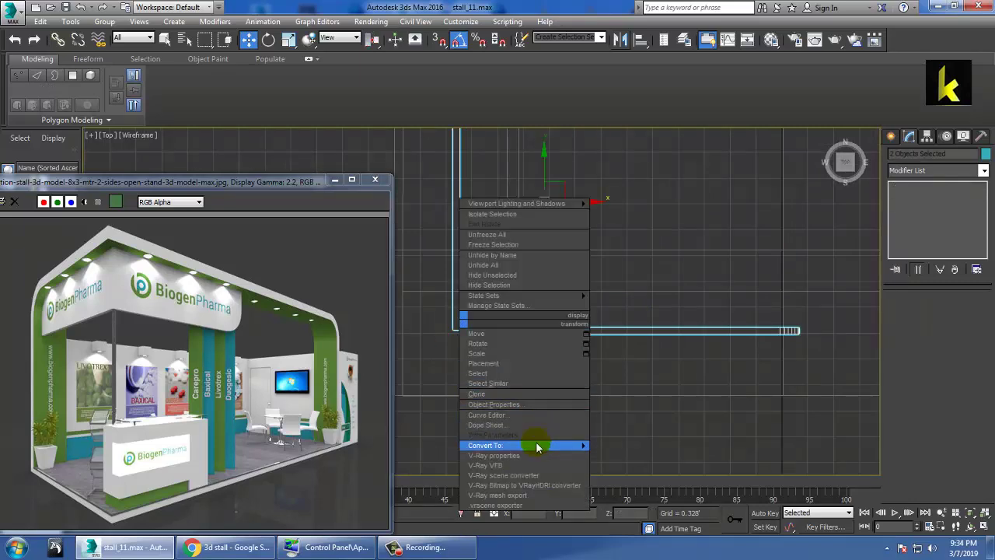
pyautogui.click(671, 447)
# Pull the vertical rectangle's bottom-end vertices down to meet the horizontal fascia, then select Rectangle003
pyautogui.scroll(2, 580, 353)
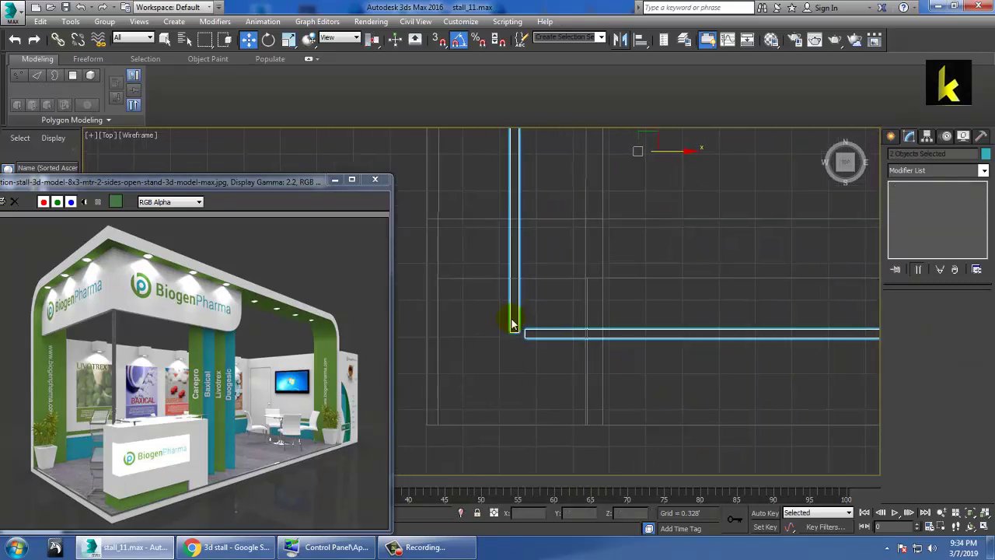
pyautogui.scroll(2, 506, 318)
pyautogui.moveTo(487, 354); pyautogui.dragTo(520, 330)
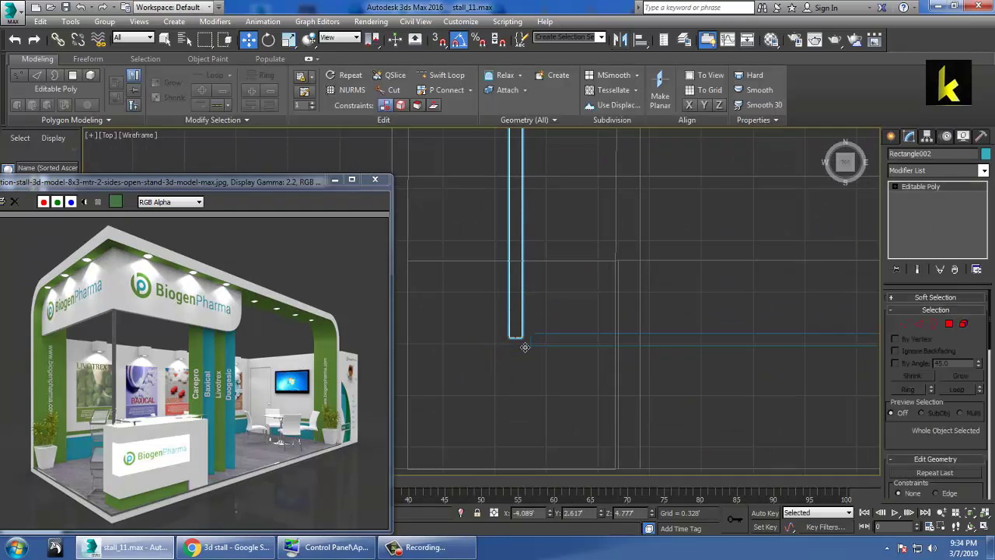
pyautogui.press('1')
pyautogui.moveTo(480, 375); pyautogui.dragTo(532, 330)
pyautogui.scroll(1, 523, 325)
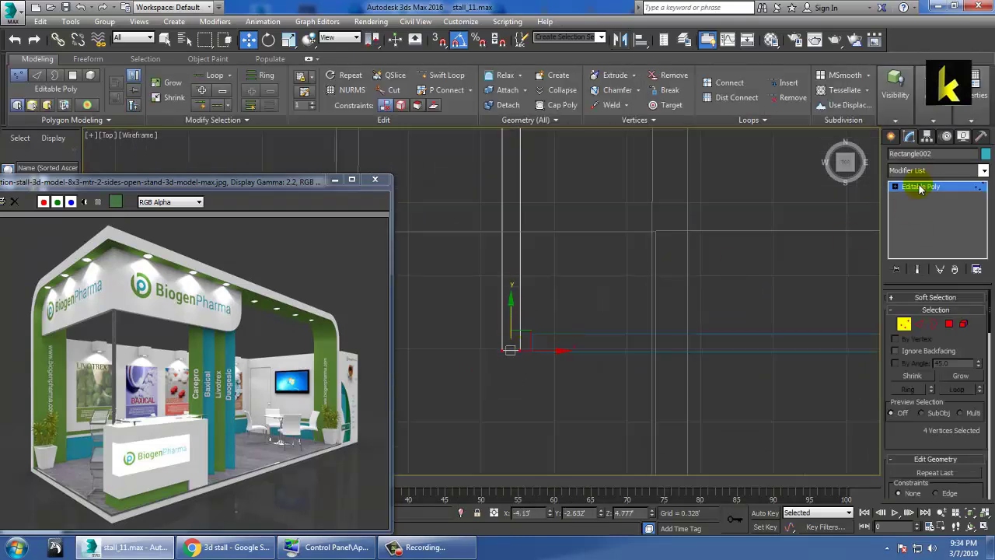
pyautogui.click(441, 74)
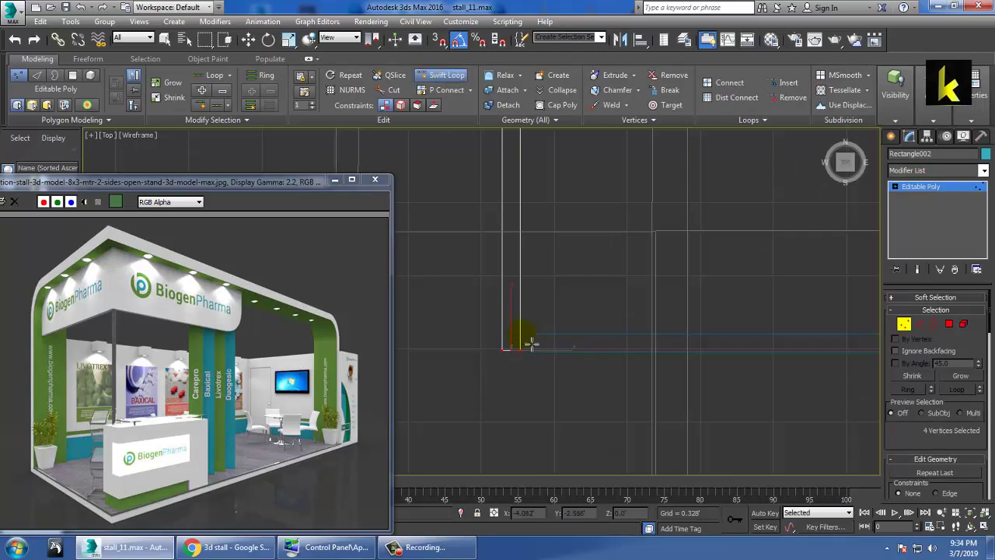
pyautogui.press('w')
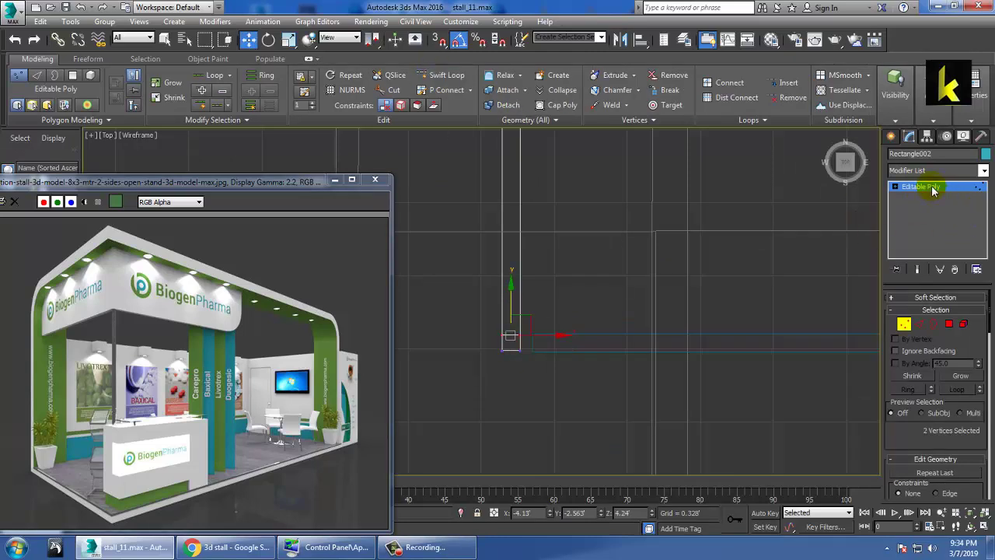
pyautogui.click(933, 189)
pyautogui.click(541, 352)
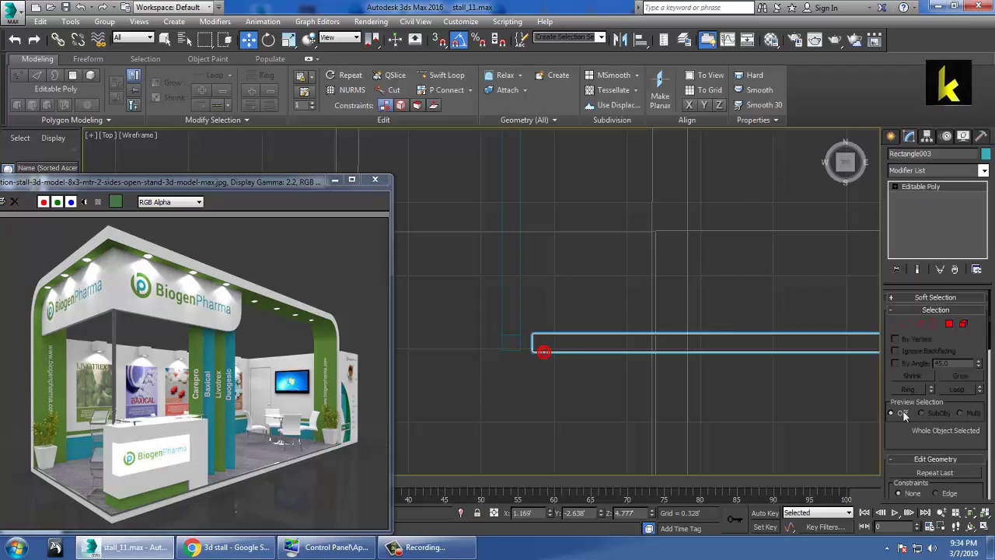
pyautogui.scroll(-3, 932, 404)
# Attach the vertical rectangle to Rectangle003 and select its corner polygons
pyautogui.click(905, 446)
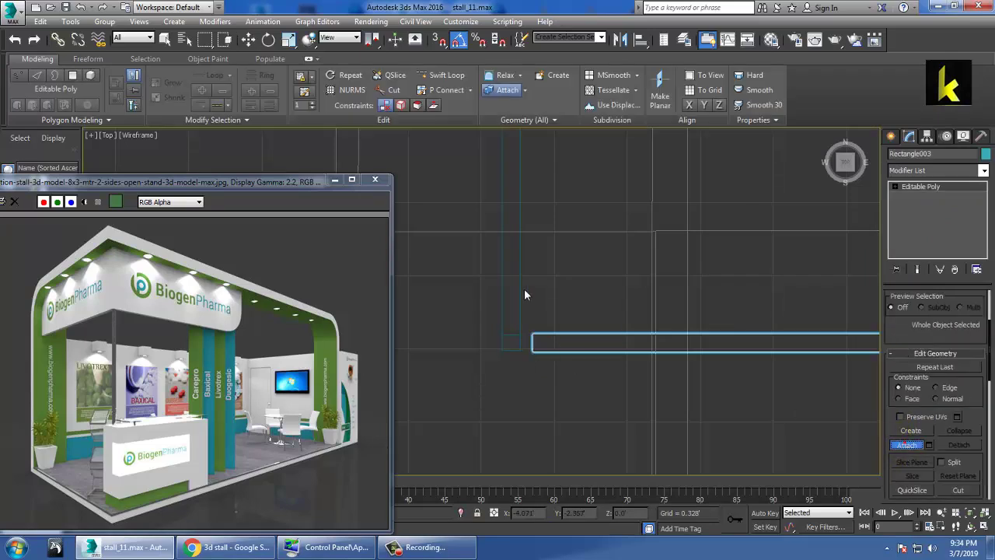
pyautogui.click(518, 310)
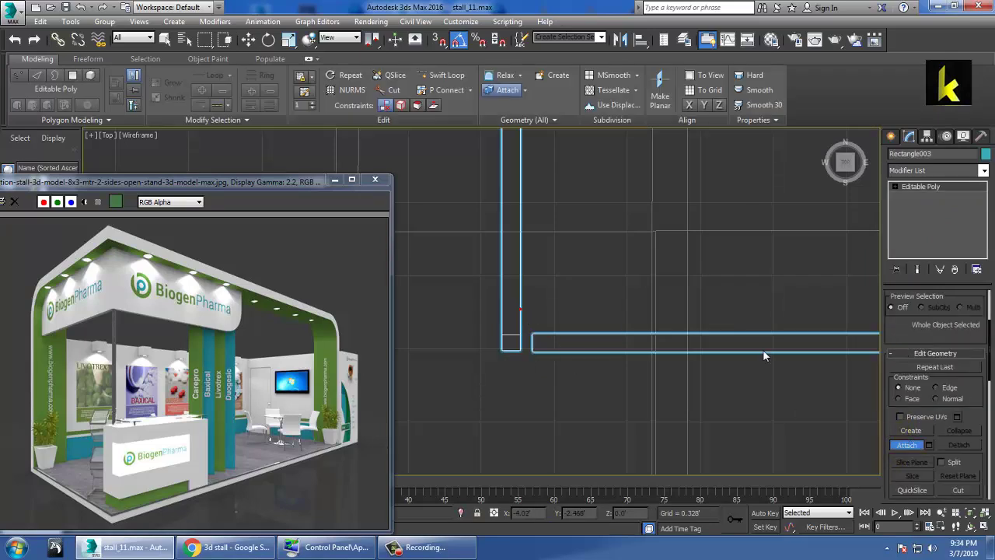
pyautogui.click(912, 447)
pyautogui.press('4')
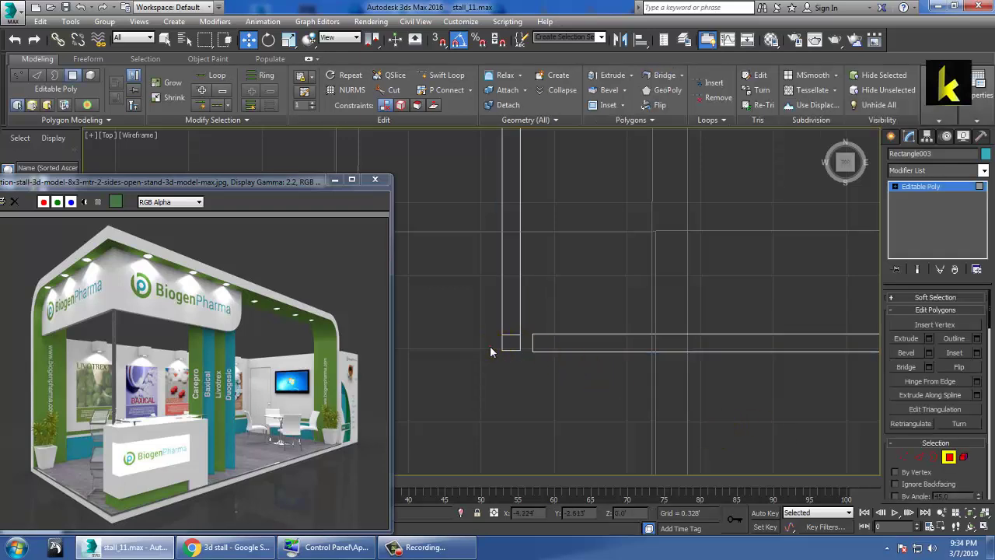
pyautogui.click(492, 346)
pyautogui.moveTo(645, 310)
pyautogui.keyDown('alt'); pyautogui.mouseDown()
pyautogui.moveTo(621, 289)
pyautogui.moveTo(591, 346)
pyautogui.mouseUp(); pyautogui.keyUp('alt')
pyautogui.keyDown('alt'); pyautogui.moveTo(513, 379); pyautogui.dragTo(518, 381); pyautogui.keyUp('alt')
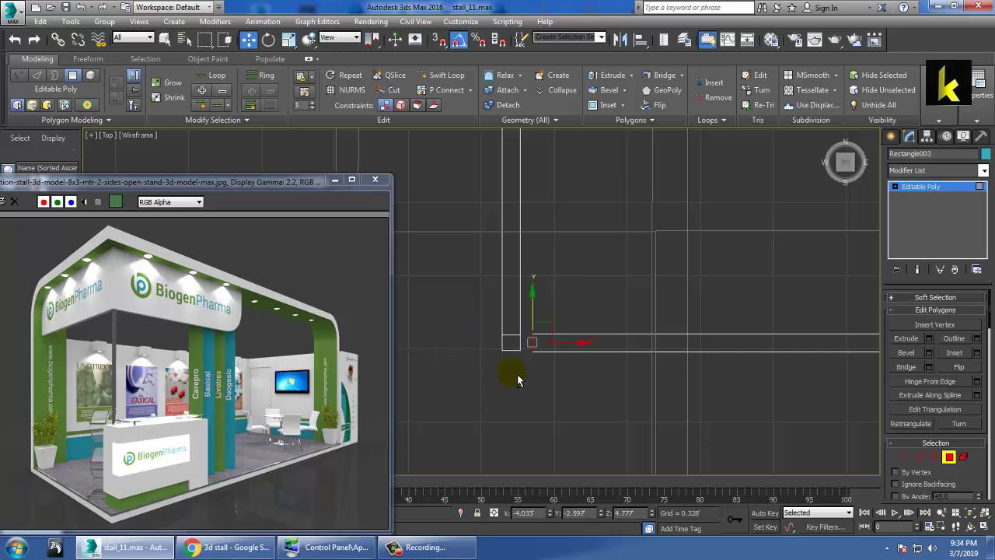
# Move the vertices at the corner gap toward the corner to close it
pyautogui.scroll(5, 536, 358)
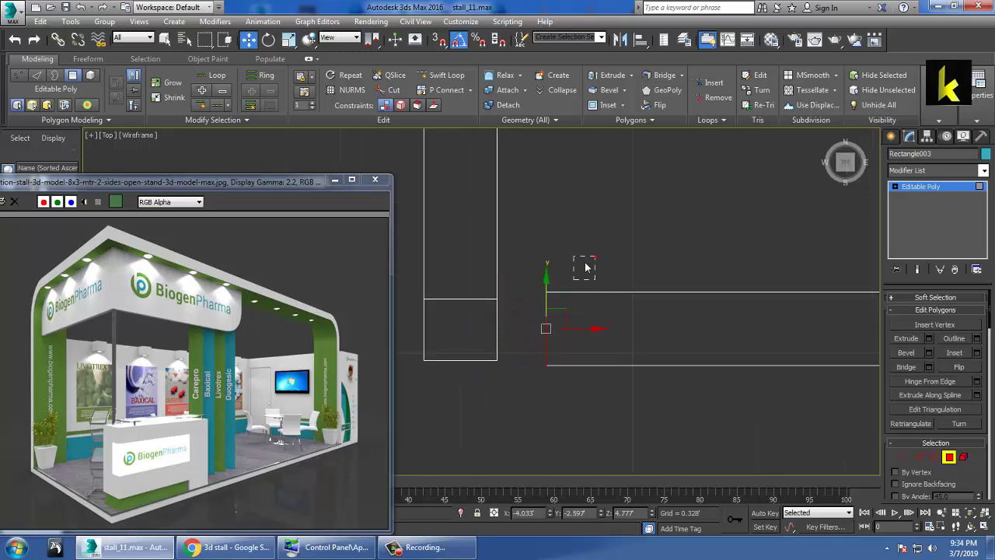
pyautogui.press('1')
pyautogui.moveTo(414, 268); pyautogui.dragTo(609, 313)
pyautogui.scroll(-3, 666, 329)
pyautogui.moveTo(559, 337); pyautogui.dragTo(598, 379)
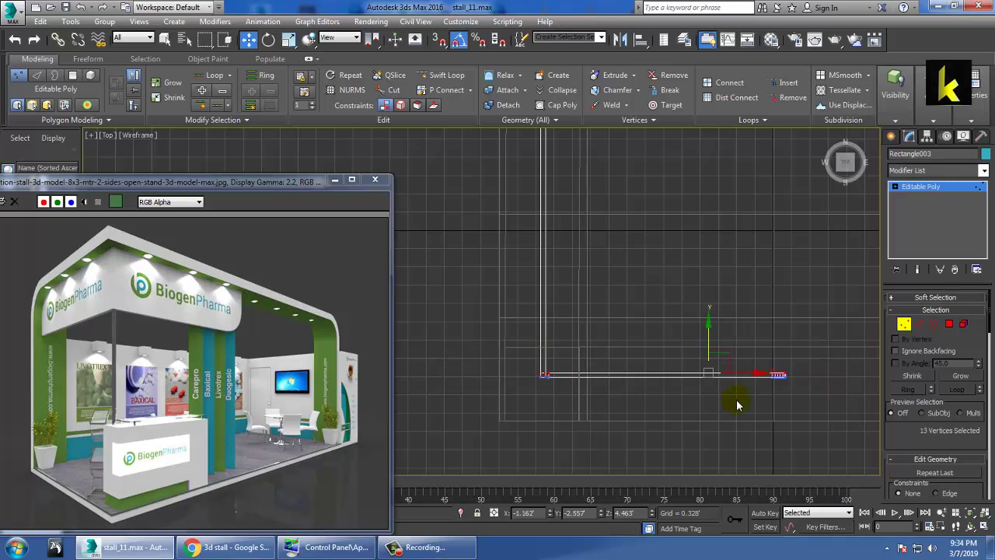
pyautogui.scroll(3, 736, 404)
pyautogui.moveTo(688, 373); pyautogui.dragTo(859, 378, button='middle')
pyautogui.press('r')
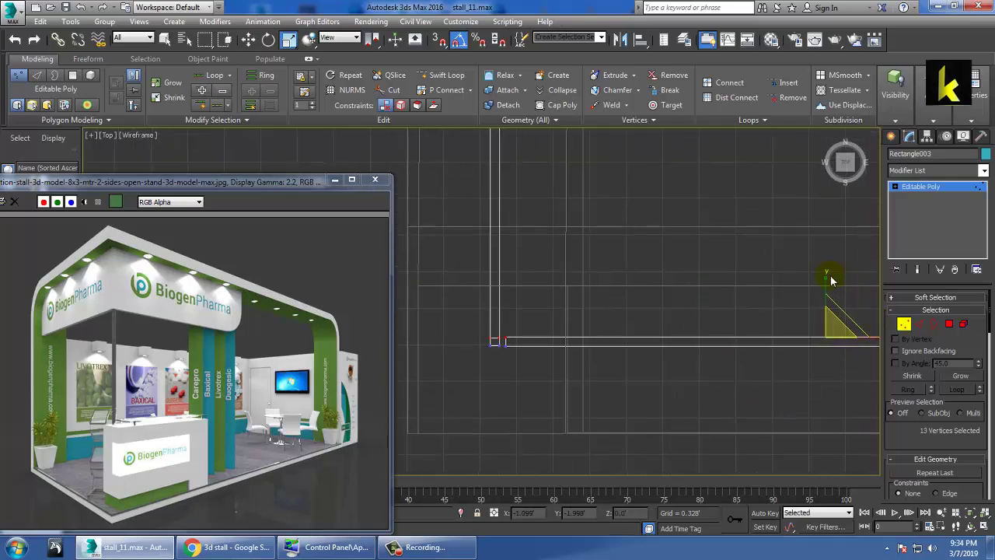
pyautogui.press('w')
pyautogui.scroll(2, 578, 348)
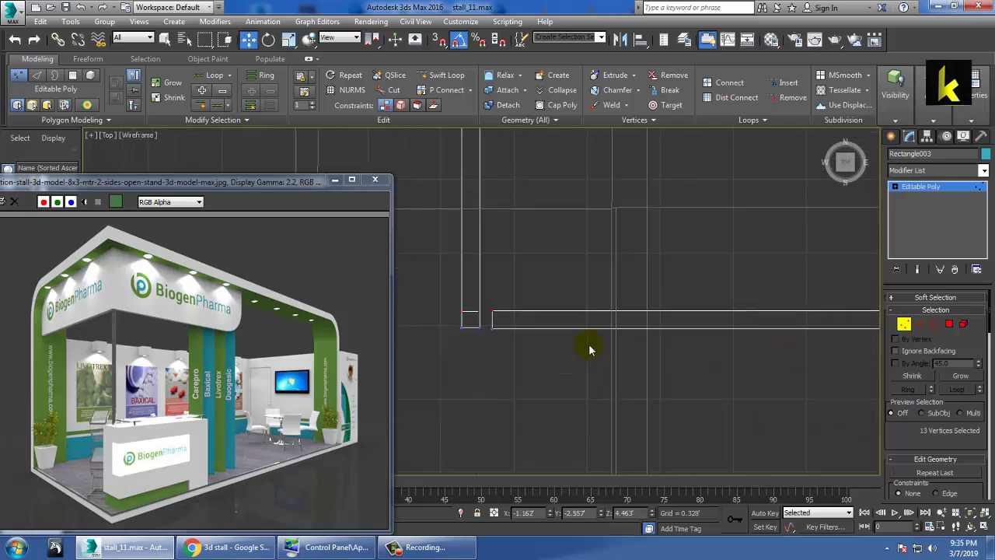
pyautogui.scroll(2, 637, 342)
pyautogui.scroll(-2, 577, 350)
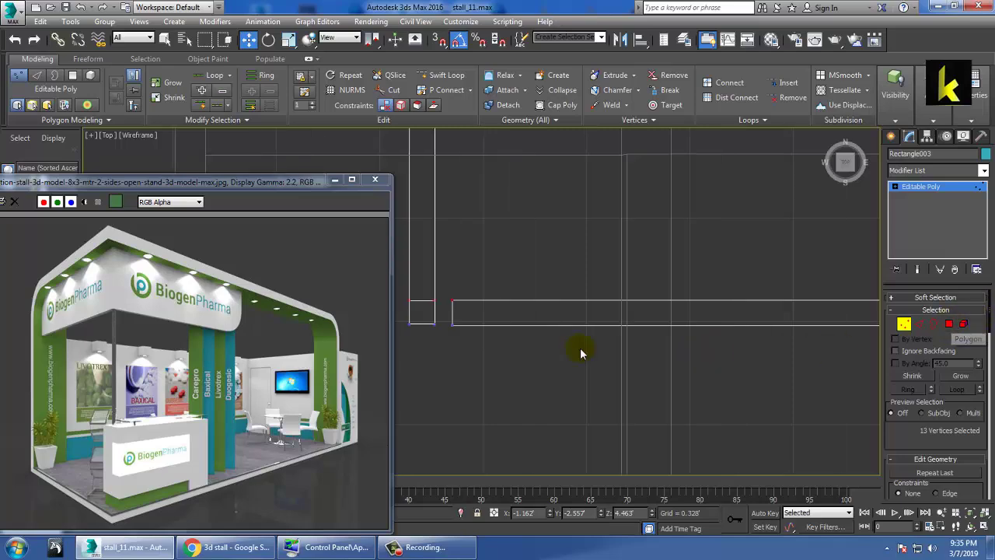
pyautogui.scroll(-2, 595, 373)
# Select and adjust the vertices at the outline's right end beside the vertical rectangle
pyautogui.rightClick(496, 344)
pyautogui.click(506, 354)
pyautogui.moveTo(513, 408); pyautogui.dragTo(575, 401, button='middle')
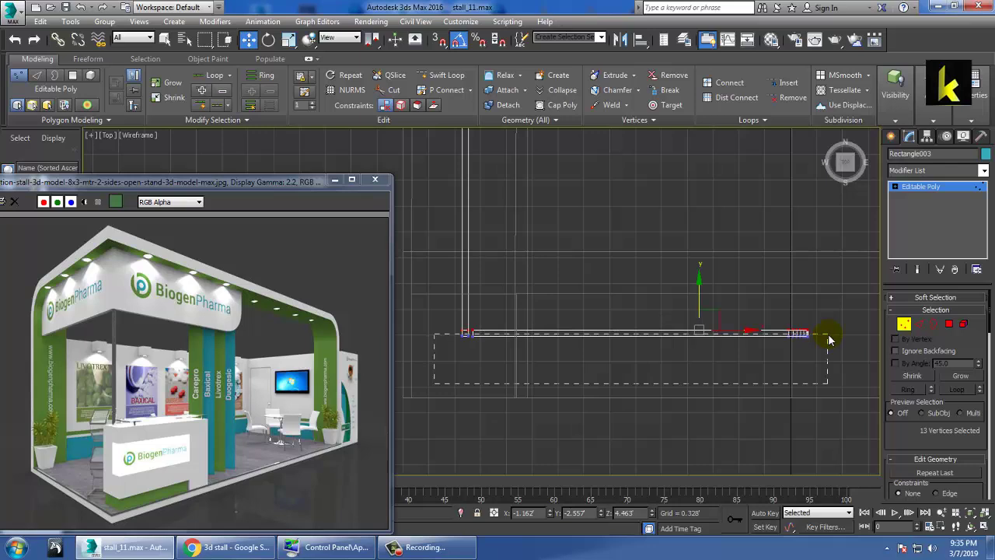
pyautogui.moveTo(828, 340); pyautogui.dragTo(828, 340)
pyautogui.press('r')
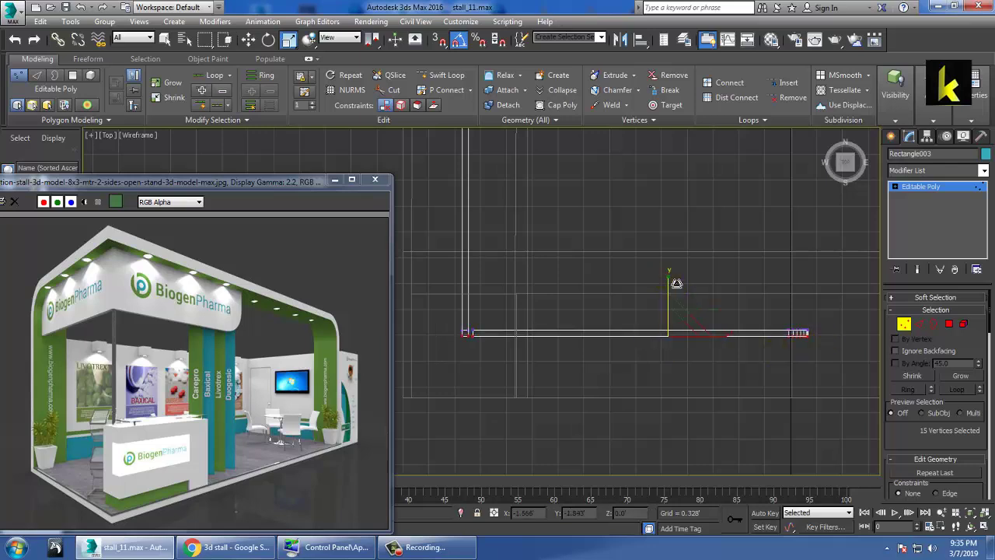
pyautogui.press('w')
pyautogui.scroll(2, 484, 344)
pyautogui.scroll(2, 604, 333)
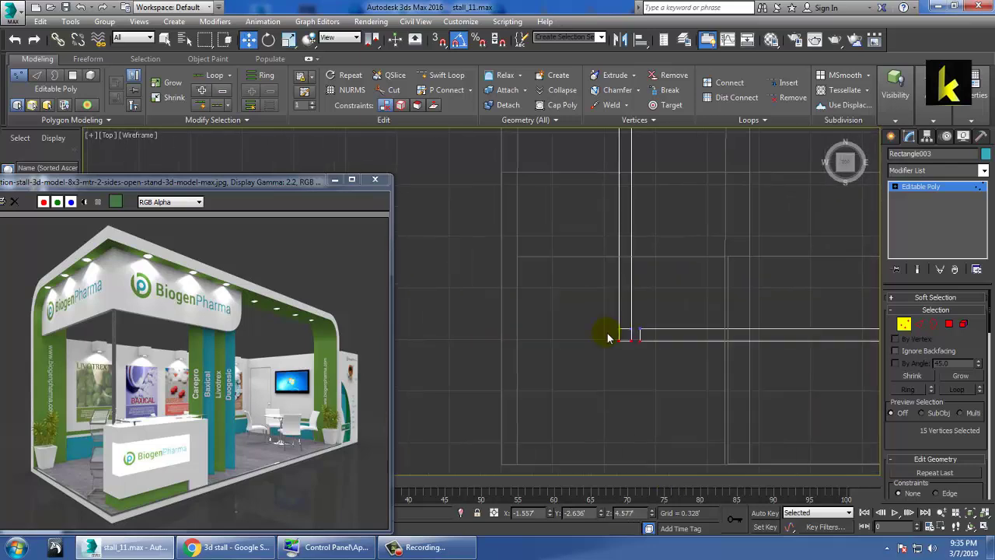
pyautogui.scroll(2, 523, 334)
pyautogui.scroll(1, 523, 334)
# Move the tall strip polygon so its bottom edge lines up with the header rectangle
pyautogui.click(950, 324)
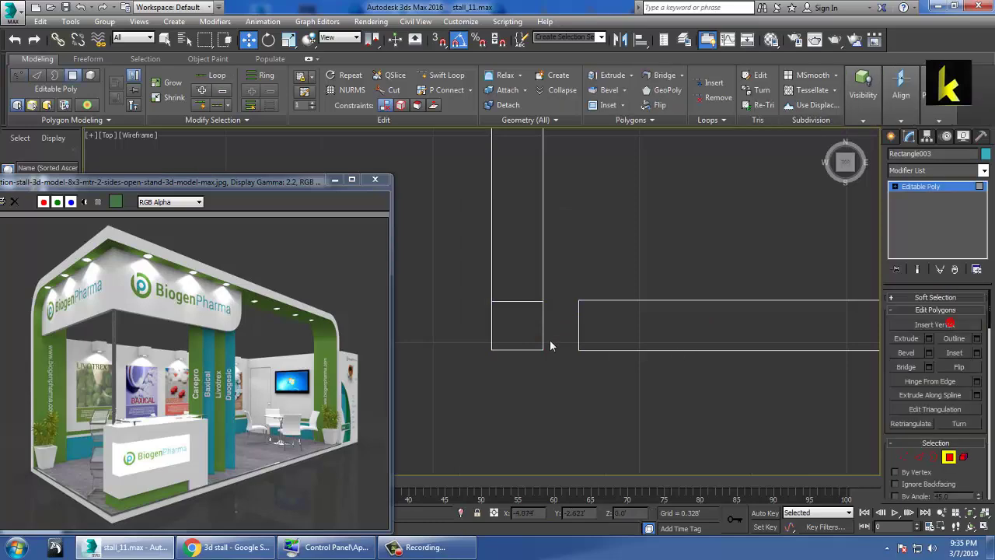
pyautogui.click(529, 336)
pyautogui.moveTo(596, 347); pyautogui.dragTo(604, 340)
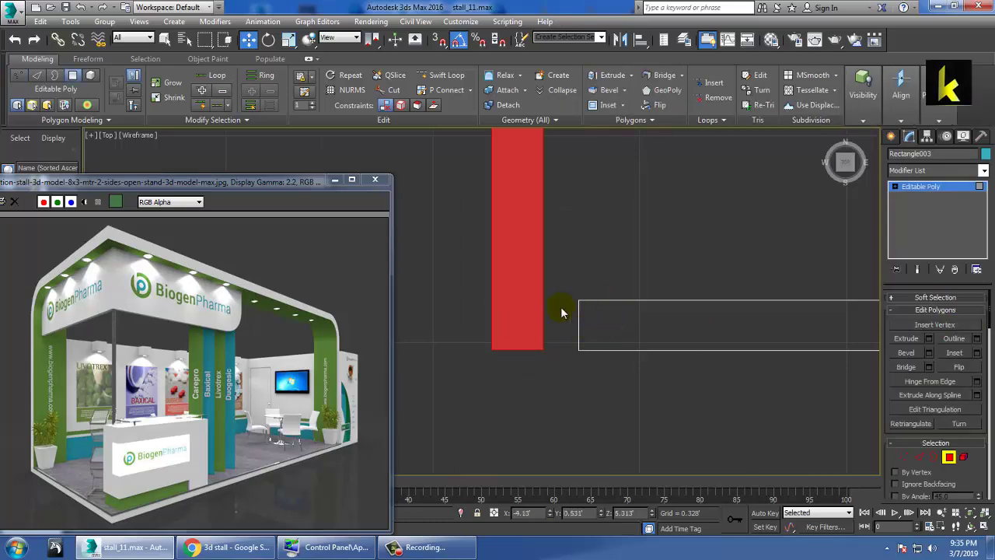
pyautogui.keyDown('ctrl'); pyautogui.click(610, 327); pyautogui.keyUp('ctrl')
# Inspect the closed teal corner in Perspective, clear the selection, and restore four views
pyautogui.hotkey('alt', 'w')
pyautogui.rightClick(638, 389)
pyautogui.hotkey('alt', 'w')
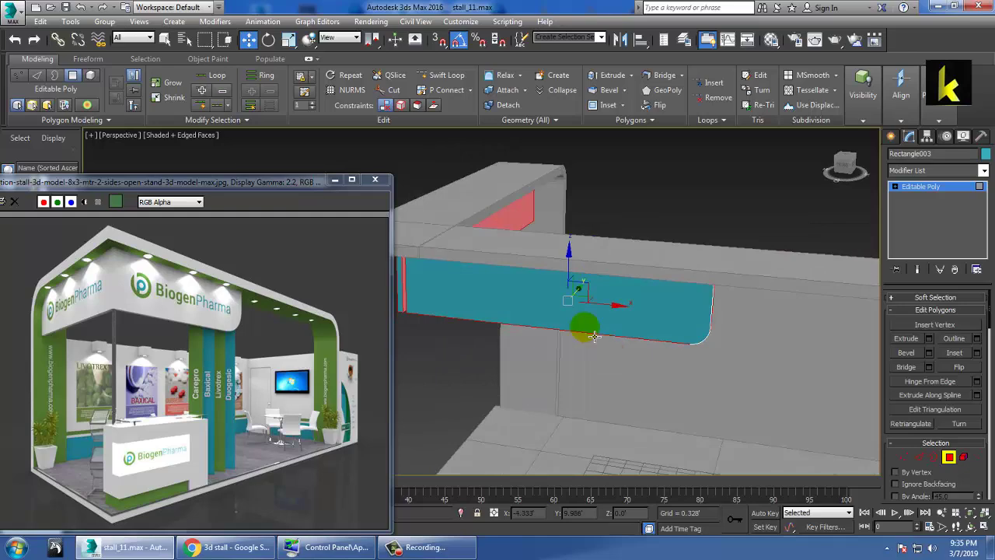
pyautogui.moveTo(482, 361)
pyautogui.keyDown('alt'); pyautogui.mouseDown(button='middle')
pyautogui.moveTo(534, 355)
pyautogui.moveTo(558, 328)
pyautogui.moveTo(492, 334)
pyautogui.moveTo(639, 311)
pyautogui.moveTo(718, 366)
pyautogui.moveTo(573, 276)
pyautogui.moveTo(695, 337)
pyautogui.moveTo(671, 319)
pyautogui.mouseUp(button='middle'); pyautogui.keyUp('alt')
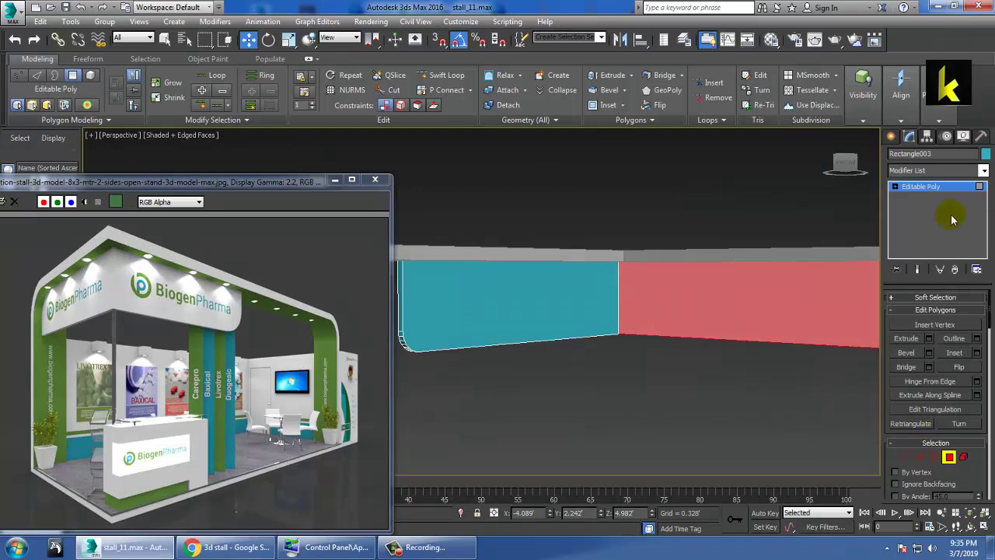
pyautogui.click(923, 189)
pyautogui.click(726, 195)
pyautogui.moveTo(726, 195)
pyautogui.keyDown('alt'); pyautogui.mouseDown(button='middle')
pyautogui.moveTo(611, 324)
pyautogui.moveTo(648, 337)
pyautogui.moveTo(610, 302)
pyautogui.mouseUp(button='middle'); pyautogui.keyUp('alt')
pyautogui.hotkey('alt', 'w')
# Select Rectangle003, zoom to it, and add an edge loop across the beam
pyautogui.click(708, 403)
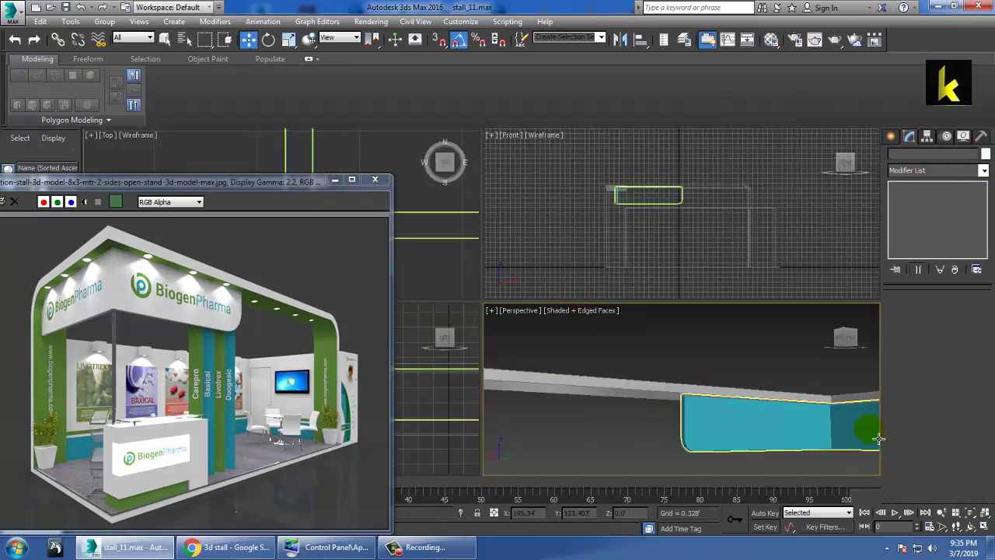
pyautogui.press('z')
pyautogui.keyDown('alt'); pyautogui.moveTo(746, 354); pyautogui.dragTo(721, 393, button='middle'); pyautogui.keyUp('alt')
pyautogui.scroll(3, 720, 393)
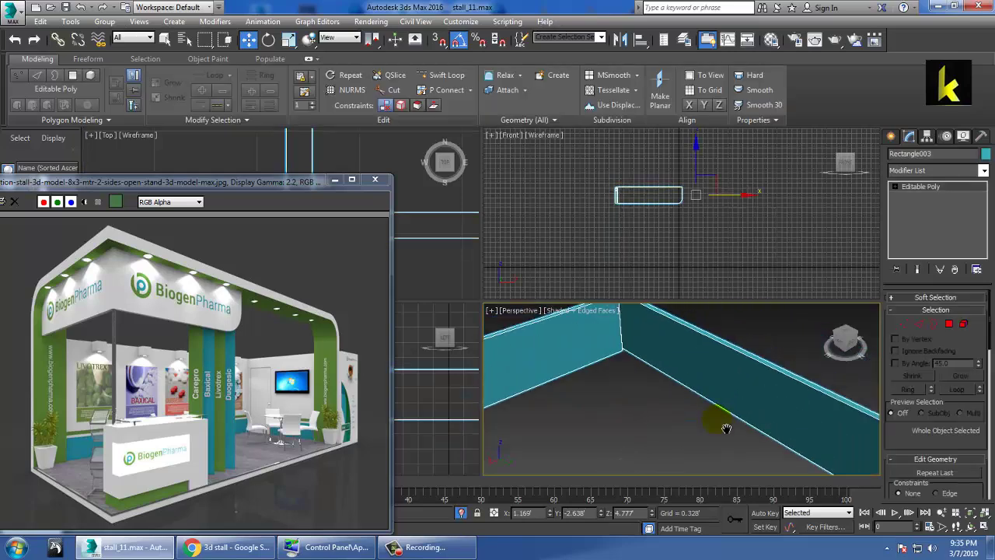
pyautogui.hotkey('alt', 'w')
pyautogui.moveTo(659, 350)
pyautogui.keyDown('alt'); pyautogui.mouseDown(button='middle')
pyautogui.moveTo(769, 471)
pyautogui.moveTo(477, 283)
pyautogui.moveTo(811, 344)
pyautogui.mouseUp(button='middle'); pyautogui.keyUp('alt')
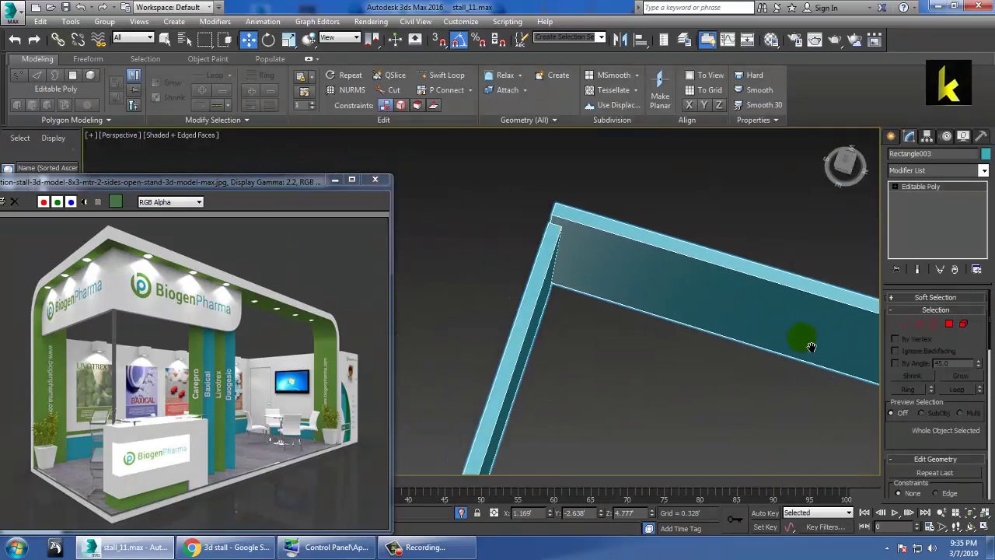
pyautogui.click(440, 80)
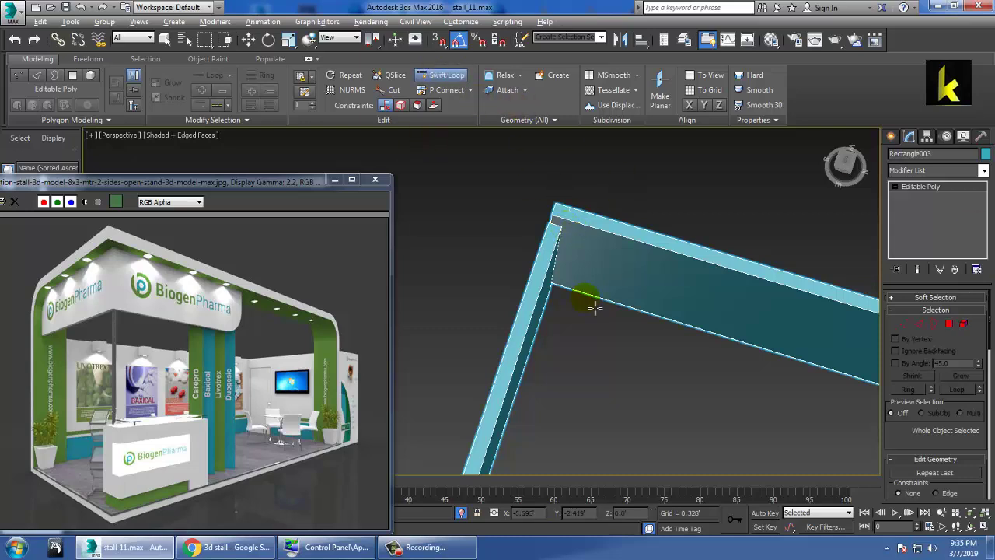
pyautogui.moveTo(588, 304)
pyautogui.keyDown('alt'); pyautogui.mouseDown(button='middle')
pyautogui.moveTo(569, 250)
pyautogui.moveTo(612, 430)
pyautogui.mouseUp(button='middle'); pyautogui.keyUp('alt')
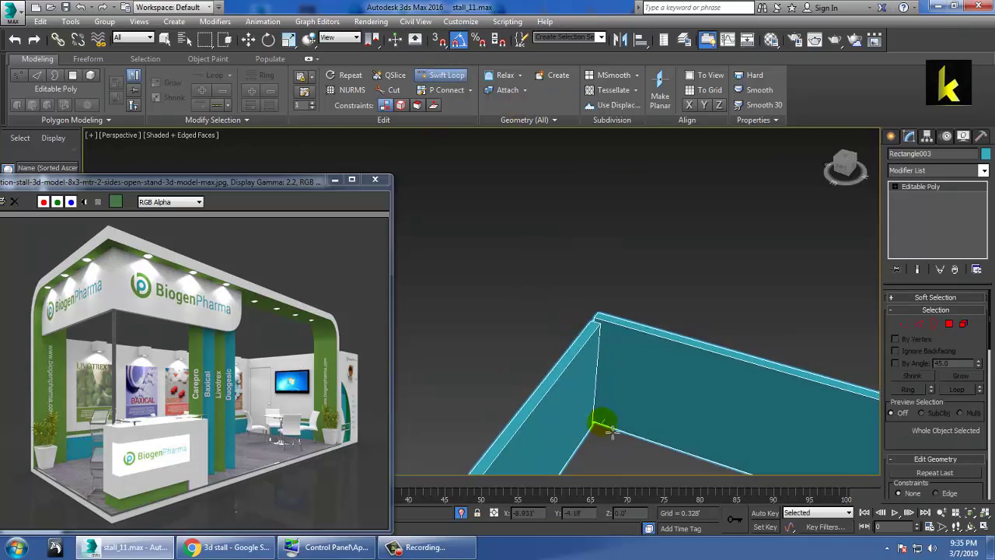
pyautogui.press('w')
# Isolate the beam frame from the quad menu and check its end in the side view
pyautogui.moveTo(728, 322)
pyautogui.keyDown('alt'); pyautogui.mouseDown(button='middle')
pyautogui.moveTo(705, 371)
pyautogui.moveTo(640, 266)
pyautogui.mouseUp(button='middle'); pyautogui.keyUp('alt')
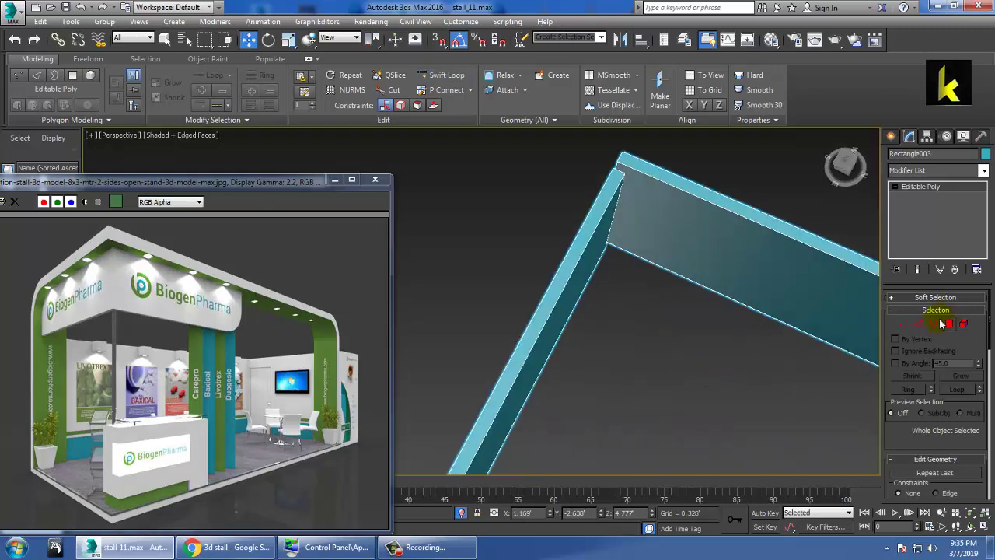
pyautogui.rightClick(677, 212)
pyautogui.click(666, 118)
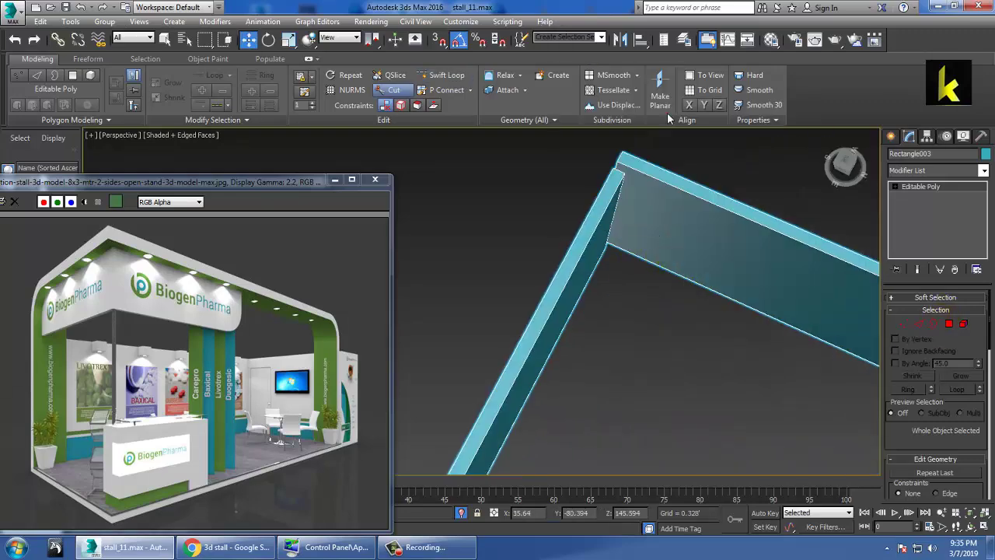
pyautogui.hotkey('alt', 'w')
pyautogui.hotkey('alt', 'w')
pyautogui.hotkey('alt', 'w')
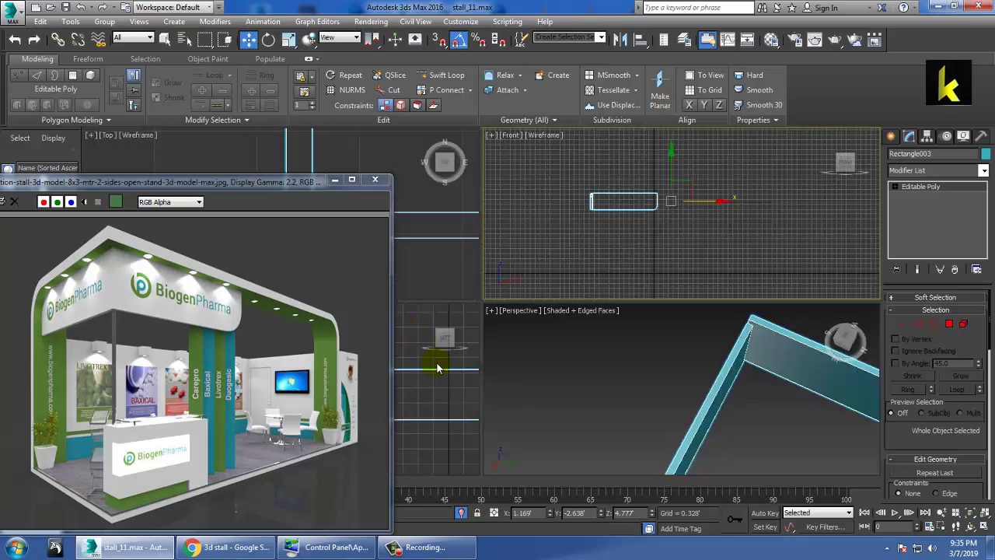
pyautogui.hotkey('alt', 'w')
pyautogui.moveTo(532, 352); pyautogui.dragTo(757, 362, button='middle')
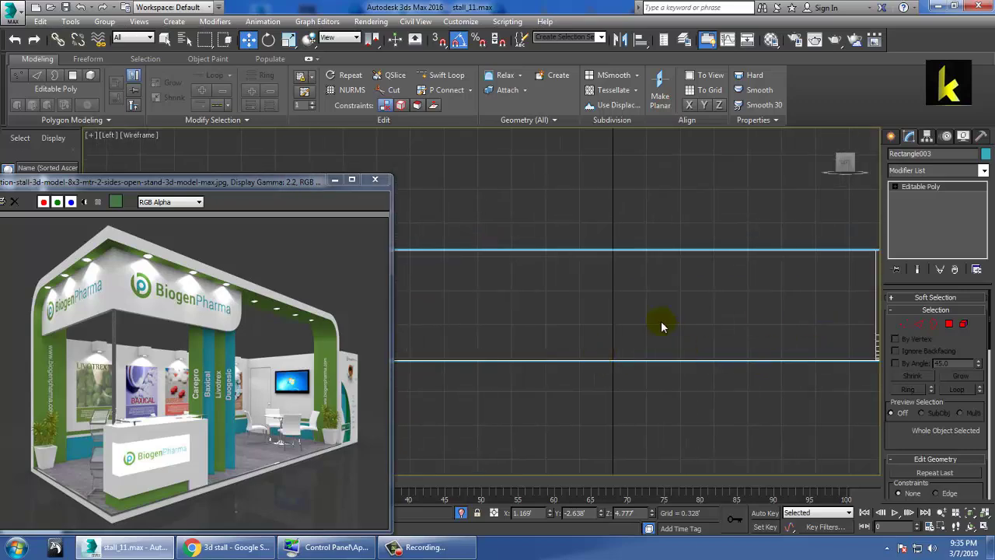
pyautogui.moveTo(851, 296); pyautogui.dragTo(644, 293, button='middle')
pyautogui.hotkey('alt', 'w')
pyautogui.middleClick(676, 338)
pyautogui.hotkey('alt', 'w')
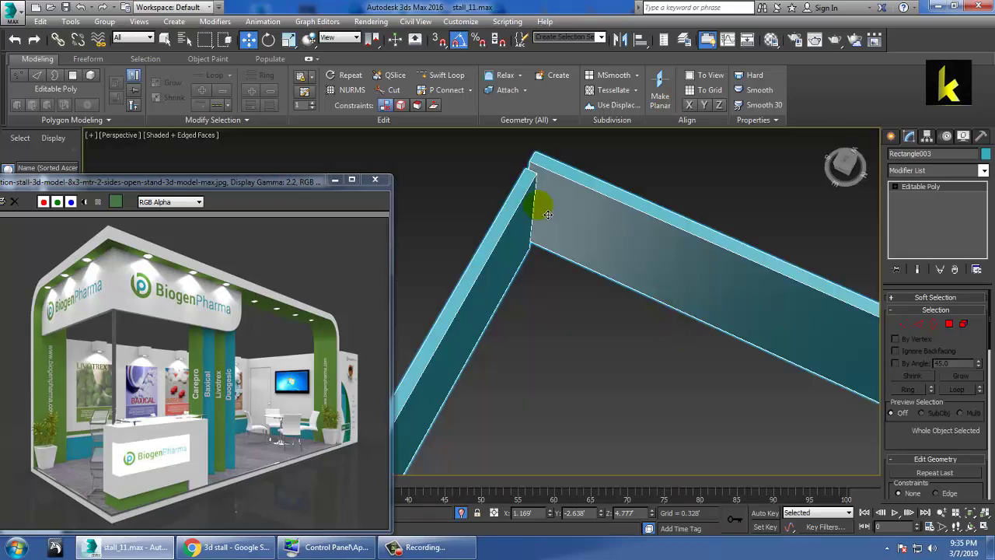
# Cut a new edge across the beam corner with the quad-menu Cut tool
pyautogui.rightClick(596, 236)
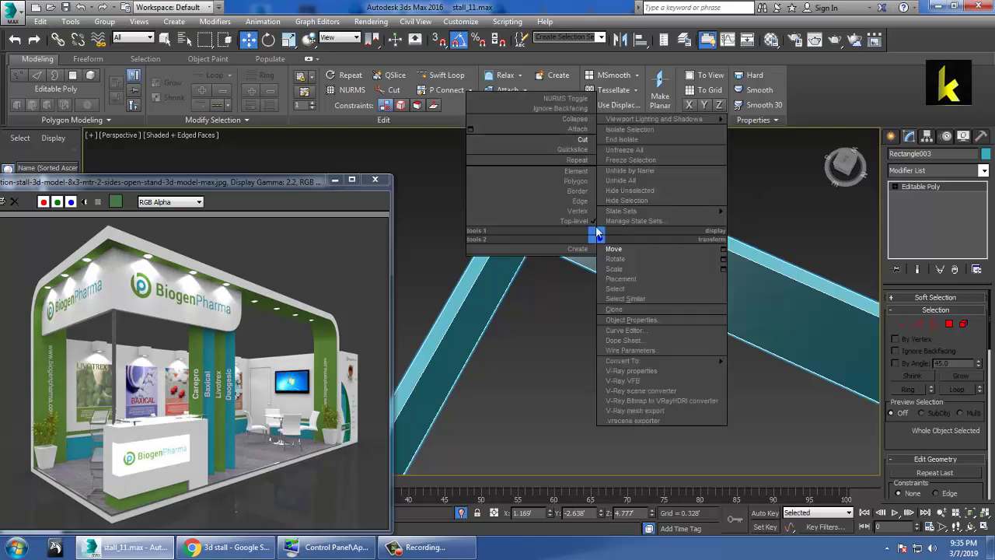
pyautogui.click(581, 141)
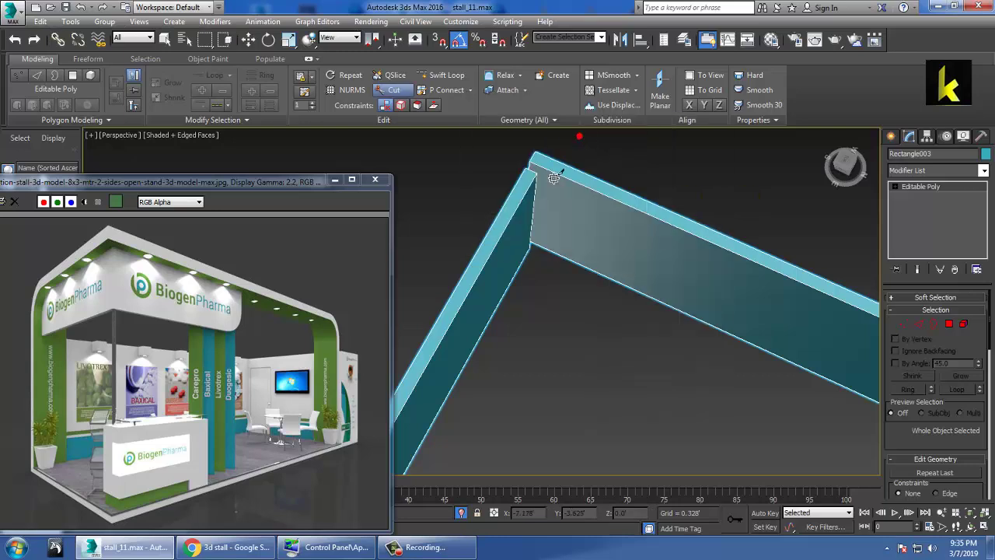
pyautogui.click(541, 254)
pyautogui.click(536, 169)
pyautogui.rightClick(560, 226)
pyautogui.keyDown('alt'); pyautogui.moveTo(655, 216); pyautogui.dragTo(625, 223, button='middle'); pyautogui.keyUp('alt')
pyautogui.hotkey('alt', 'w')
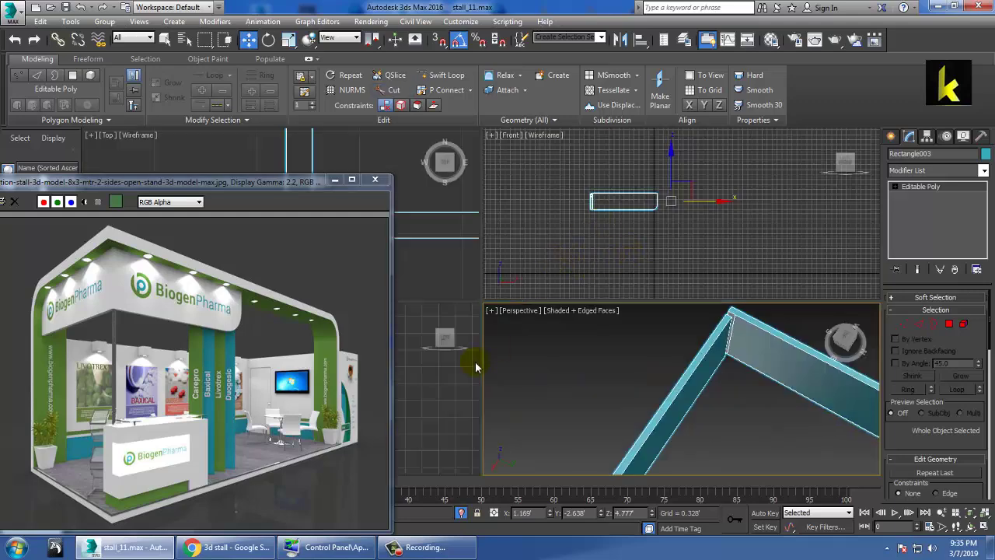
# Select the vertices along the beam's right end in the side view
pyautogui.hotkey('alt', 'w')
pyautogui.scroll(2, 566, 337)
pyautogui.moveTo(758, 306); pyautogui.dragTo(577, 312, button='middle')
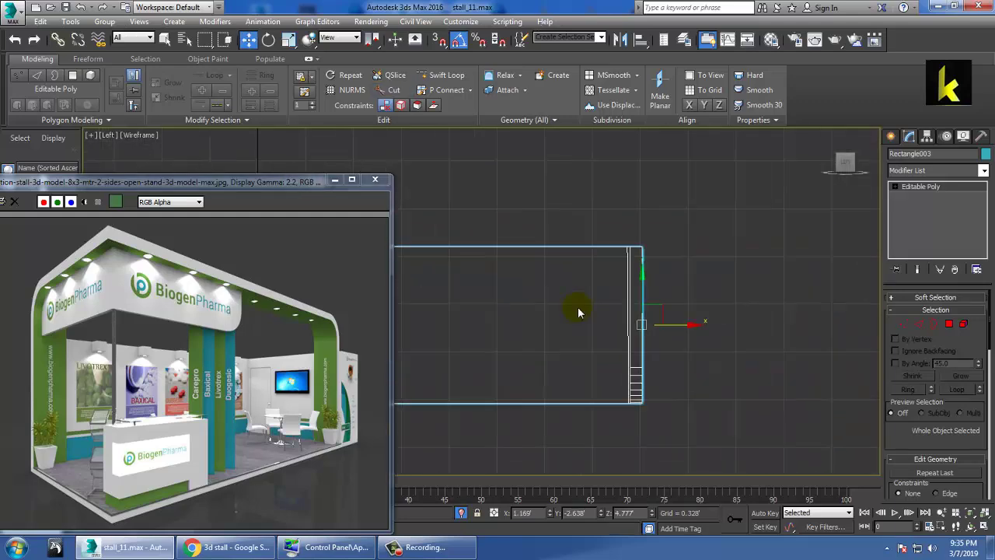
pyautogui.press('1')
pyautogui.moveTo(595, 217); pyautogui.dragTo(636, 449)
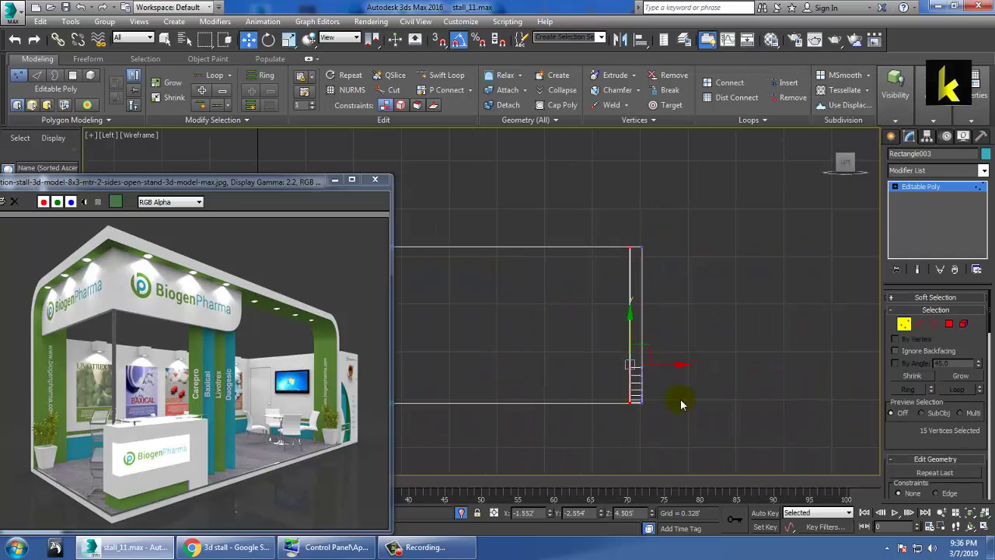
pyautogui.hotkey('alt', 'w')
pyautogui.hotkey('alt', 'w')
pyautogui.moveTo(748, 337)
pyautogui.keyDown('alt'); pyautogui.mouseDown(button='middle')
pyautogui.moveTo(761, 359)
pyautogui.moveTo(589, 322)
pyautogui.moveTo(622, 324)
pyautogui.mouseUp(button='middle'); pyautogui.keyUp('alt')
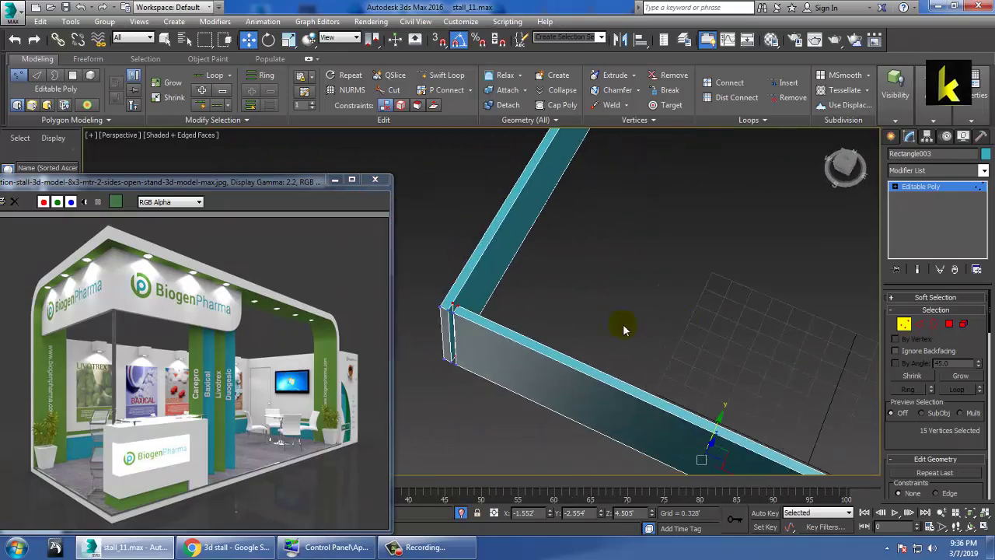
# Select the thin vertical corner face, then End Isolate to show the whole stall
pyautogui.click(949, 324)
pyautogui.click(471, 324)
pyautogui.keyDown('alt'); pyautogui.moveTo(459, 326); pyautogui.dragTo(460, 299, button='middle'); pyautogui.keyUp('alt')
pyautogui.click(469, 307)
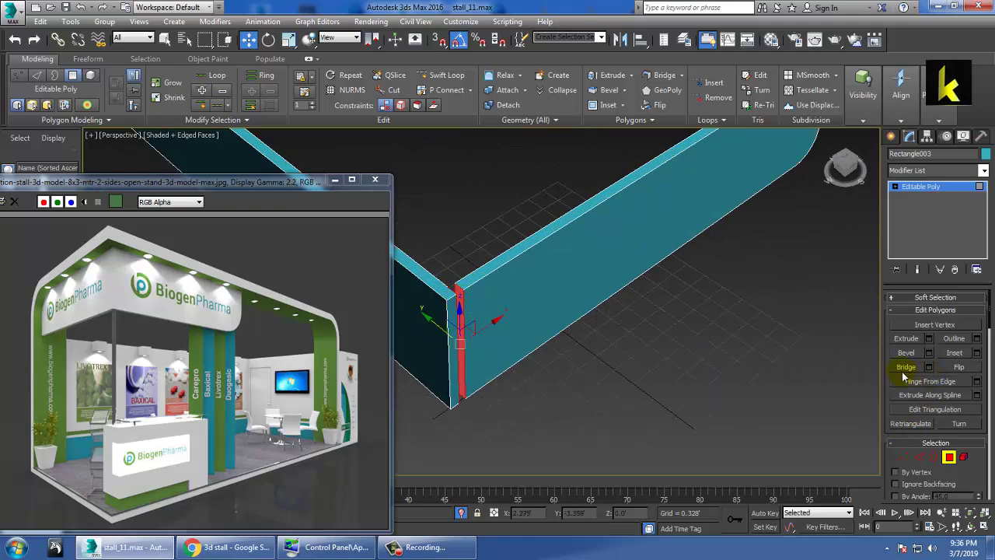
pyautogui.scroll(-2, 905, 373)
pyautogui.moveTo(611, 311)
pyautogui.keyDown('alt'); pyautogui.mouseDown(button='middle')
pyautogui.moveTo(604, 306)
pyautogui.moveTo(648, 316)
pyautogui.mouseUp(button='middle'); pyautogui.keyUp('alt')
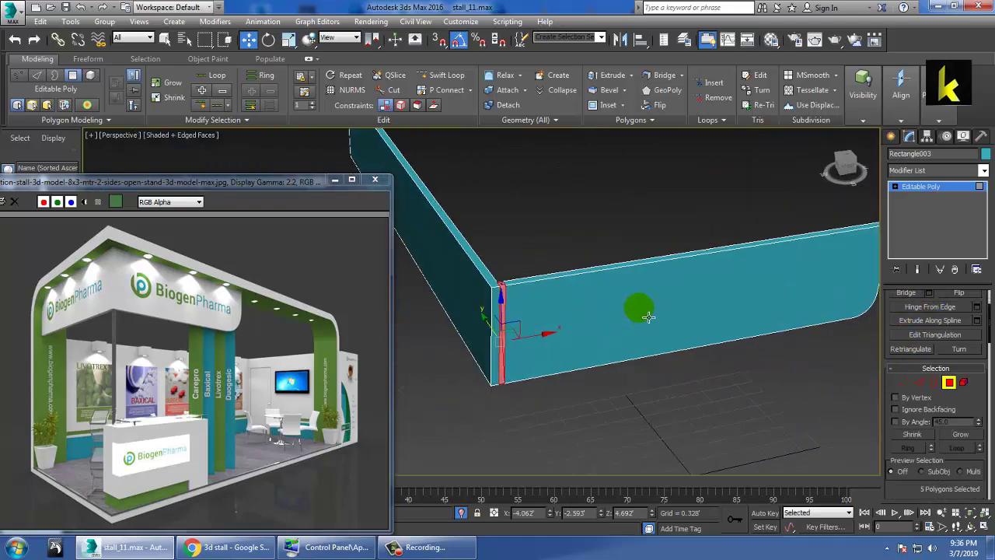
pyautogui.rightClick(666, 194)
pyautogui.click(702, 101)
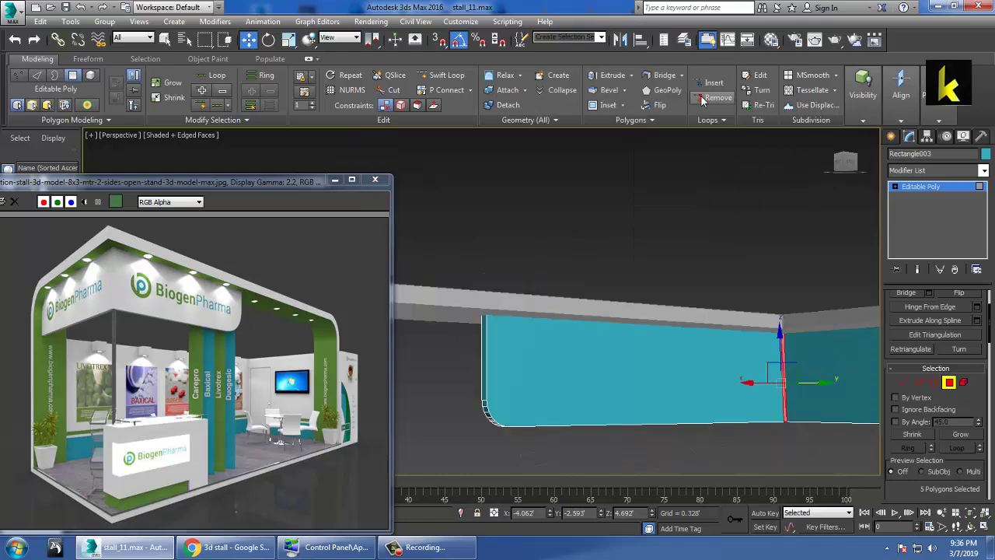
pyautogui.moveTo(645, 284)
pyautogui.keyDown('alt'); pyautogui.mouseDown(button='middle')
pyautogui.moveTo(777, 310)
pyautogui.moveTo(702, 339)
pyautogui.moveTo(702, 324)
pyautogui.moveTo(677, 318)
pyautogui.moveTo(733, 309)
pyautogui.mouseUp(button='middle'); pyautogui.keyUp('alt')
pyautogui.scroll(3, 677, 317)
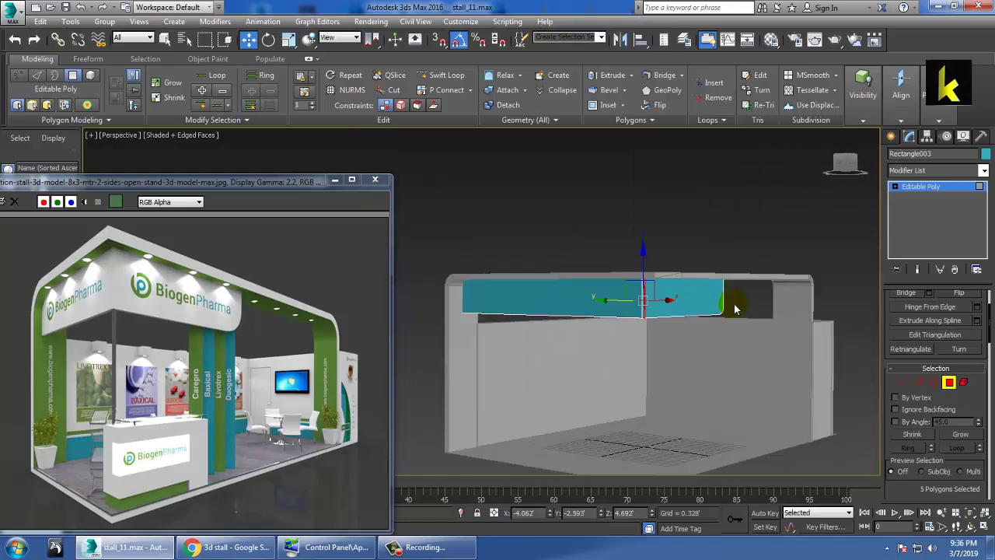
# Exit polygon editing and change the fascia band's object colour to light grey
pyautogui.click(915, 187)
pyautogui.click(986, 153)
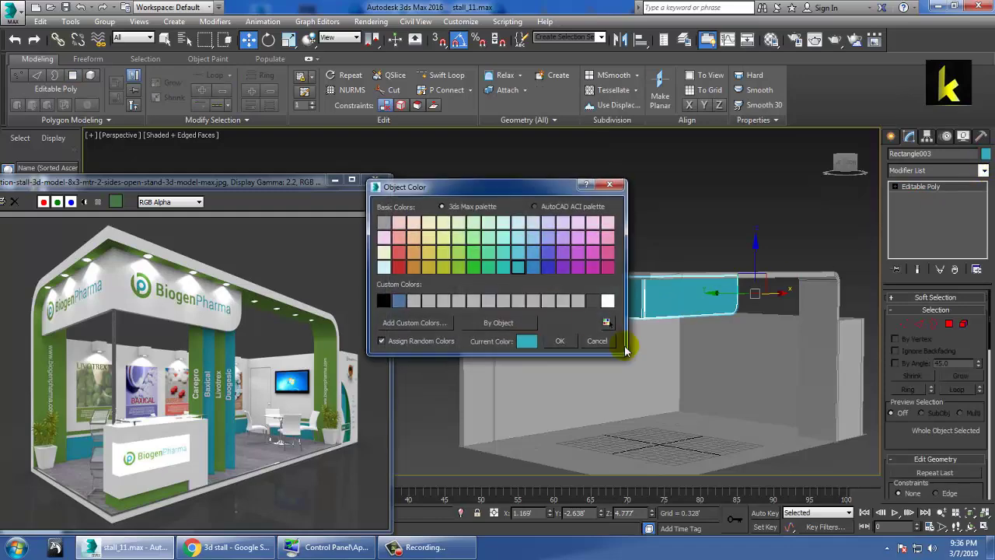
pyautogui.click(560, 340)
pyautogui.moveTo(684, 295)
pyautogui.keyDown('alt'); pyautogui.mouseDown(button='middle')
pyautogui.moveTo(694, 267)
pyautogui.moveTo(677, 257)
pyautogui.moveTo(686, 275)
pyautogui.mouseUp(button='middle'); pyautogui.keyUp('alt')
pyautogui.moveTo(628, 247)
pyautogui.keyDown('alt'); pyautogui.mouseDown(button='middle')
pyautogui.moveTo(599, 271)
pyautogui.moveTo(667, 271)
pyautogui.moveTo(621, 273)
pyautogui.mouseUp(button='middle'); pyautogui.keyUp('alt')
# Choose Cylinder from Create > Geometry > Standard Primitives
pyautogui.click(892, 136)
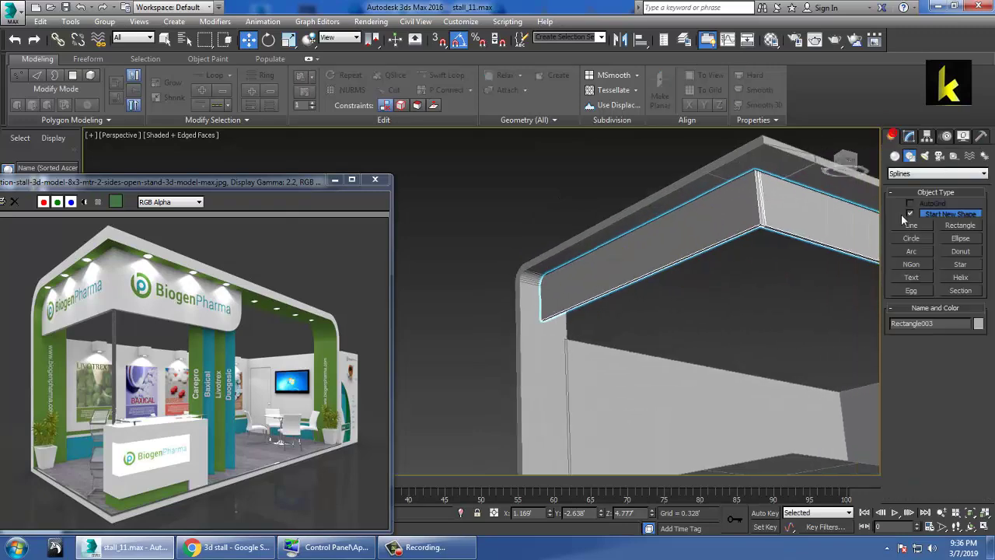
pyautogui.click(895, 156)
pyautogui.click(916, 181)
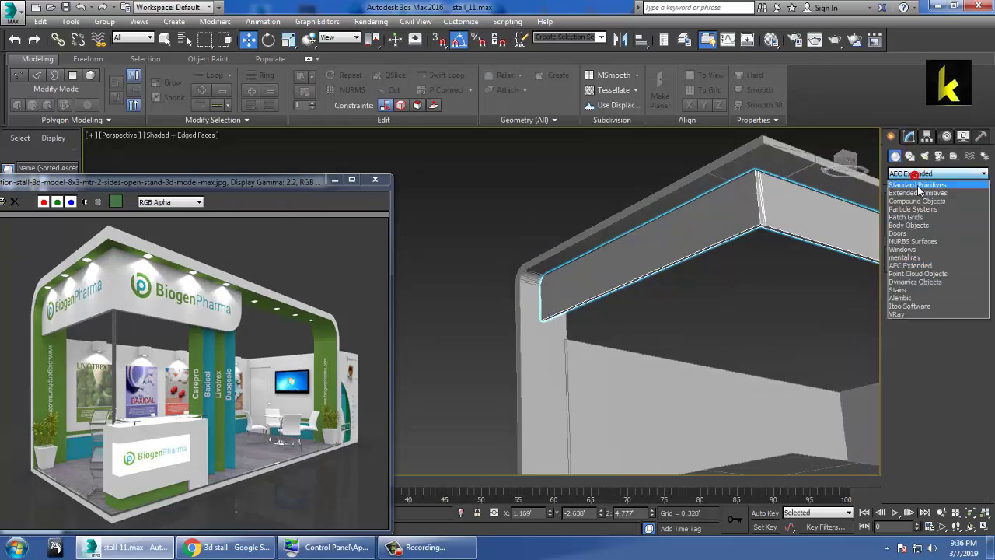
pyautogui.click(914, 184)
pyautogui.click(915, 243)
# With AutoGrid on, draw a small flat cylinder (radius 0.089, height 0.042) near the stall corner in Top view
pyautogui.hotkey('alt', 'w')
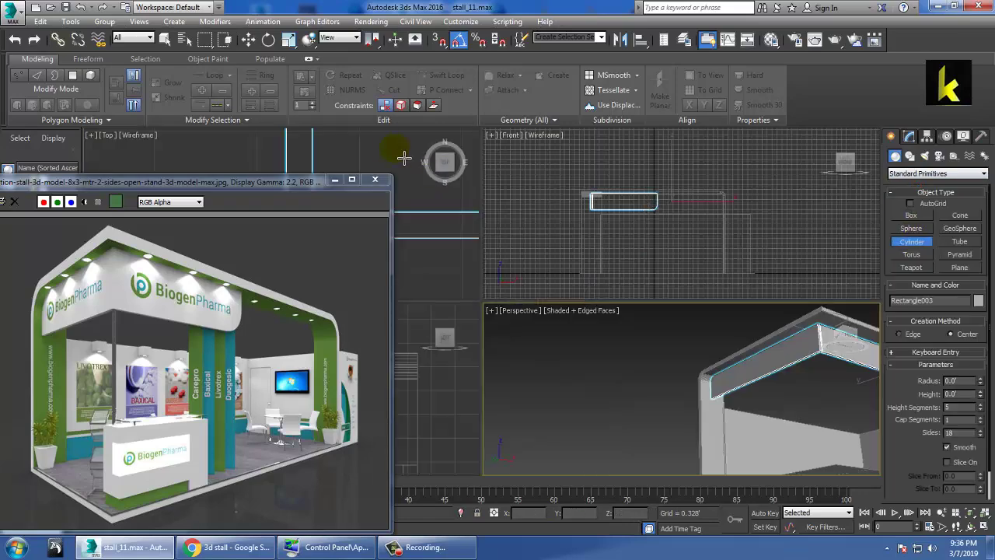
pyautogui.hotkey('alt', 'w')
pyautogui.moveTo(411, 166)
pyautogui.mouseDown(button='middle')
pyautogui.moveTo(686, 219)
pyautogui.moveTo(644, 240)
pyautogui.moveTo(575, 201)
pyautogui.mouseUp(button='middle')
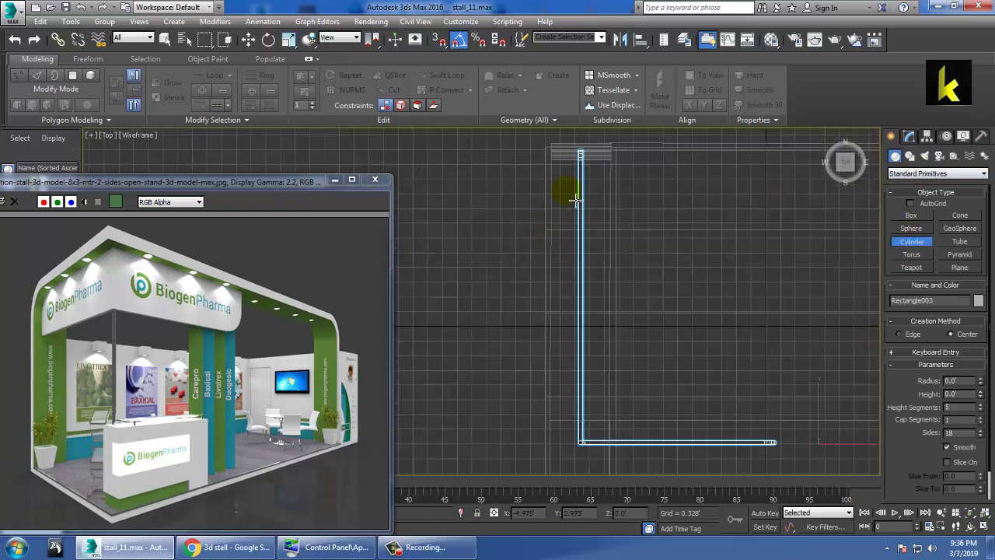
pyautogui.click(910, 203)
pyautogui.moveTo(574, 186); pyautogui.dragTo(577, 191)
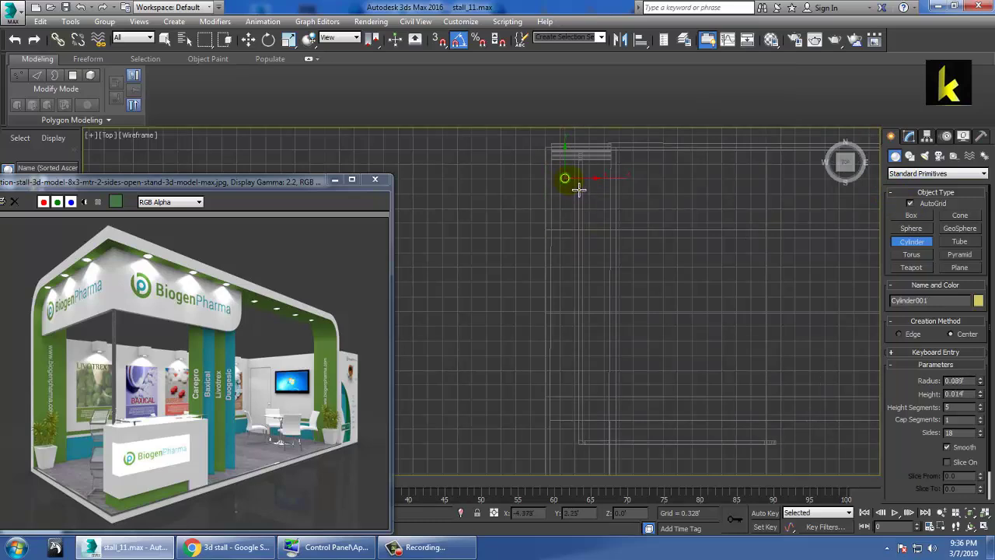
pyautogui.press('w')
# Raise the cylinder in Z to 5.257' so it sits under the header beam's corner
pyautogui.hotkey('alt', 'w')
pyautogui.hotkey('alt', 'w')
pyautogui.scroll(5, 688, 362)
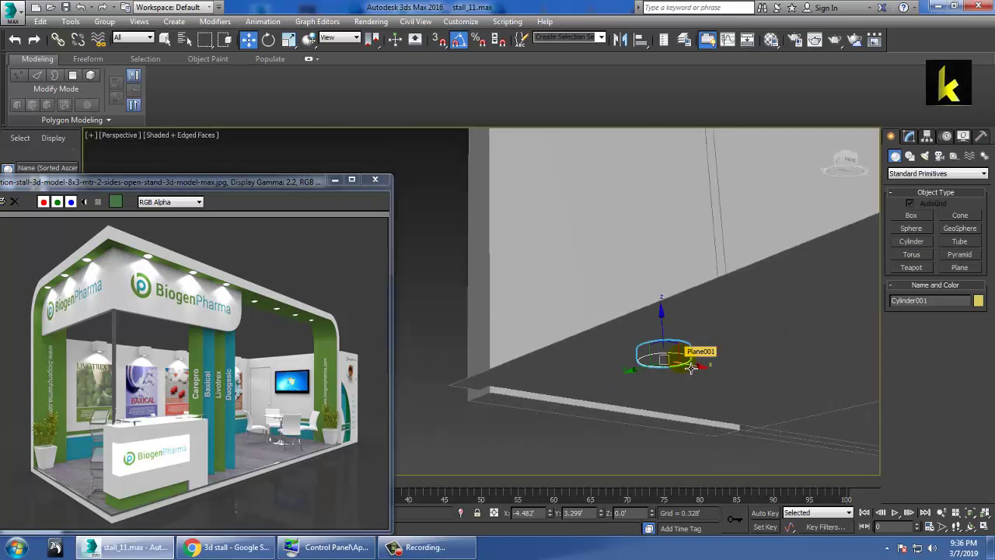
pyautogui.moveTo(691, 367); pyautogui.dragTo(691, 378)
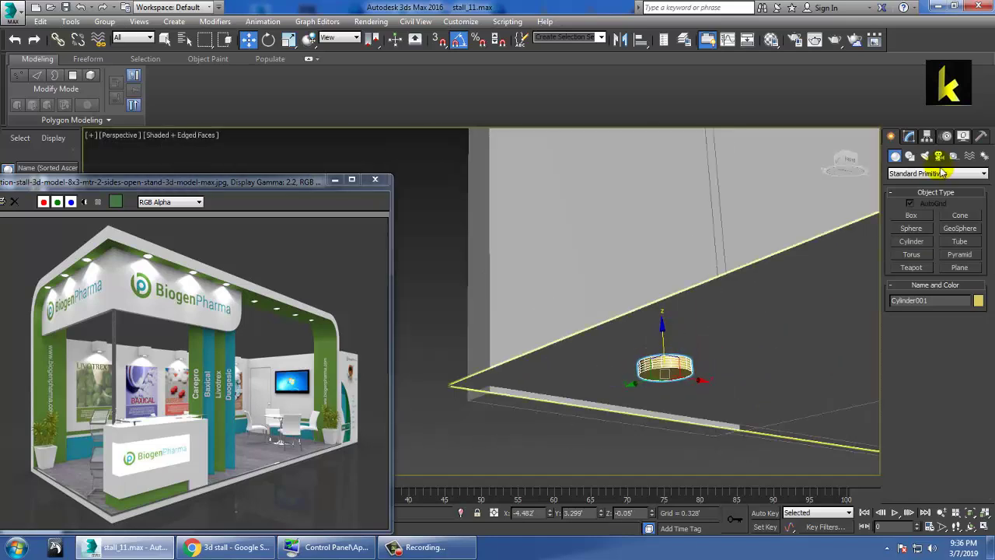
pyautogui.click(909, 136)
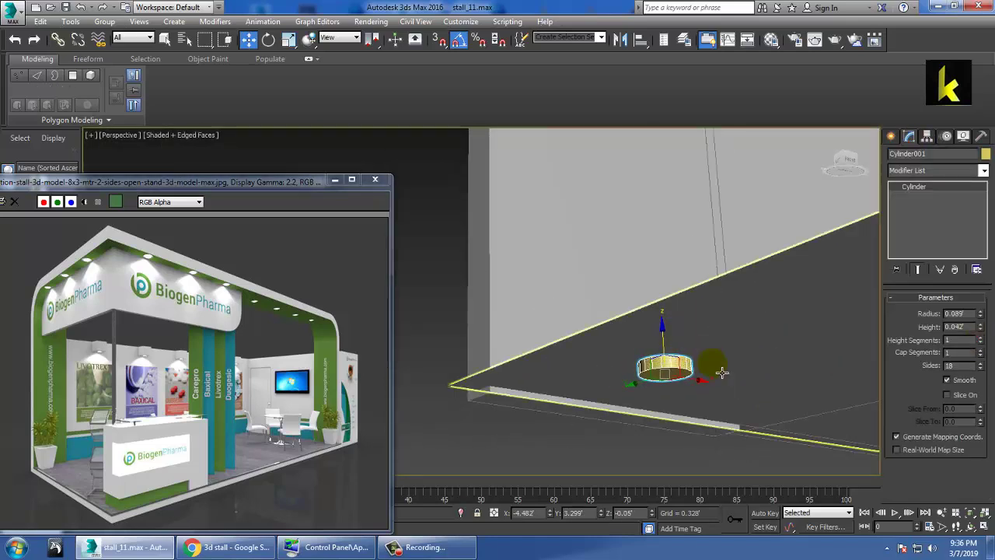
pyautogui.moveTo(722, 372)
pyautogui.keyDown('alt'); pyautogui.mouseDown(button='middle')
pyautogui.moveTo(689, 316)
pyautogui.moveTo(686, 284)
pyautogui.moveTo(723, 236)
pyautogui.moveTo(666, 296)
pyautogui.mouseUp(button='middle'); pyautogui.keyUp('alt')
pyautogui.moveTo(684, 293); pyautogui.dragTo(688, 120)
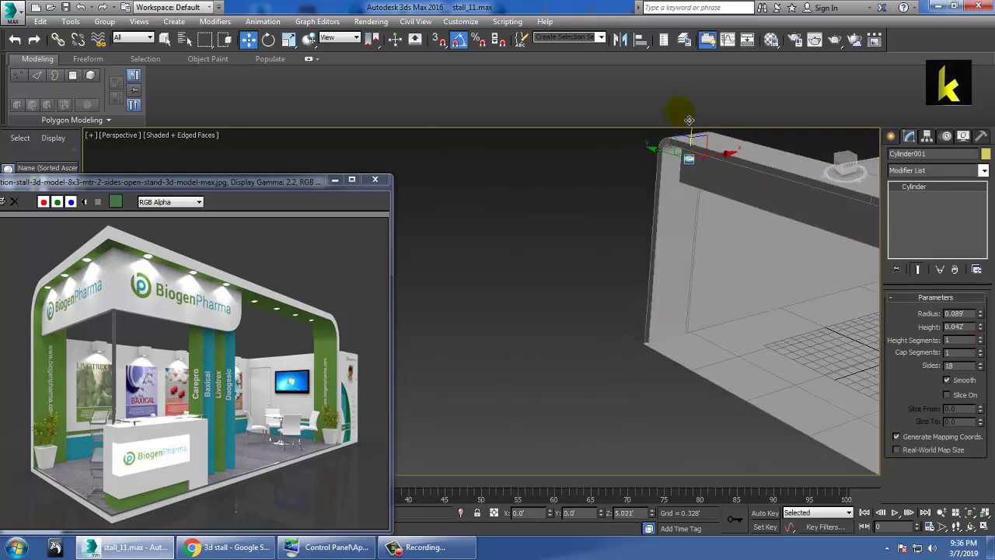
pyautogui.press('z')
pyautogui.scroll(-3, 648, 195)
pyautogui.scroll(-1, 648, 196)
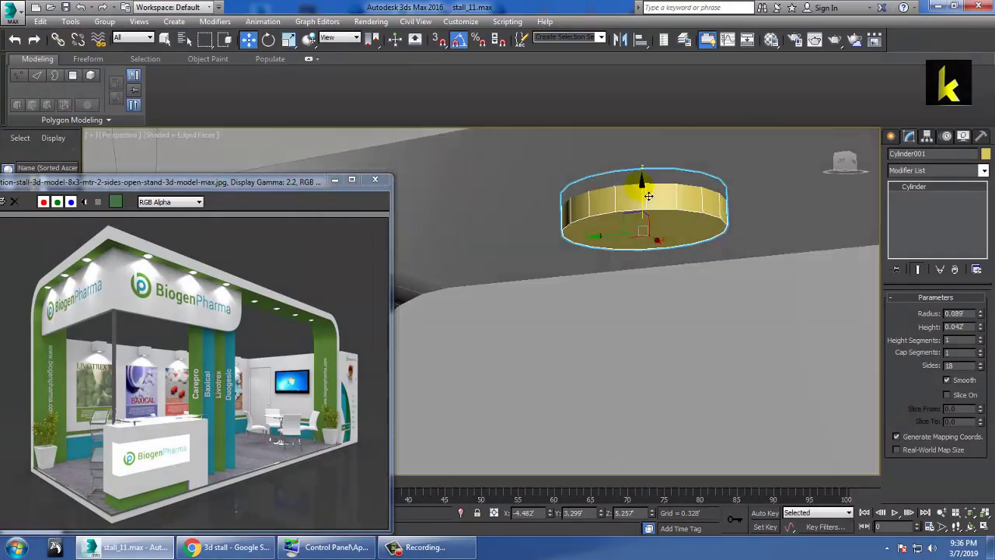
pyautogui.keyDown('alt'); pyautogui.moveTo(648, 196); pyautogui.dragTo(653, 202, button='middle'); pyautogui.keyUp('alt')
pyautogui.scroll(-3, 755, 230)
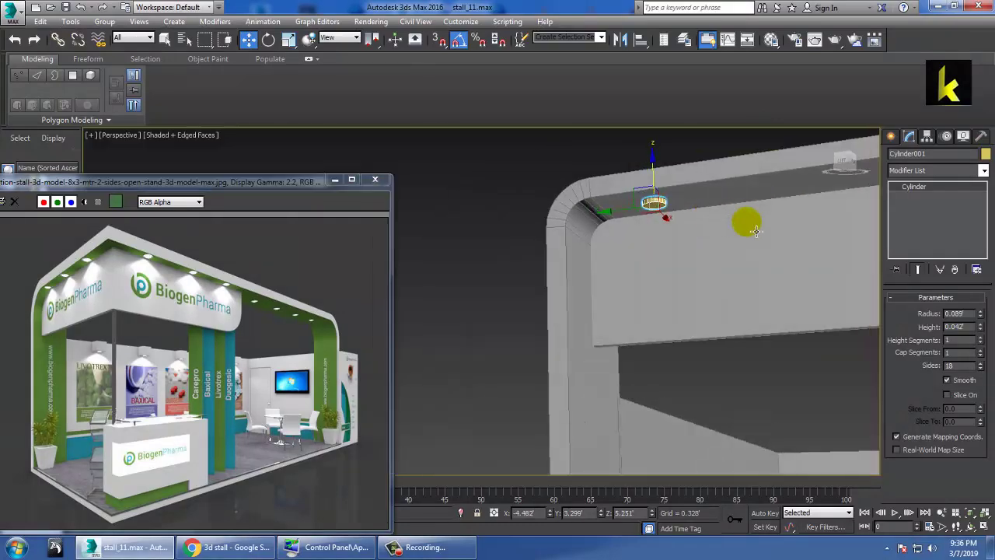
# In Top view, Shift-drag the cylinder downward to start a copy, Cylinder002
pyautogui.hotkey('alt', 'w')
pyautogui.hotkey('alt', 'w')
pyautogui.scroll(2, 448, 215)
pyautogui.scroll(3, 588, 231)
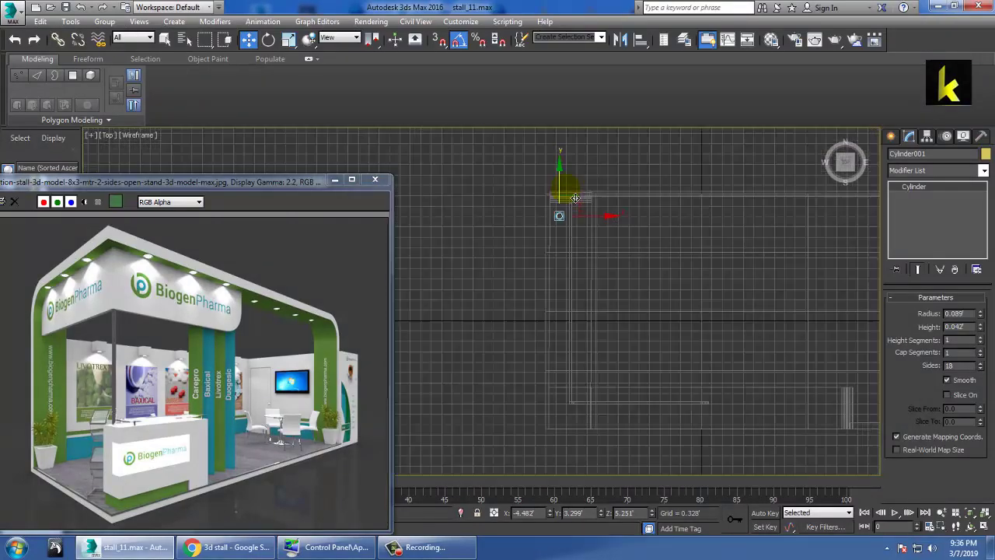
pyautogui.scroll(3, 561, 209)
pyautogui.moveTo(570, 193)
pyautogui.mouseDown()
pyautogui.moveTo(561, 208)
pyautogui.moveTo(571, 354)
pyautogui.mouseUp()
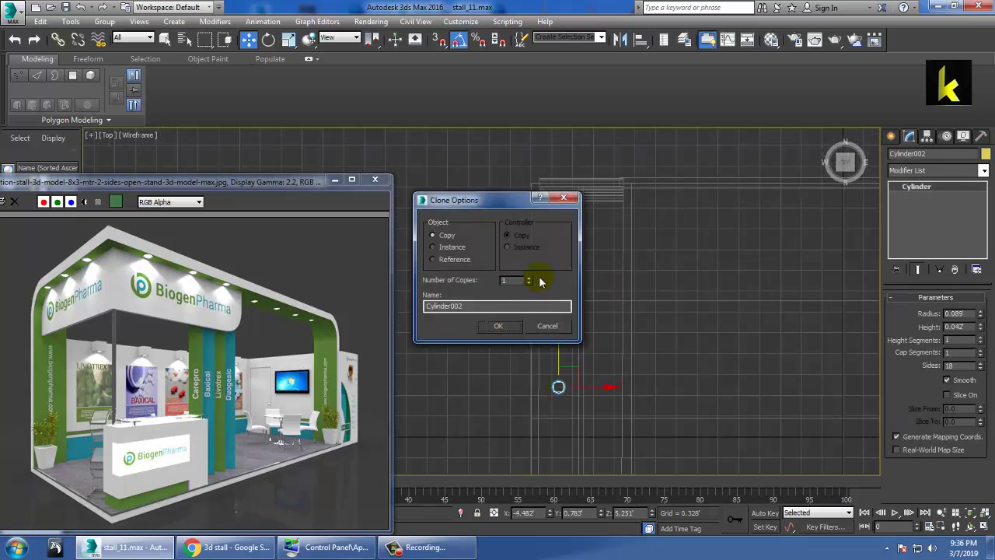
# Add cylinder copies further down the header's side edge
pyautogui.click(506, 329)
pyautogui.scroll(-2, 628, 184)
pyautogui.scroll(2, 567, 337)
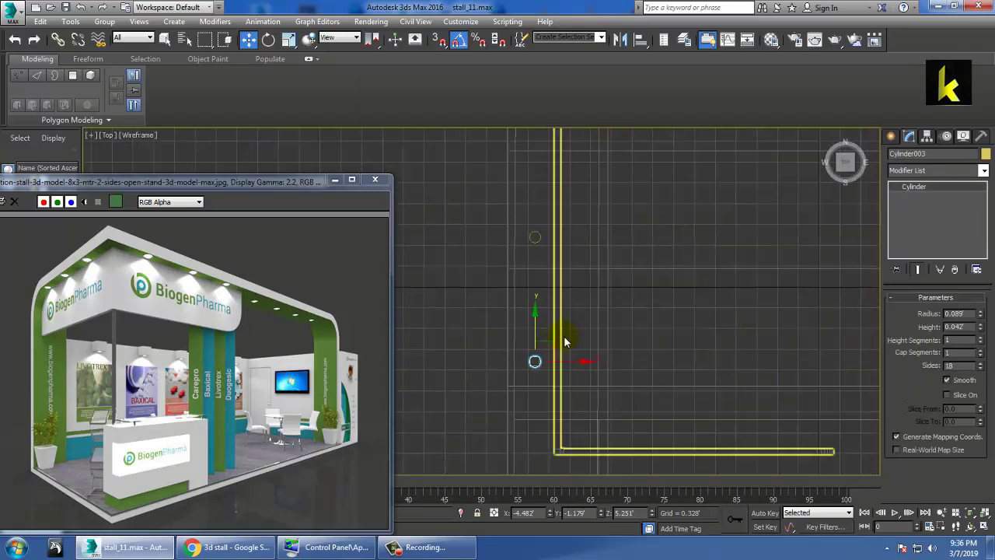
pyautogui.moveTo(567, 338); pyautogui.dragTo(543, 109, button='middle')
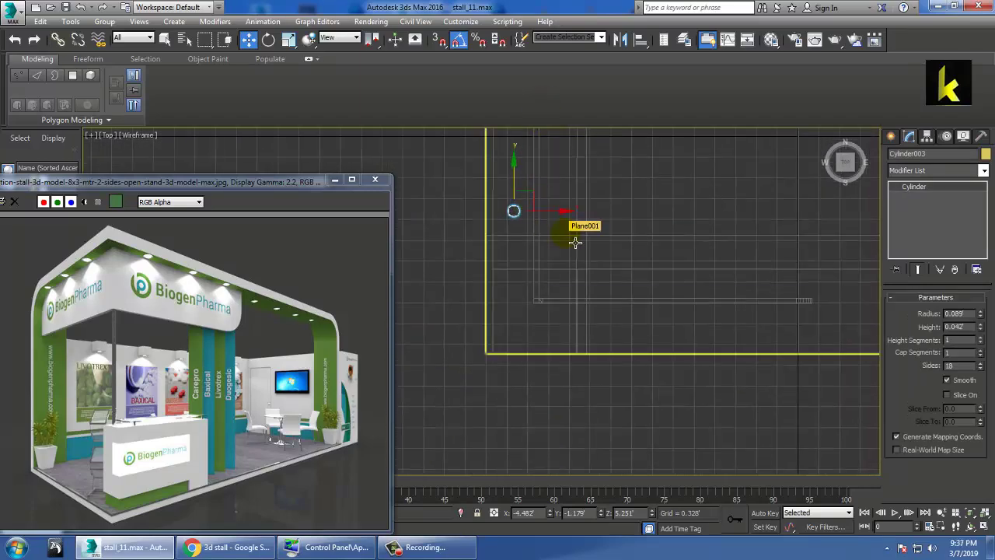
pyautogui.moveTo(523, 192)
pyautogui.keyDown('shift'); pyautogui.mouseDown()
pyautogui.moveTo(539, 294)
pyautogui.moveTo(555, 329)
pyautogui.moveTo(613, 336)
pyautogui.mouseUp(); pyautogui.keyUp('shift')
pyautogui.click(497, 324)
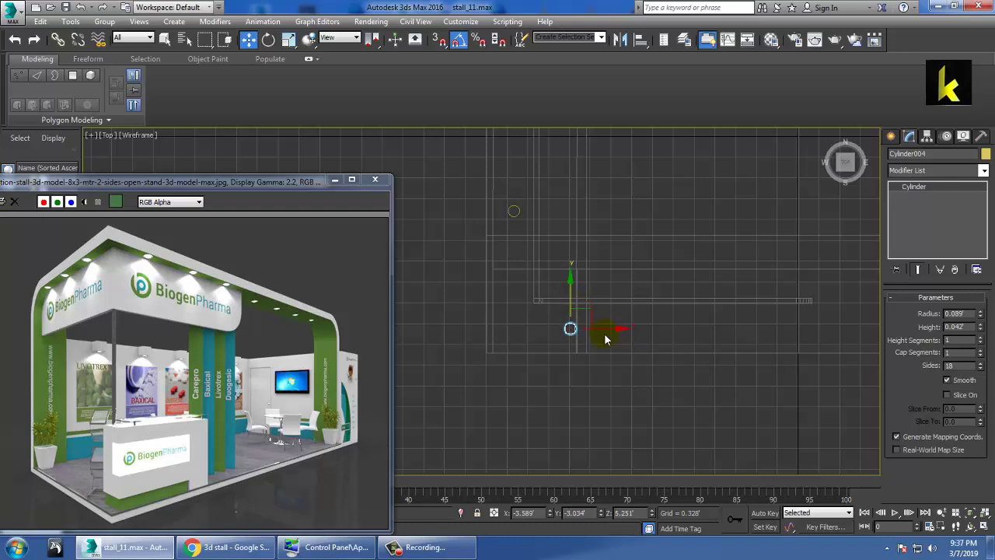
# Clone the cylinder rightward along the header front as 6 evenly spaced copies
pyautogui.moveTo(605, 338); pyautogui.dragTo(721, 343)
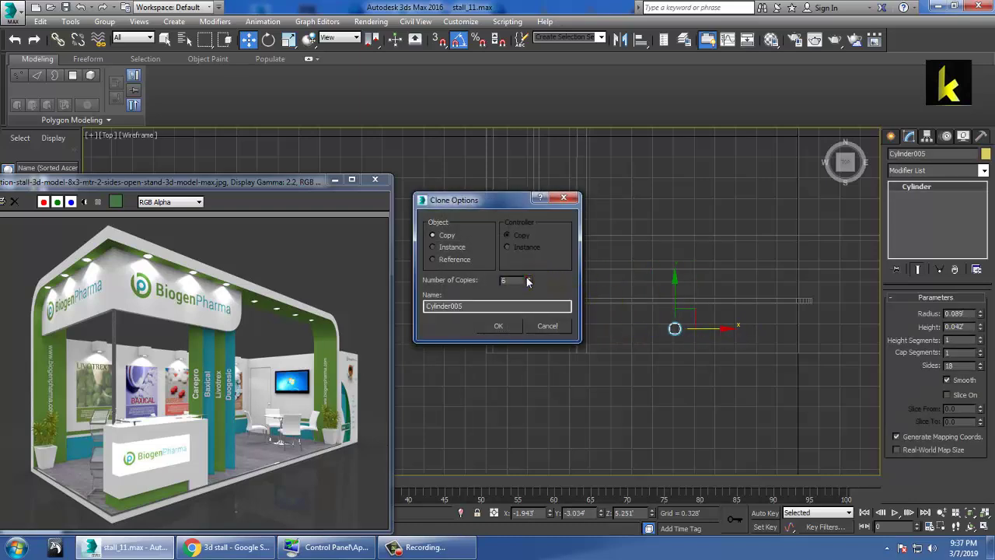
pyautogui.click(499, 326)
pyautogui.scroll(-1, 650, 262)
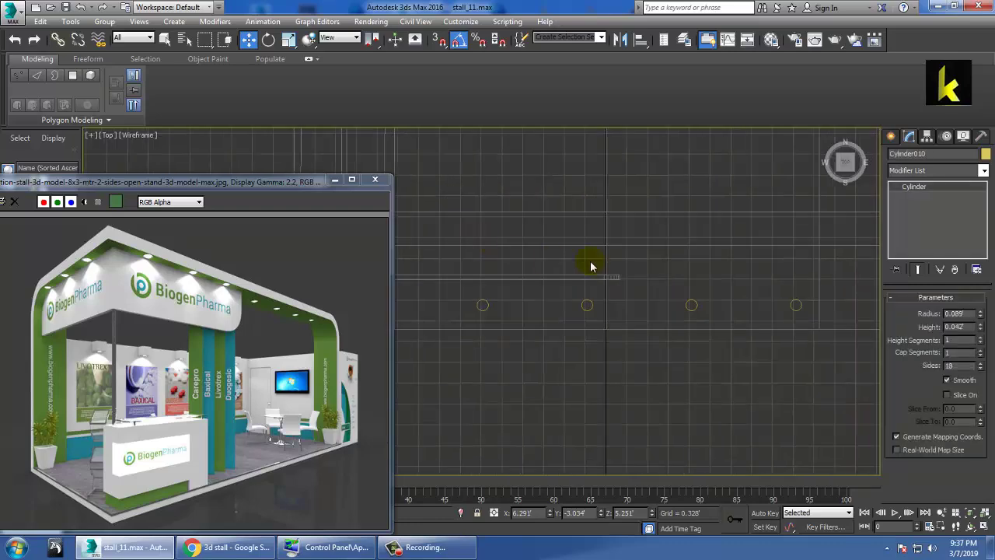
pyautogui.scroll(-2, 591, 262)
pyautogui.moveTo(642, 279); pyautogui.dragTo(690, 276, button='middle')
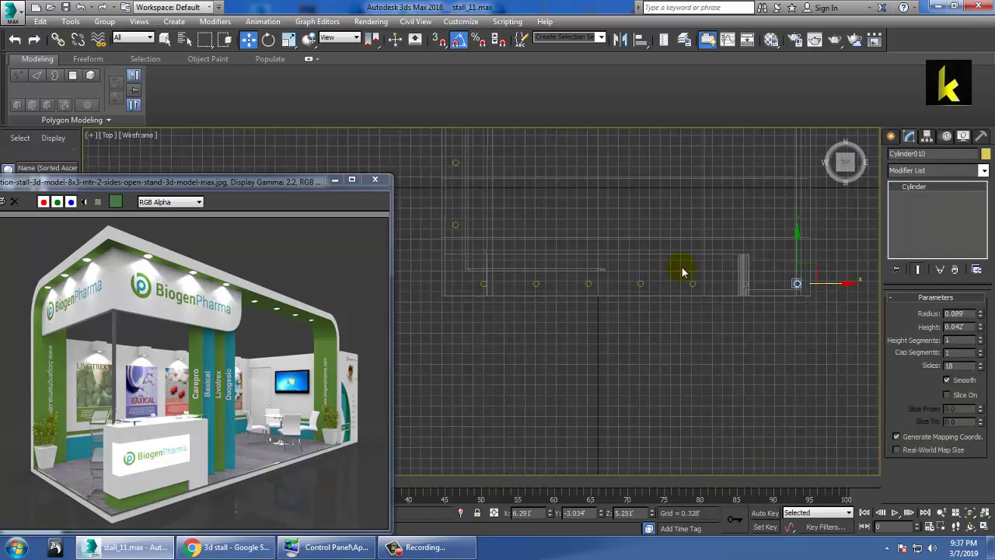
pyautogui.hotkey('alt', 'w')
pyautogui.hotkey('alt', 'w')
pyautogui.press('z')
pyautogui.scroll(-2, 640, 349)
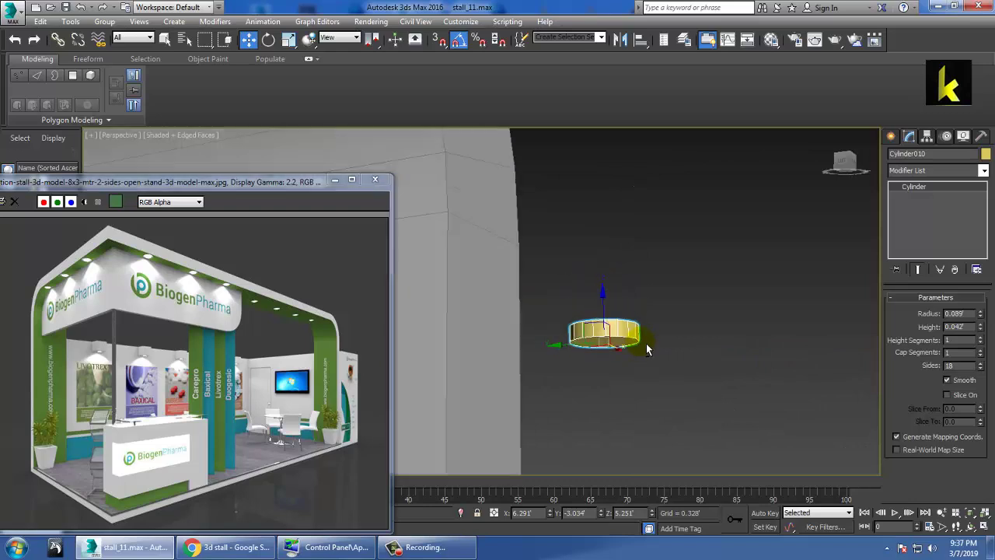
# Delete the extra cylinder at the row's end, then select every stall object
pyautogui.press('Delete')
pyautogui.scroll(-3, 649, 337)
pyautogui.scroll(-2, 649, 337)
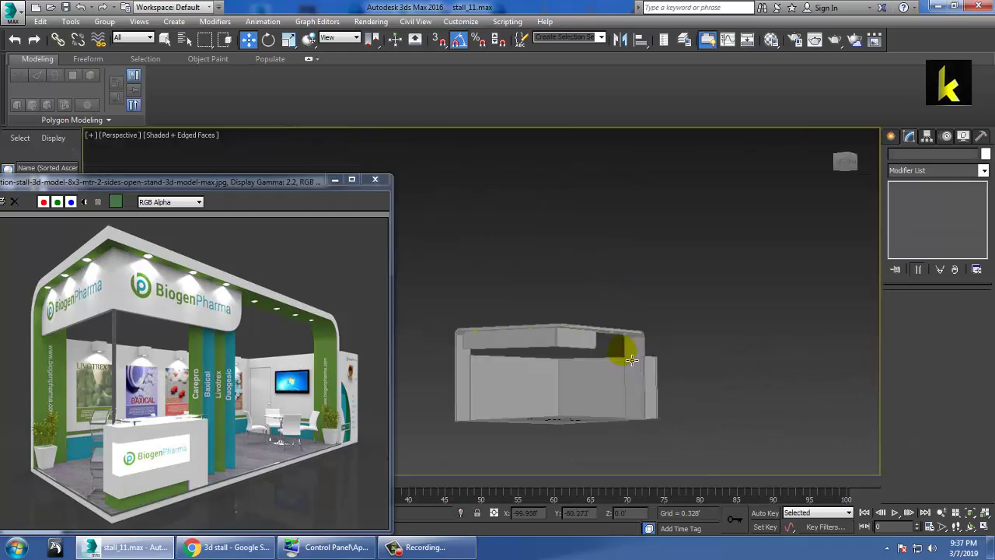
pyautogui.moveTo(461, 303); pyautogui.dragTo(776, 443)
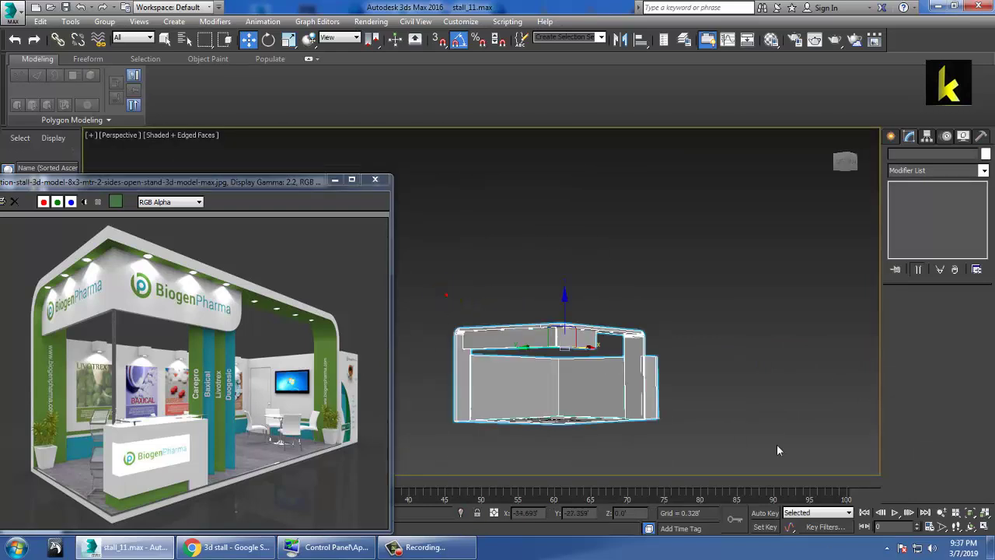
# Apply one shared object colour to all 13 stall objects, then orbit to view the stall from below
pyautogui.click(985, 155)
pyautogui.click(572, 340)
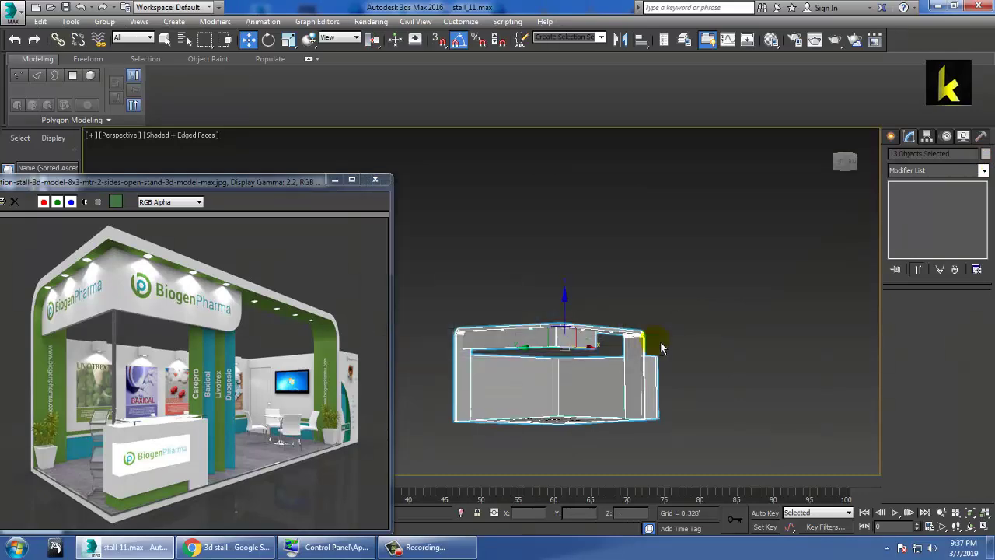
pyautogui.moveTo(689, 290)
pyautogui.keyDown('alt'); pyautogui.mouseDown(button='middle')
pyautogui.moveTo(625, 349)
pyautogui.moveTo(661, 233)
pyautogui.moveTo(566, 249)
pyautogui.moveTo(629, 324)
pyautogui.mouseUp(button='middle'); pyautogui.keyUp('alt')
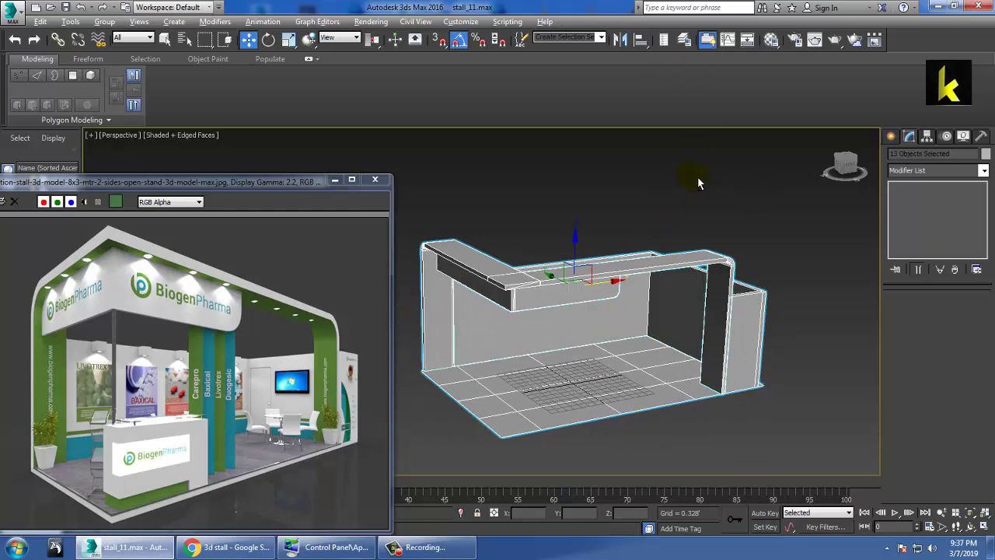
pyautogui.keyDown('alt'); pyautogui.moveTo(697, 147); pyautogui.dragTo(734, 480, button='middle'); pyautogui.keyUp('alt')
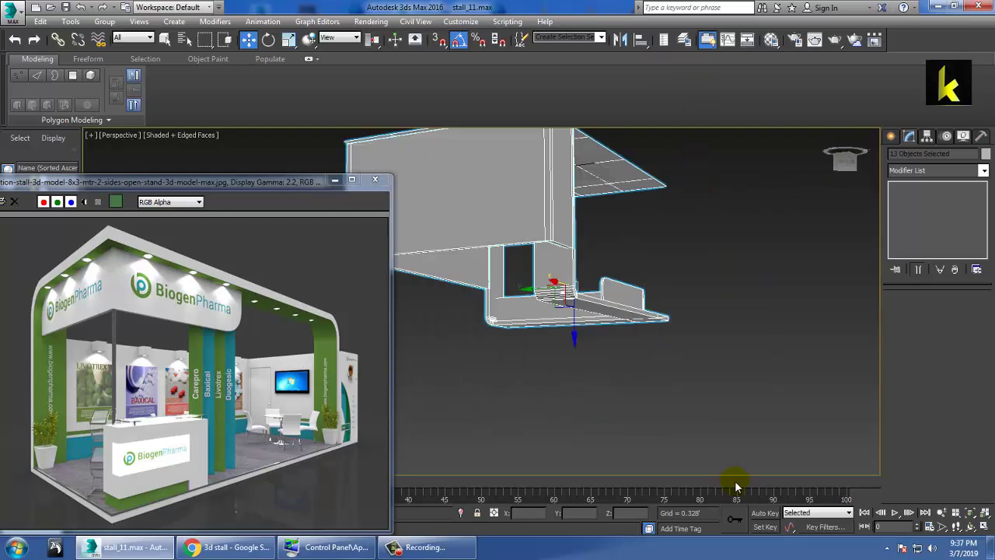
pyautogui.click(435, 548)
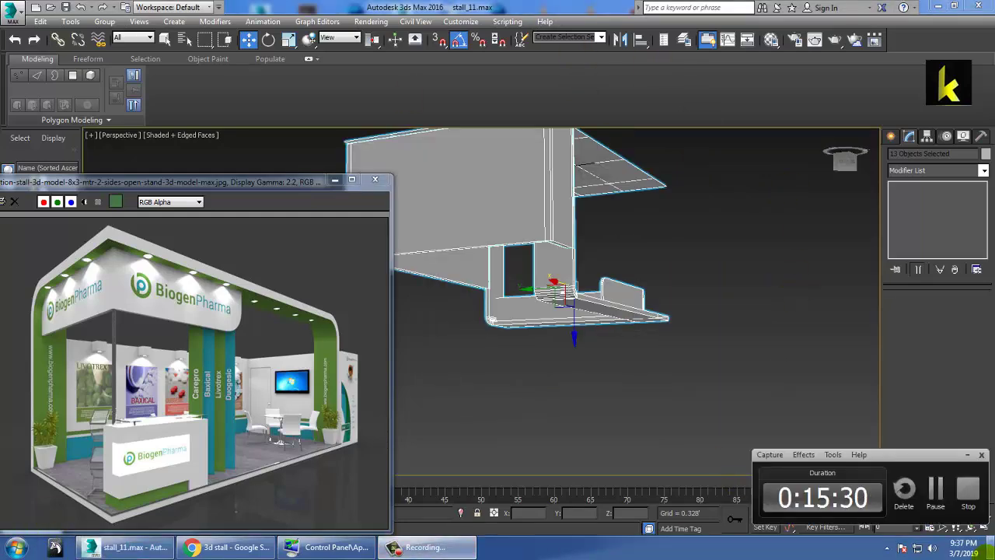